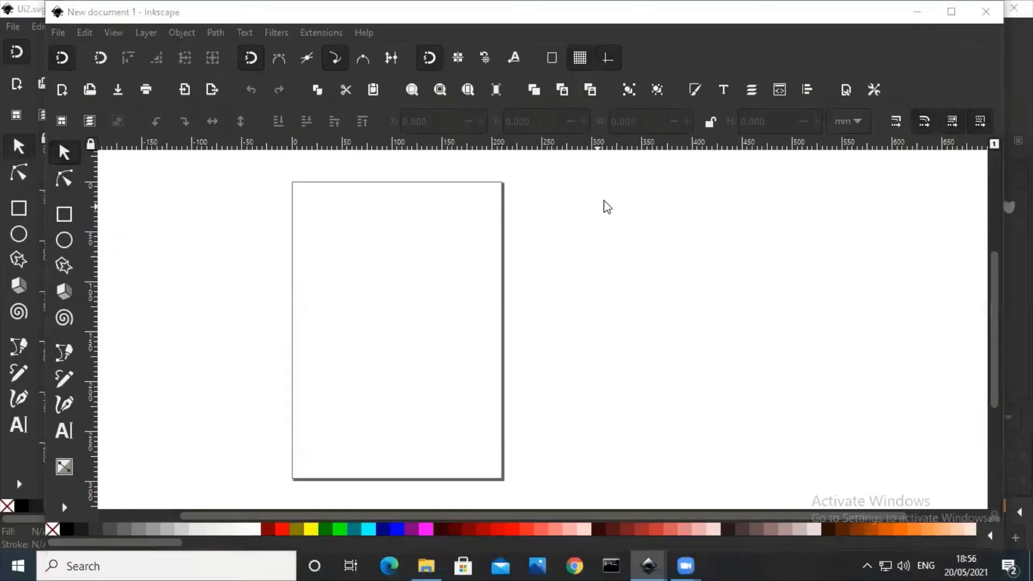
Set the page's custom size units to px and hide the page border in the document properties.
click(951, 12)
click(13, 28)
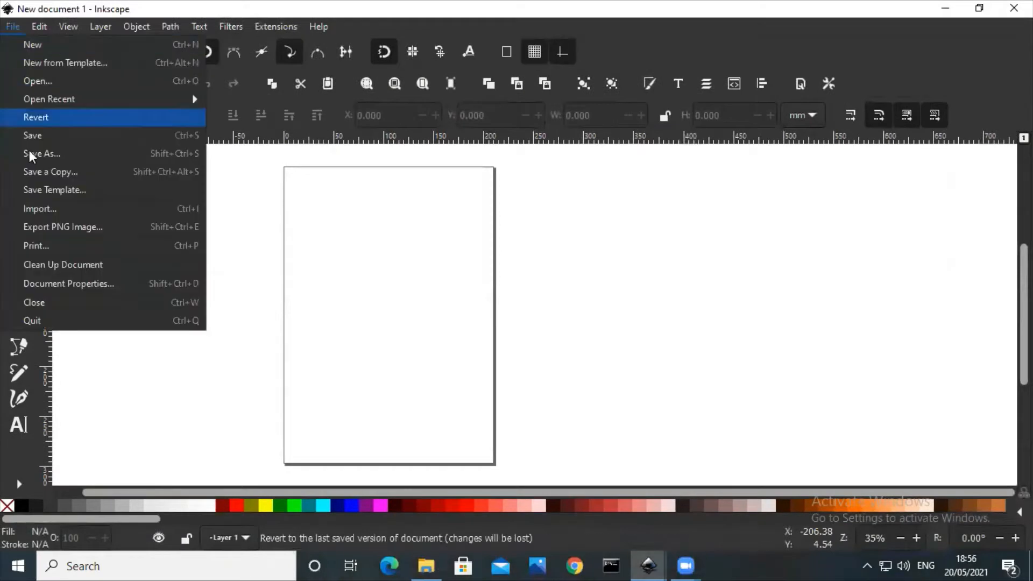
click(77, 283)
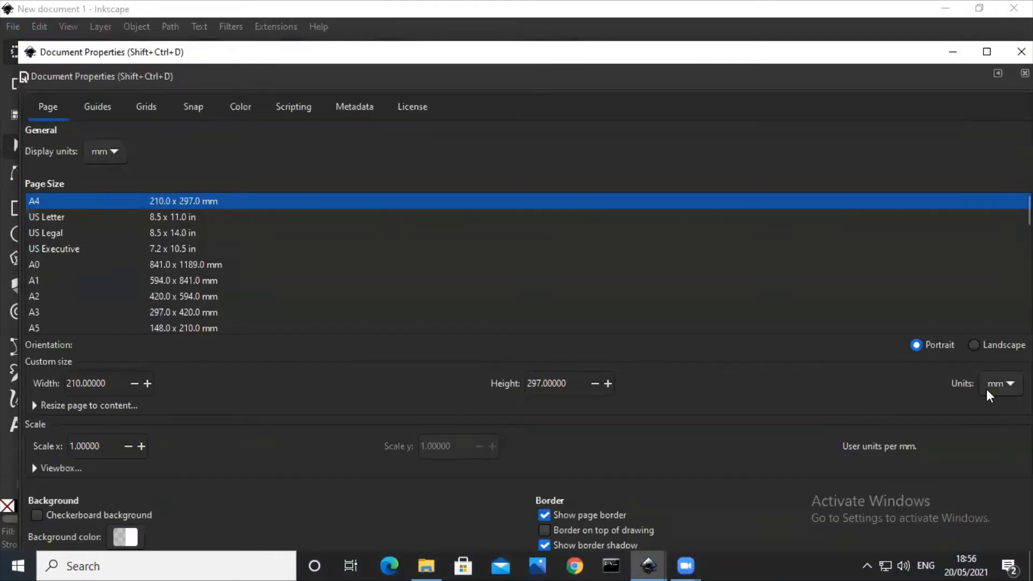
click(988, 391)
click(994, 422)
click(985, 393)
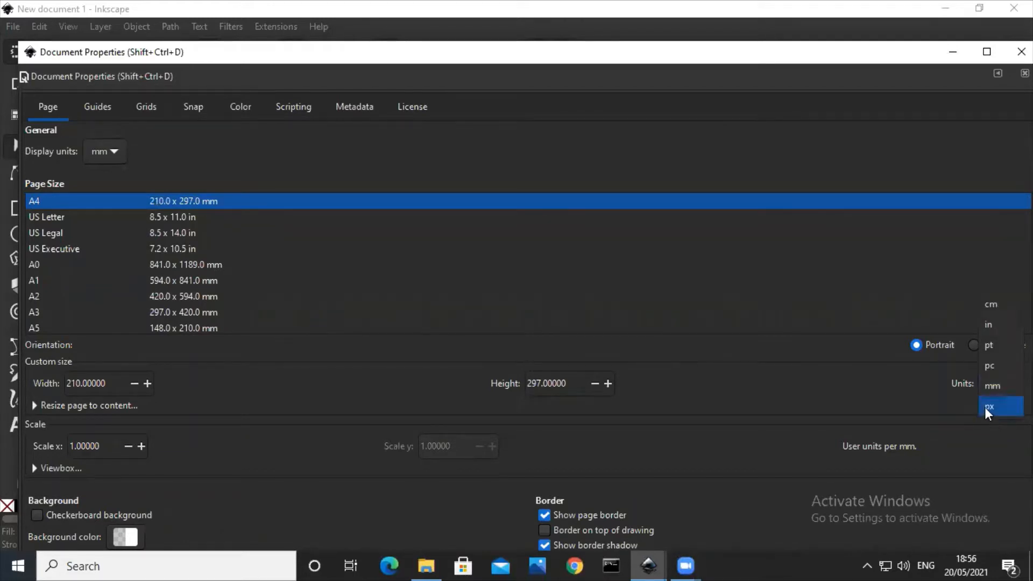
click(987, 409)
click(544, 515)
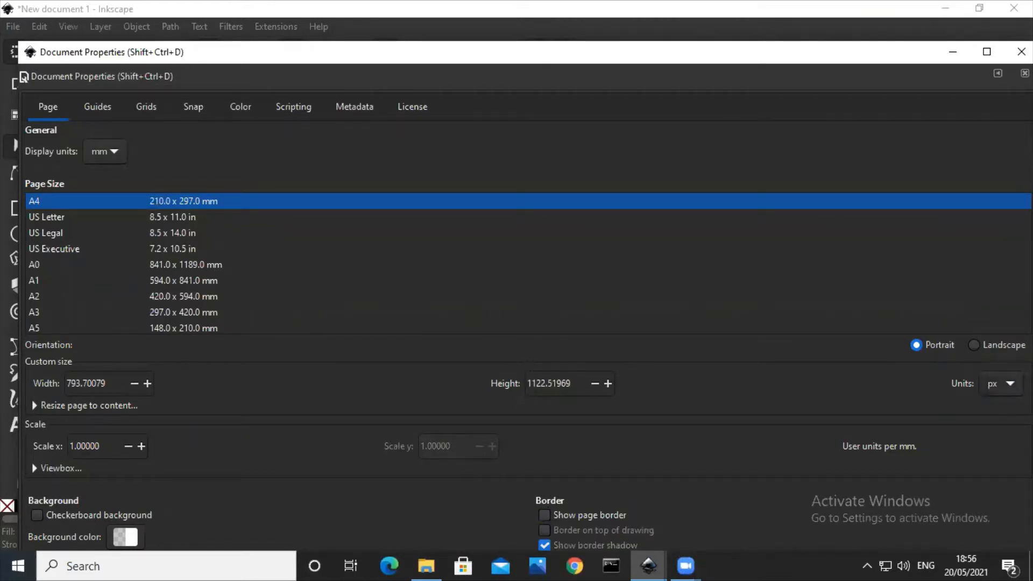
click(1020, 52)
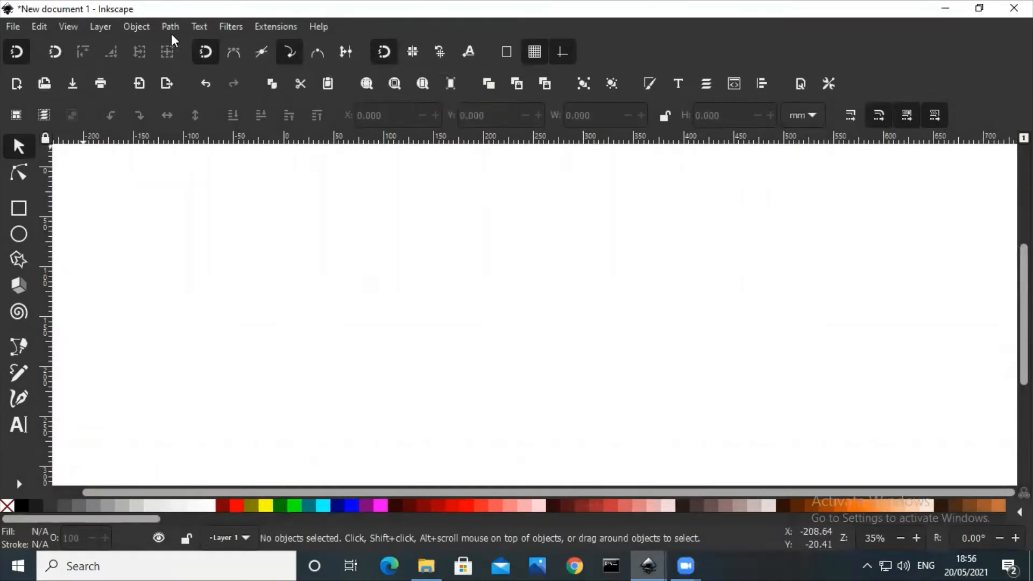
Set the canvas zoom to 1:1 and open the Fill and Stroke settings.
click(68, 26)
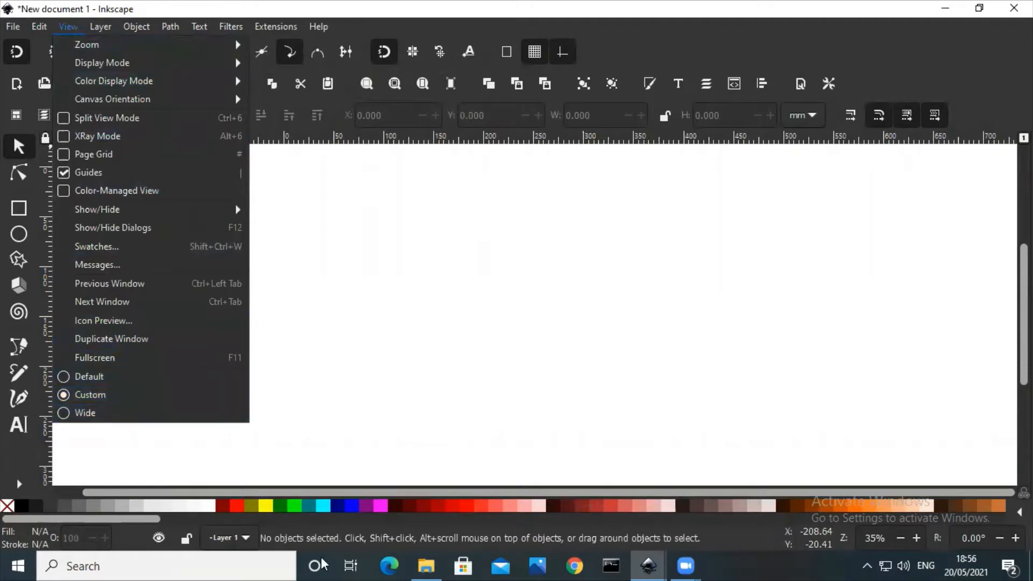
key(Escape)
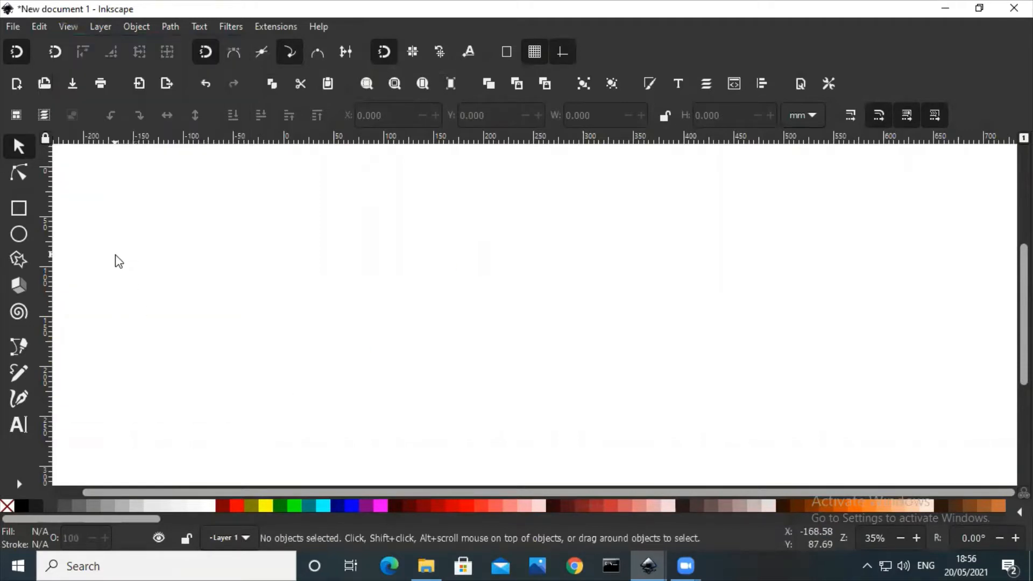
click(62, 27)
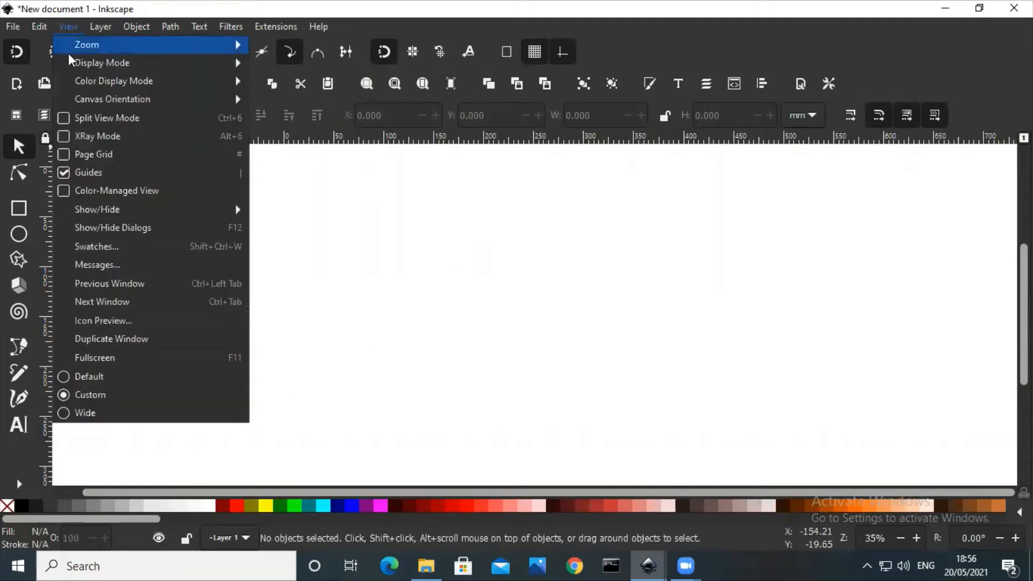
mouse_move(65, 43)
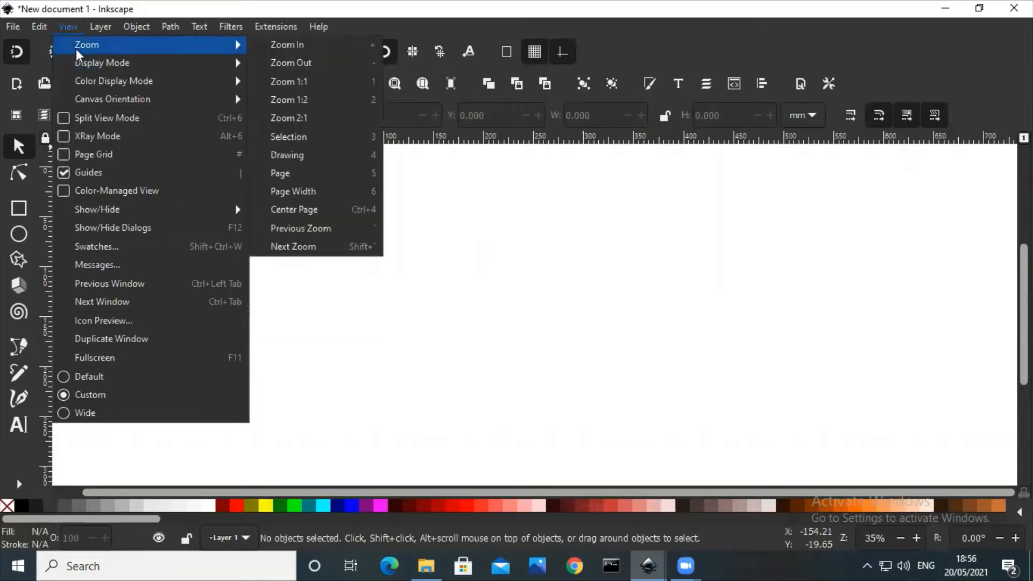
click(344, 82)
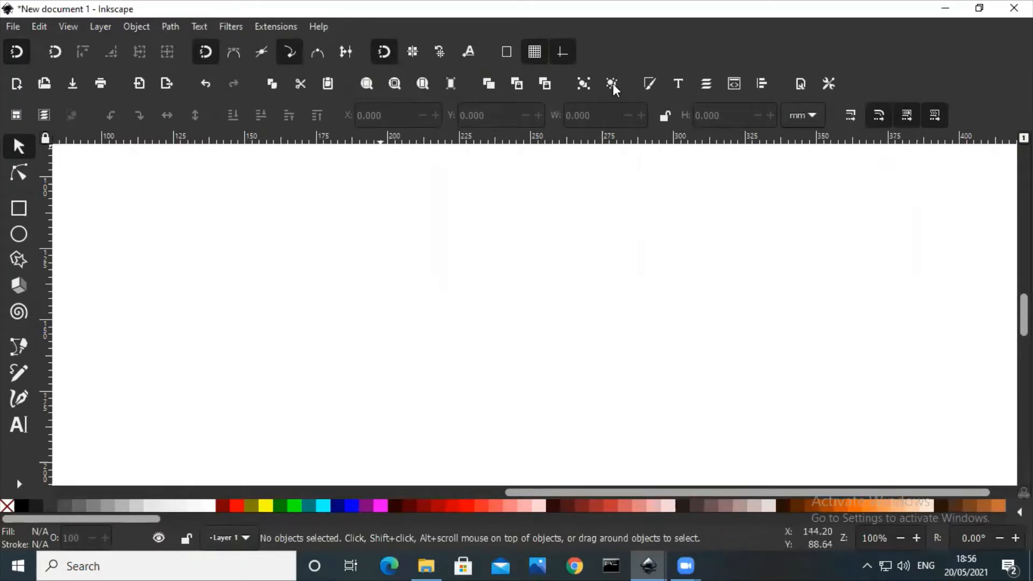
click(652, 82)
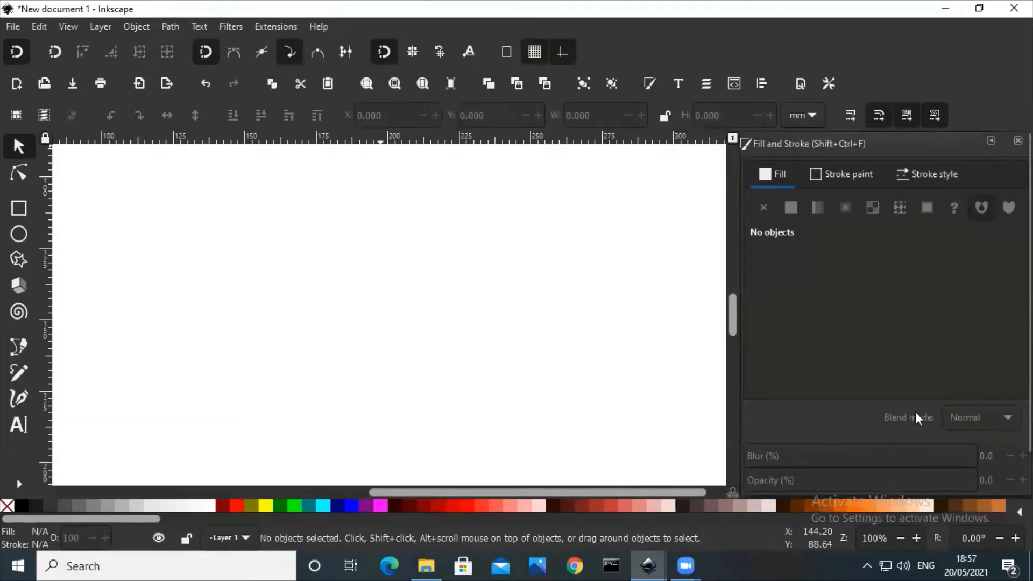
Draw a black rectangle about 78 by 93 mm and round its corners with a radius of about 6 mm.
click(16, 210)
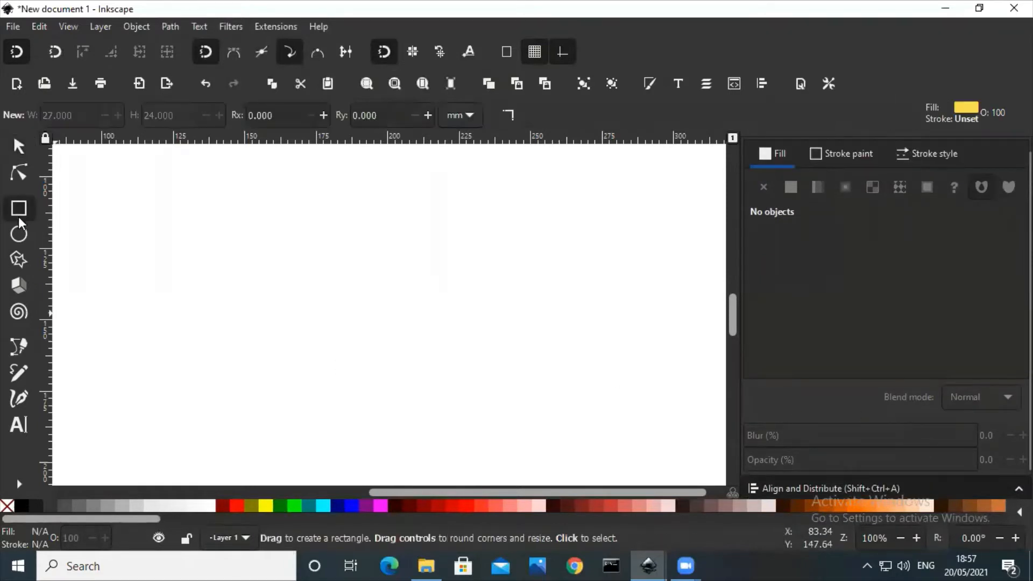
click(21, 505)
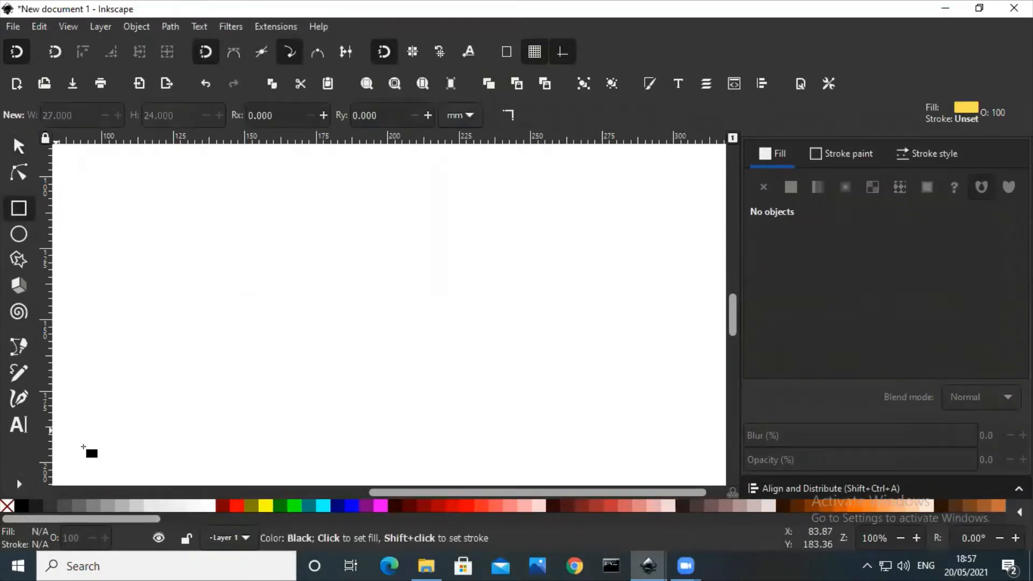
click(22, 211)
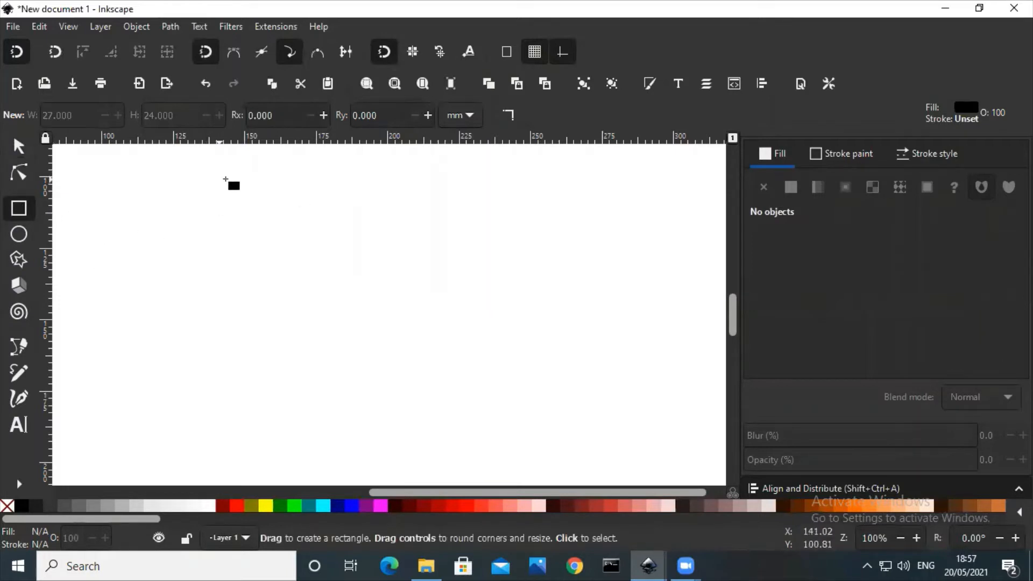
drag(235, 187, 456, 453)
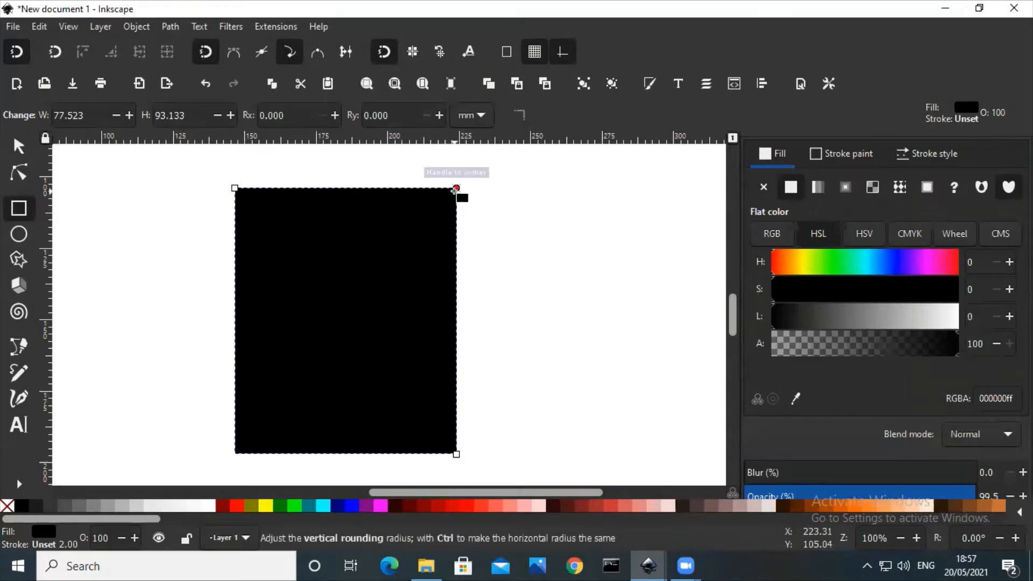
drag(455, 190, 458, 207)
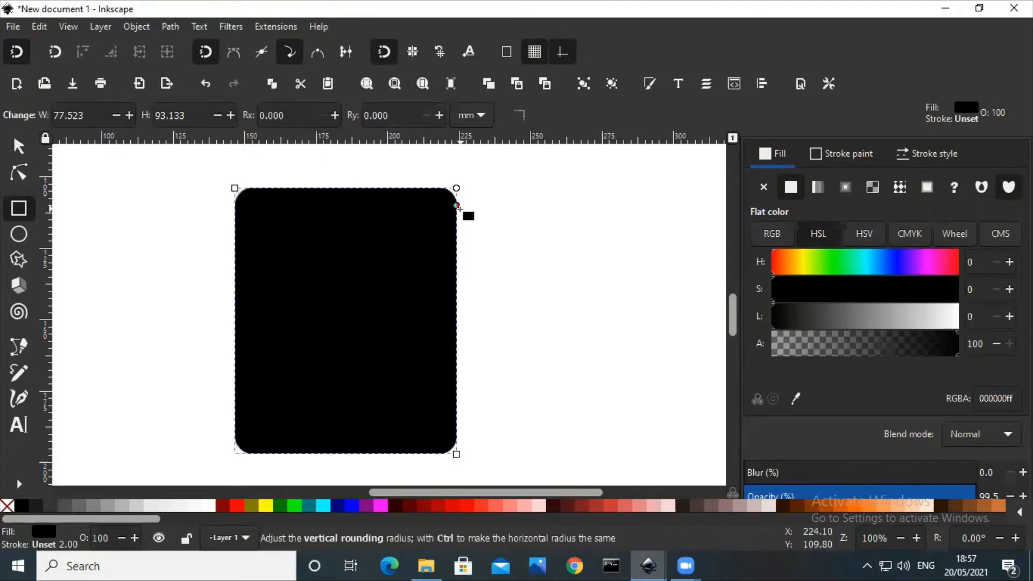
Move the black rounded rectangle slightly sideways to about X 153 mm, Y 104.5 mm.
click(18, 146)
click(467, 282)
click(395, 277)
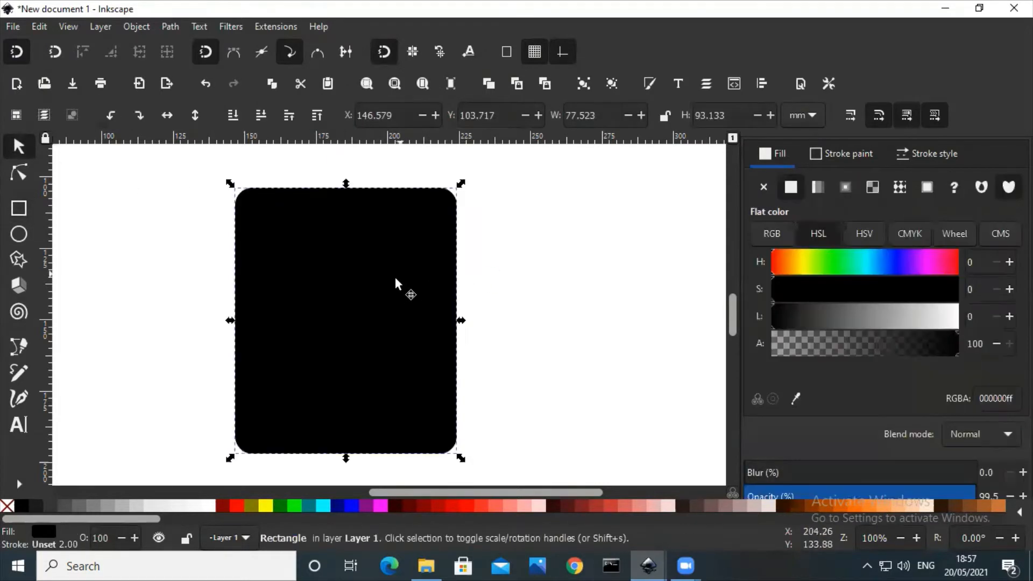
mouse_move(395, 277)
mouse_down()
mouse_move(385, 277)
mouse_move(413, 275)
mouse_up()
click(505, 291)
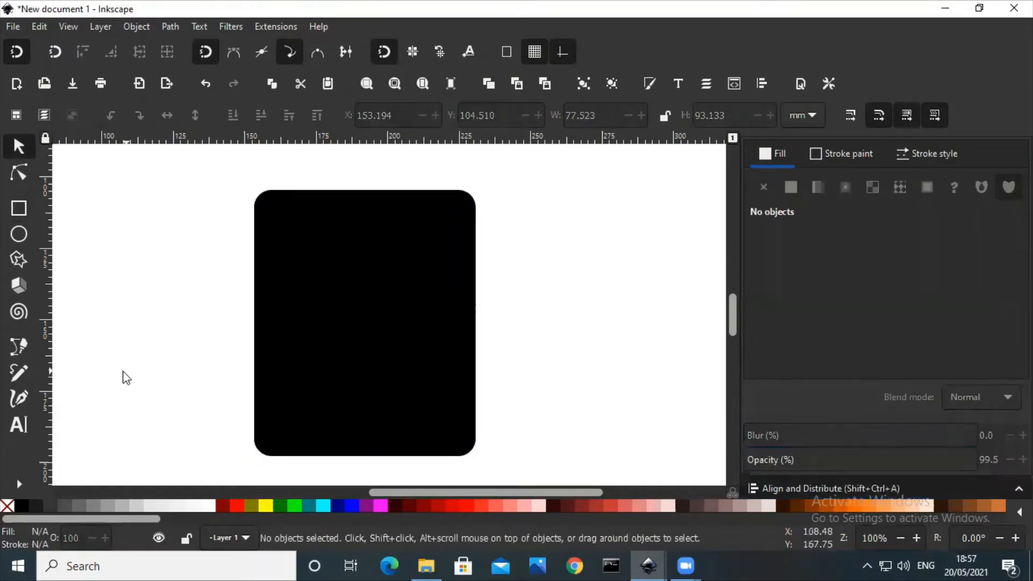
Draw a light grey (ececec) rectangle about 67 by 81 mm inside the black one and make its corners sharp.
click(18, 210)
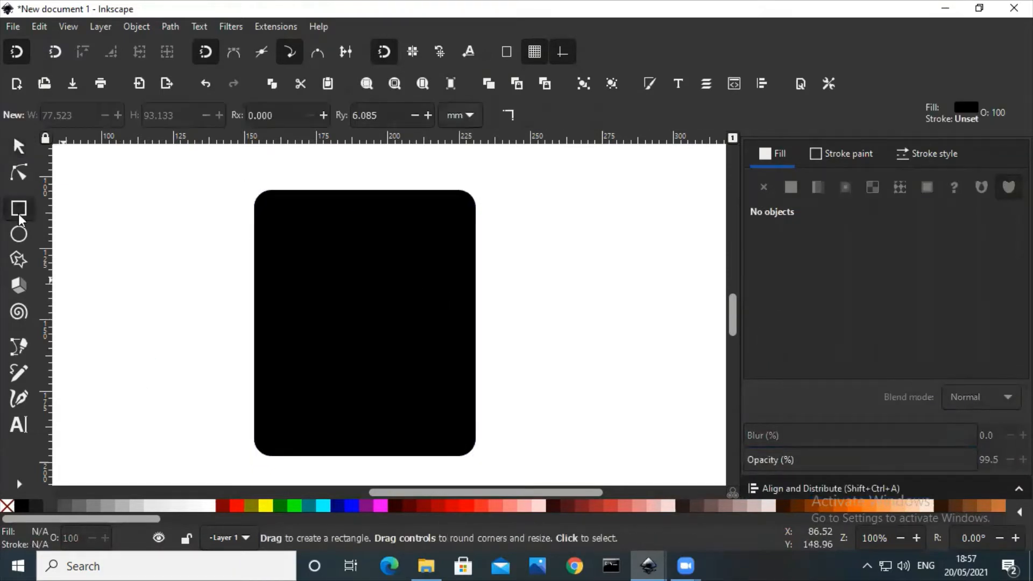
click(164, 507)
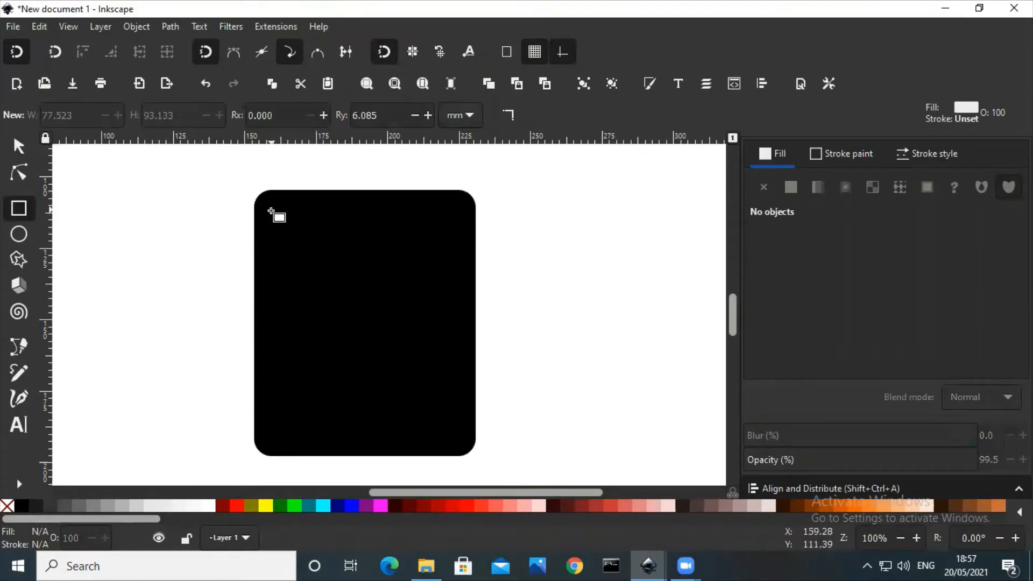
drag(268, 209, 460, 441)
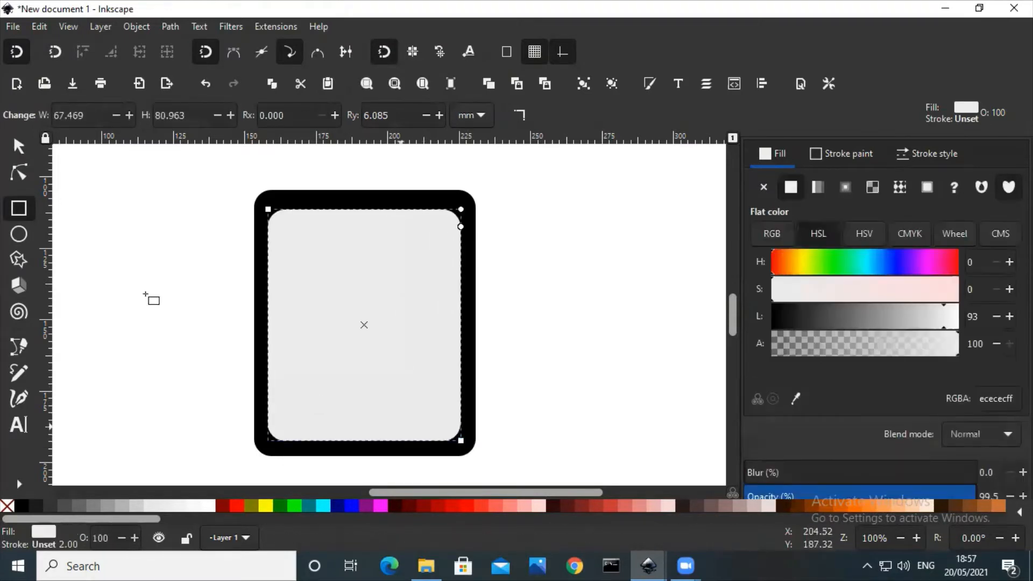
click(516, 117)
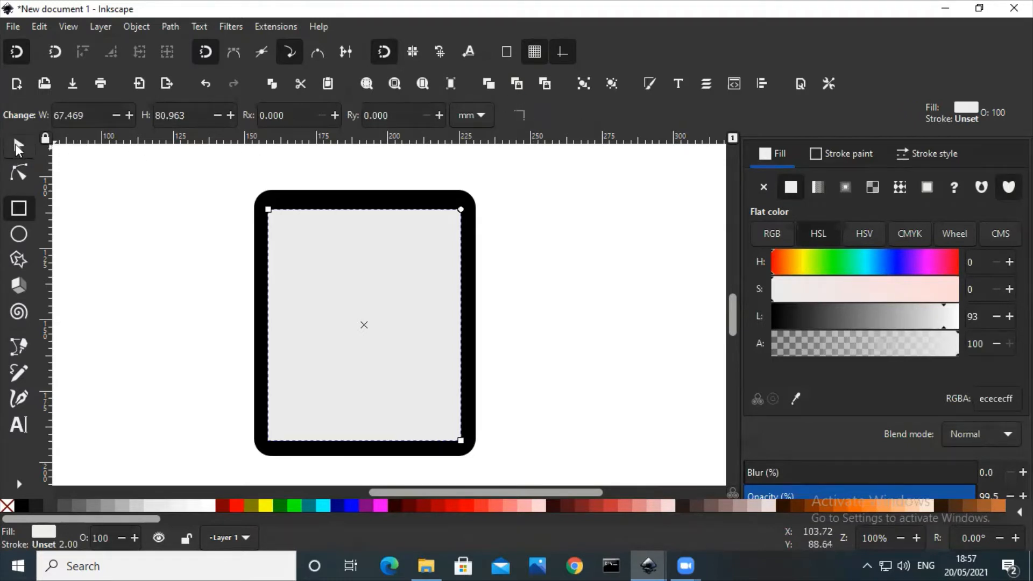
Stretch the light grey rectangle's upper edge and both sides outward to about 71 by 83 mm, leaving an even frame.
click(18, 147)
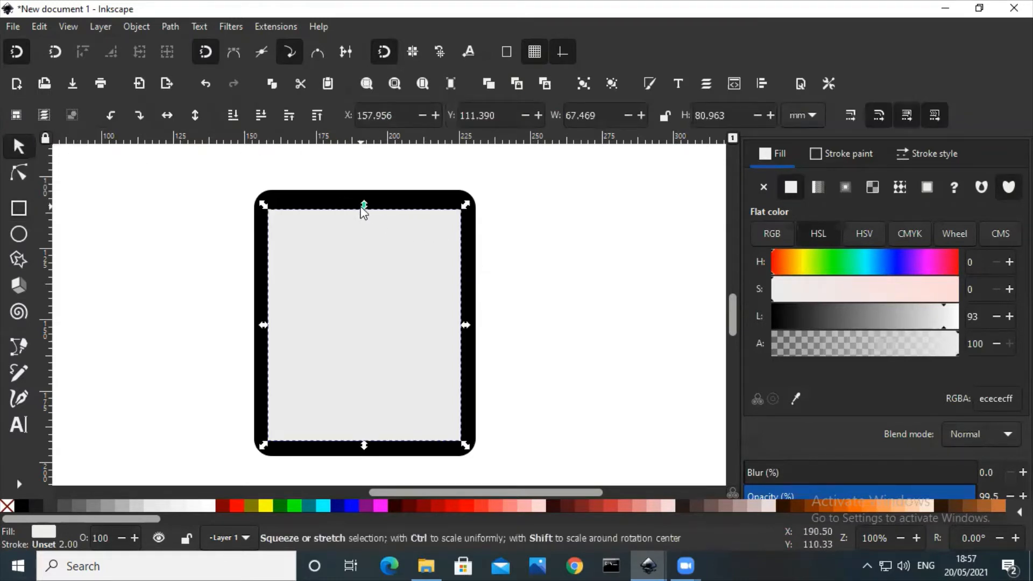
drag(364, 205, 370, 205)
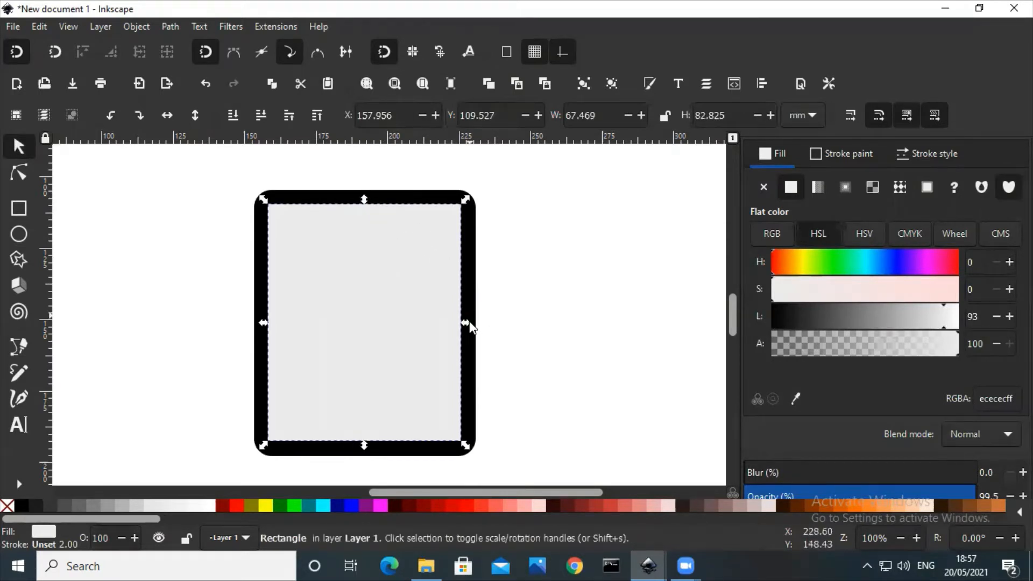
drag(475, 327, 478, 325)
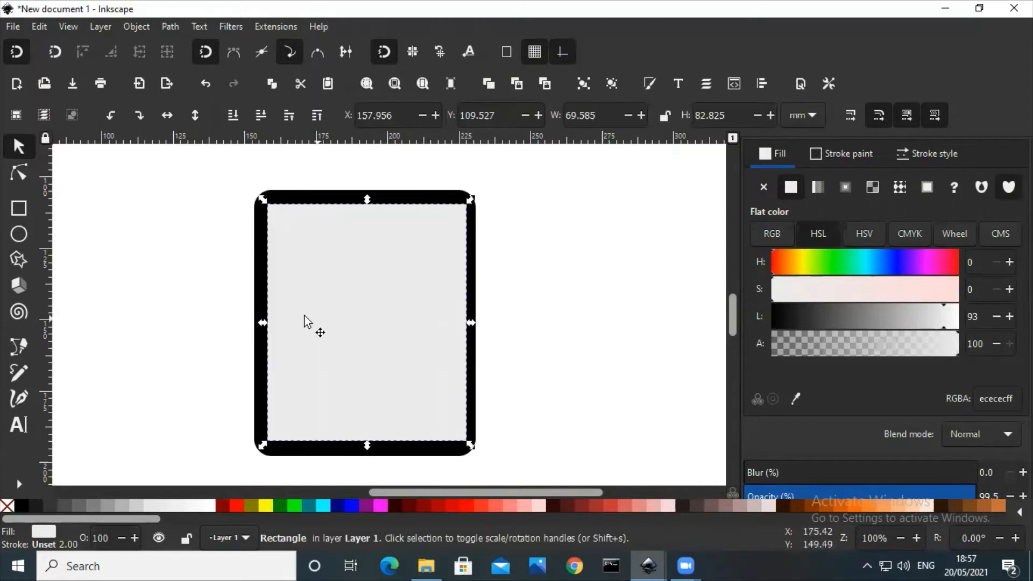
drag(263, 326, 260, 327)
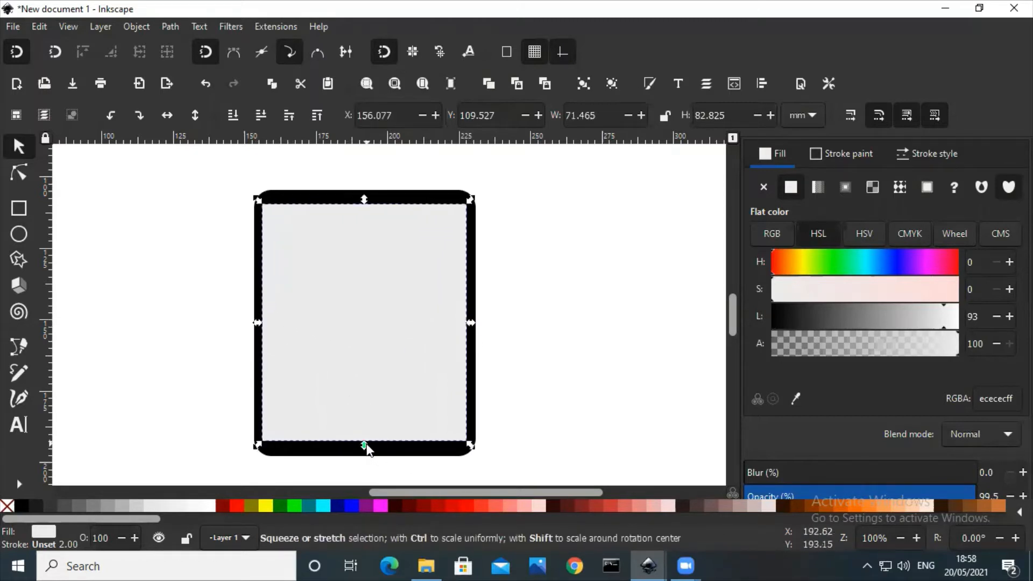
click(615, 390)
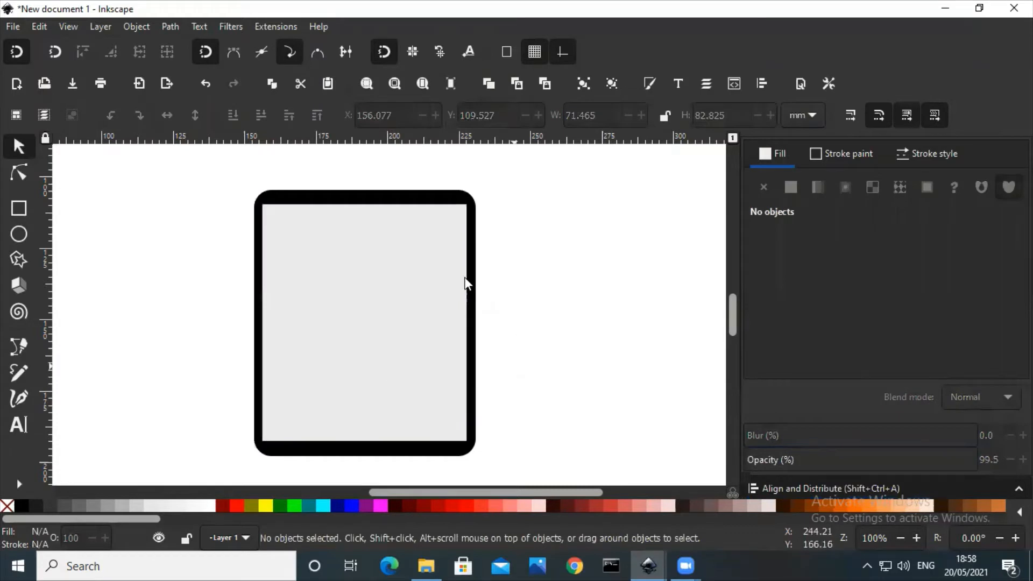
Change the fill of the black rounded rectangle to medium grey.
click(295, 452)
click(283, 461)
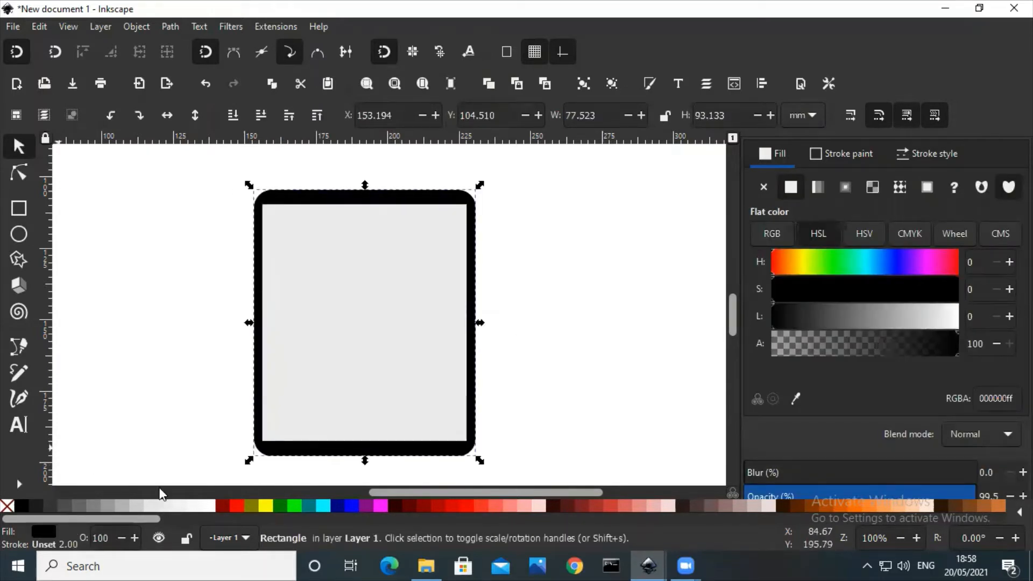
click(119, 506)
click(566, 425)
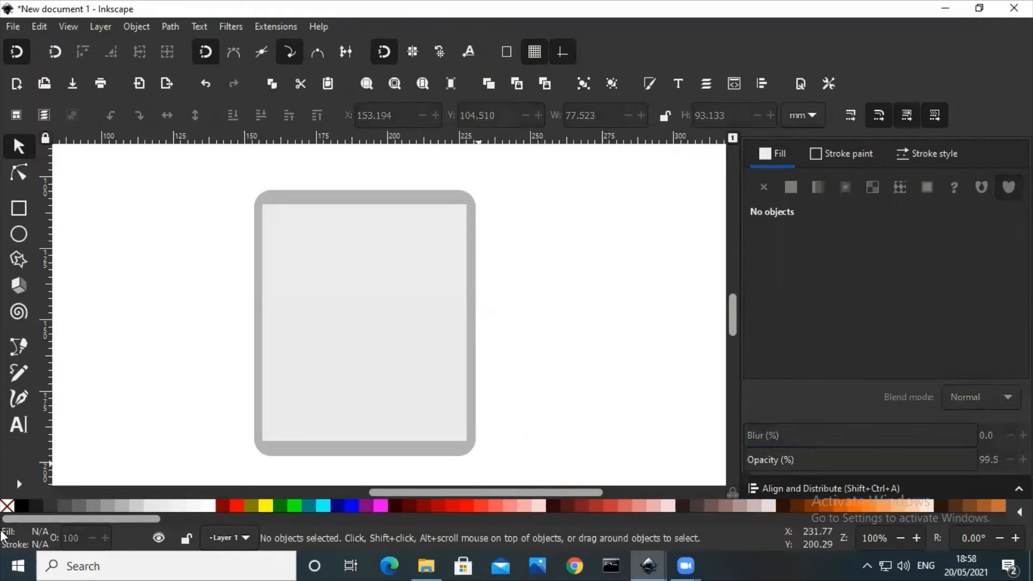
Draw a small black ellipse about 1.9 by 2.4 mm and place it at the middle of the frame's upper border.
click(18, 235)
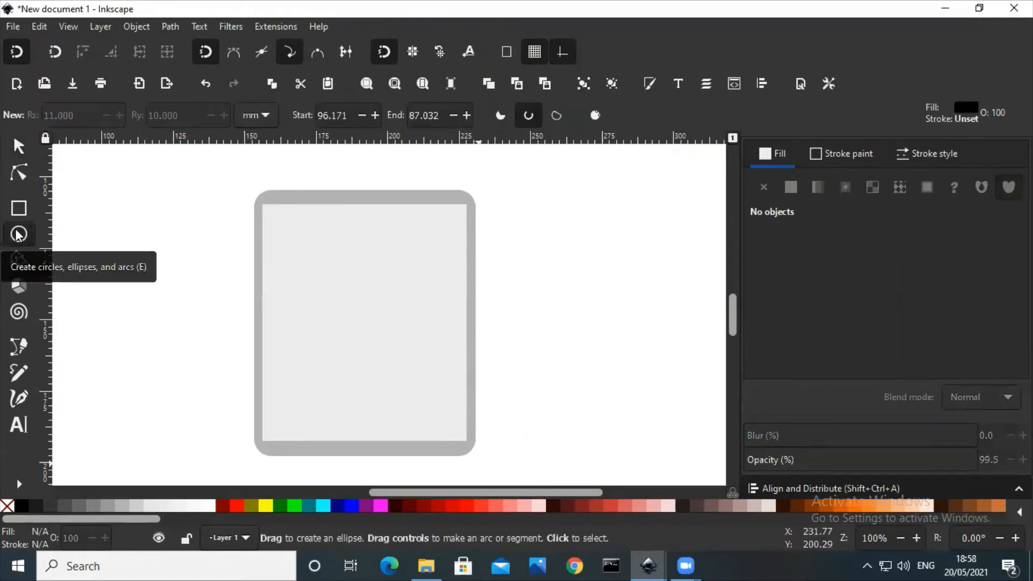
drag(138, 208, 142, 214)
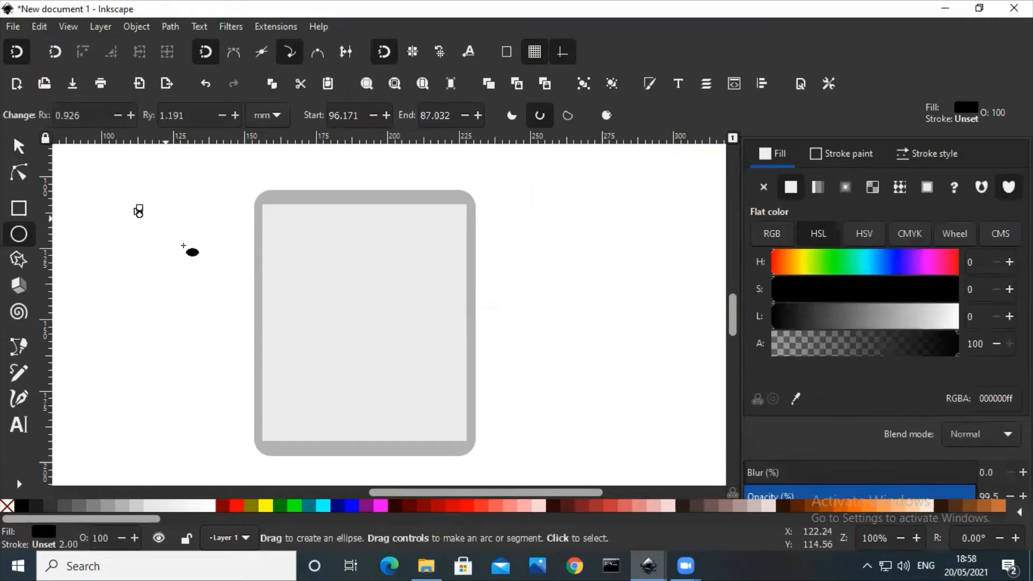
key(s)
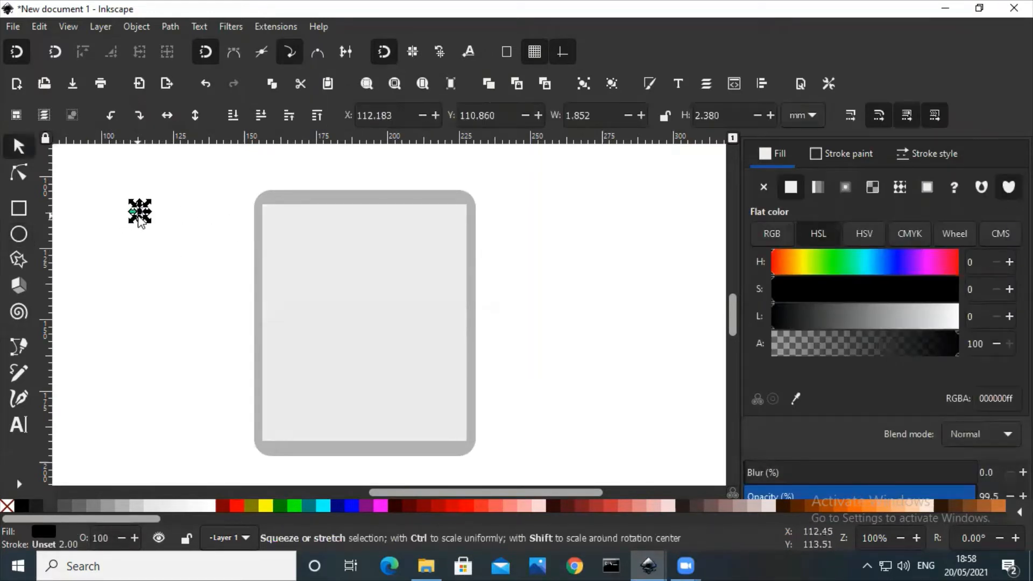
drag(143, 213, 365, 200)
click(514, 265)
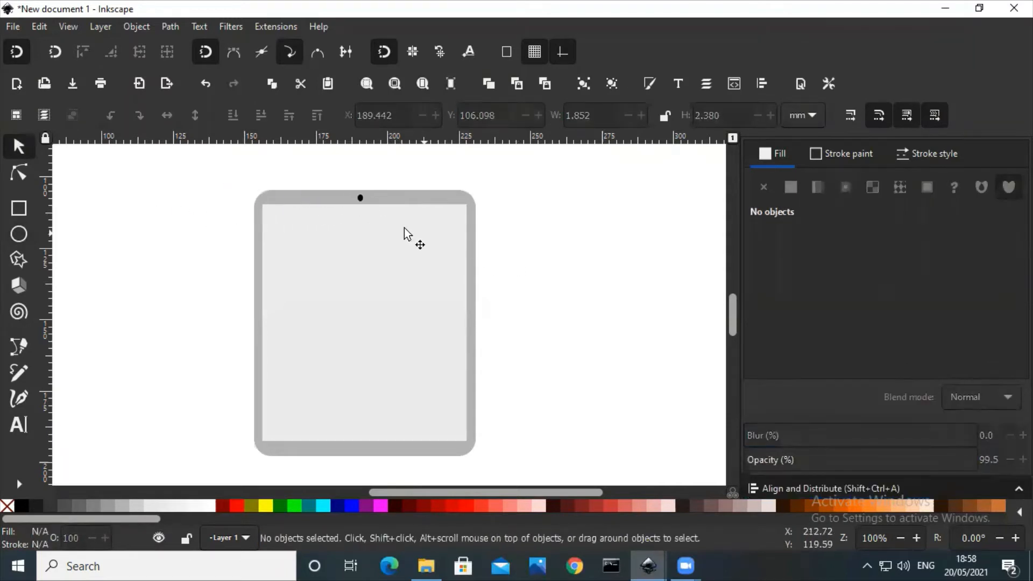
click(360, 198)
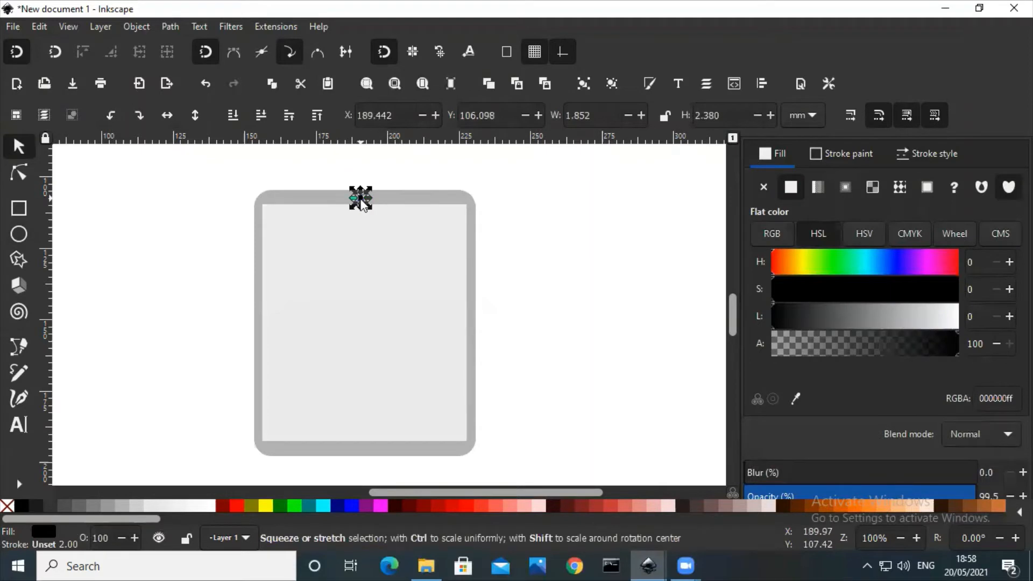
click(491, 244)
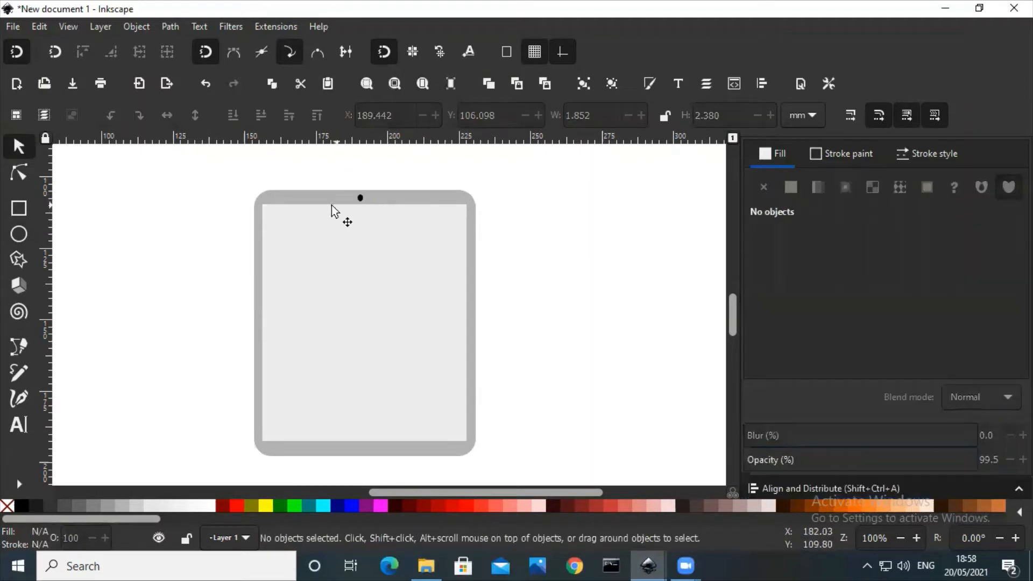
click(360, 202)
shift+click(417, 211)
click(510, 256)
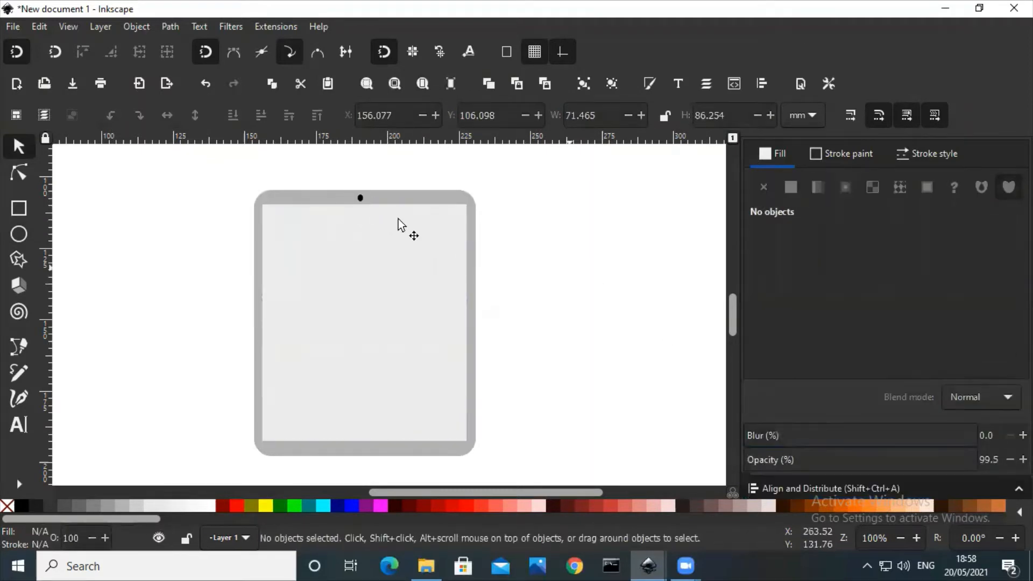
click(360, 199)
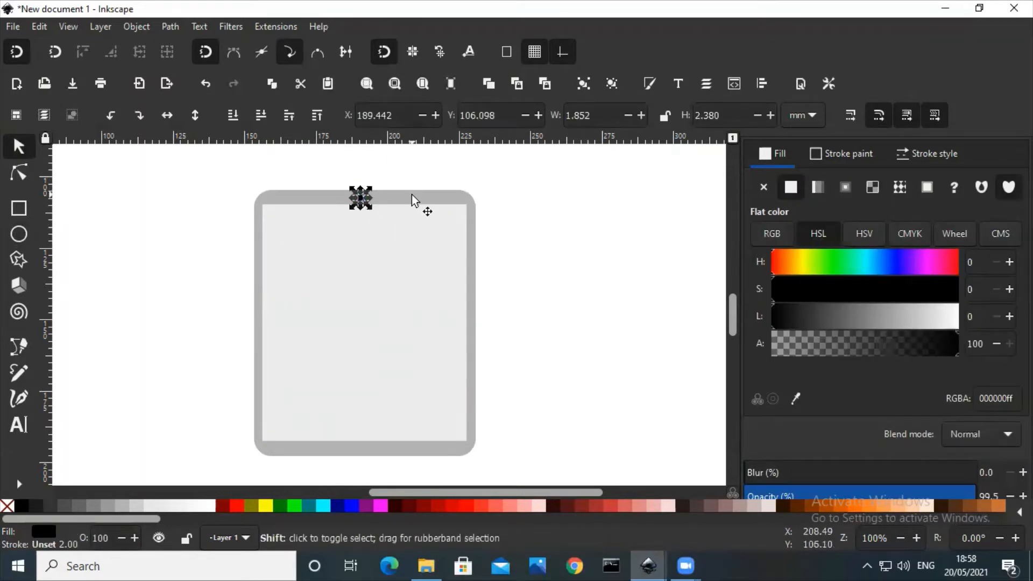
shift+click(412, 200)
scroll(879, 298, down, 3)
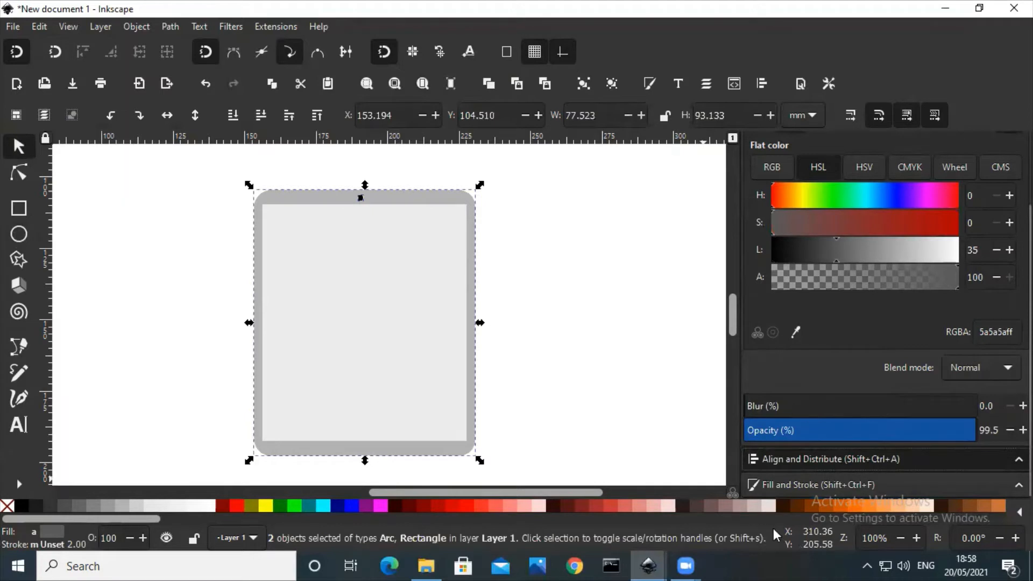
scroll(957, 466, up, 2)
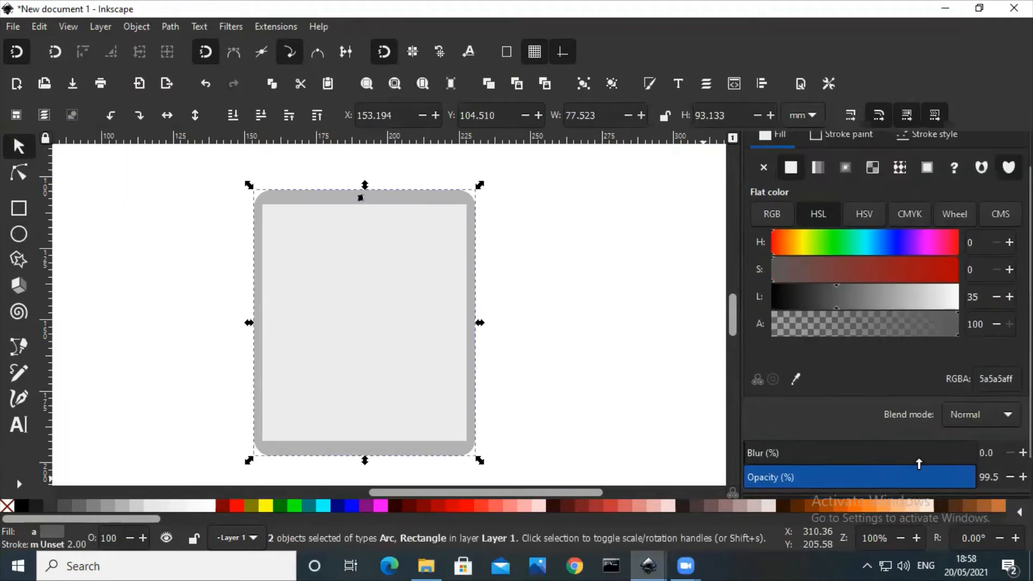
scroll(830, 489, up, 1)
scroll(799, 484, up, 2)
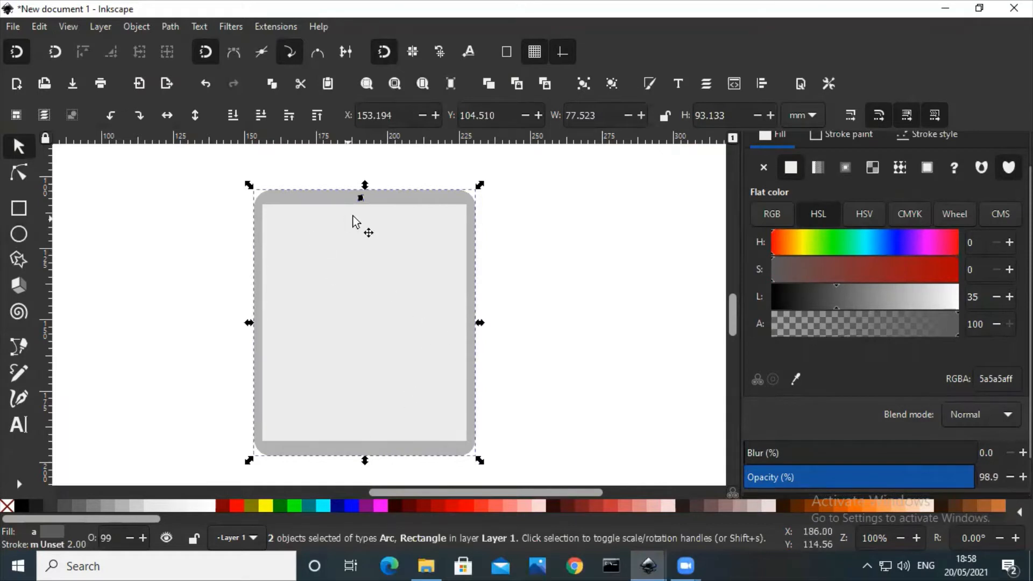
Open Align and Distribute and centre the black camera dot on the grey frame's vertical axis, relative to the last selected object.
click(408, 206)
scroll(839, 479, down, 2)
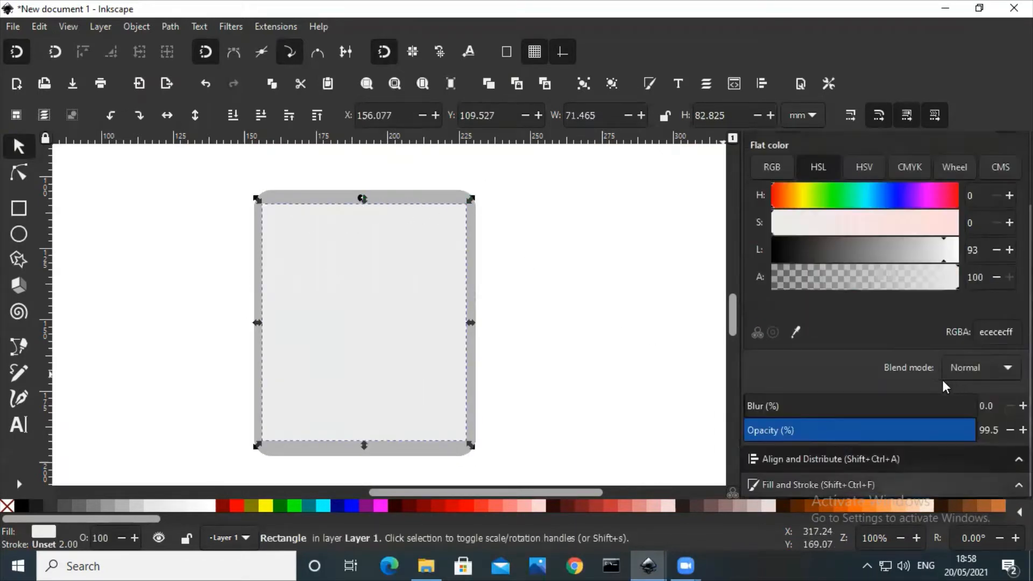
click(821, 460)
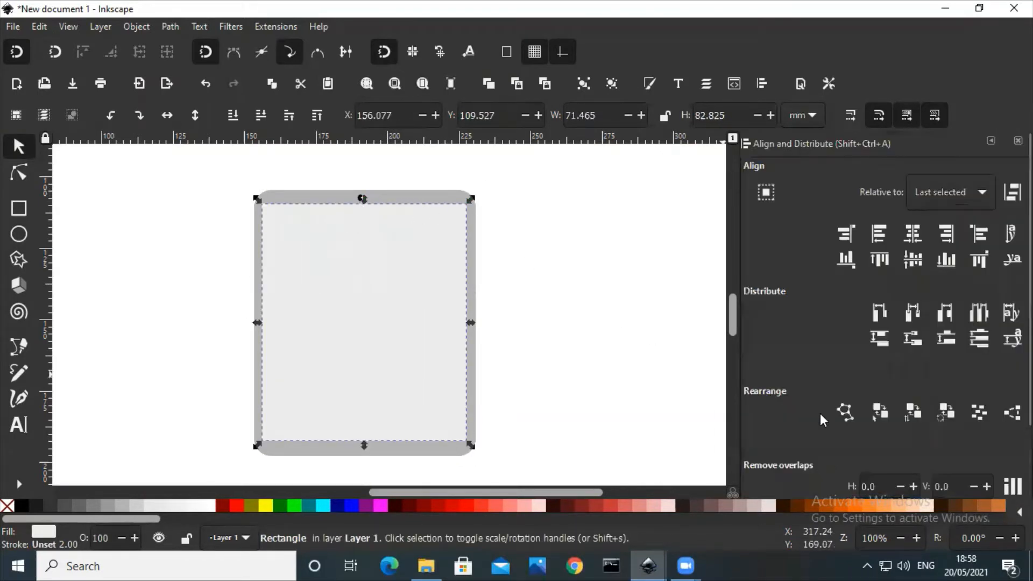
key(Escape)
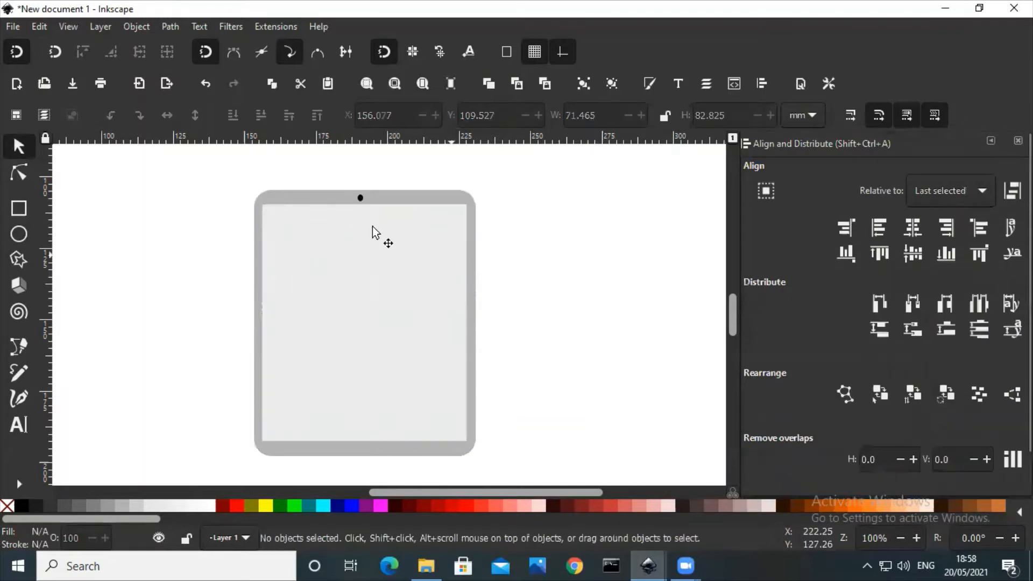
click(360, 198)
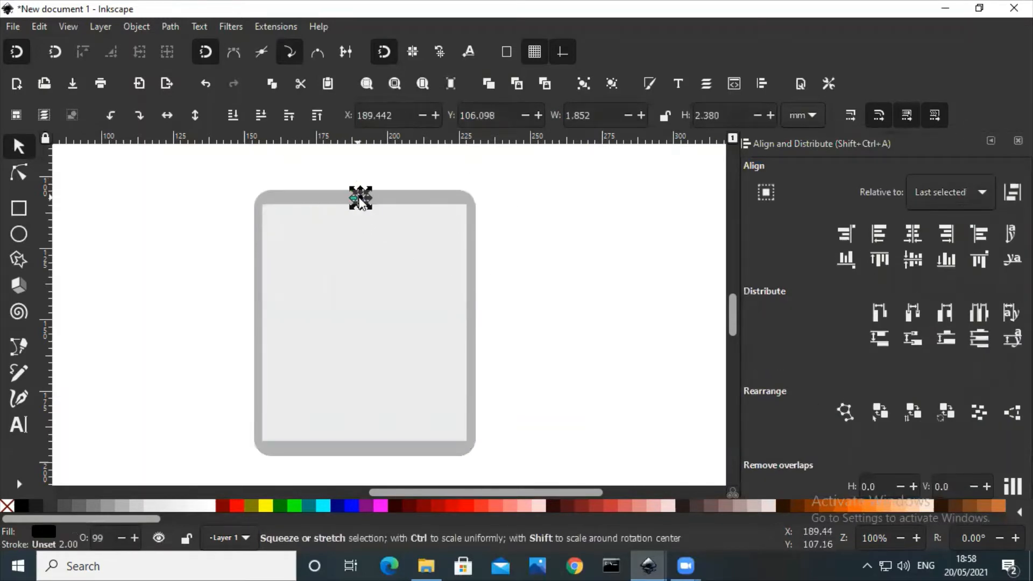
shift+click(425, 201)
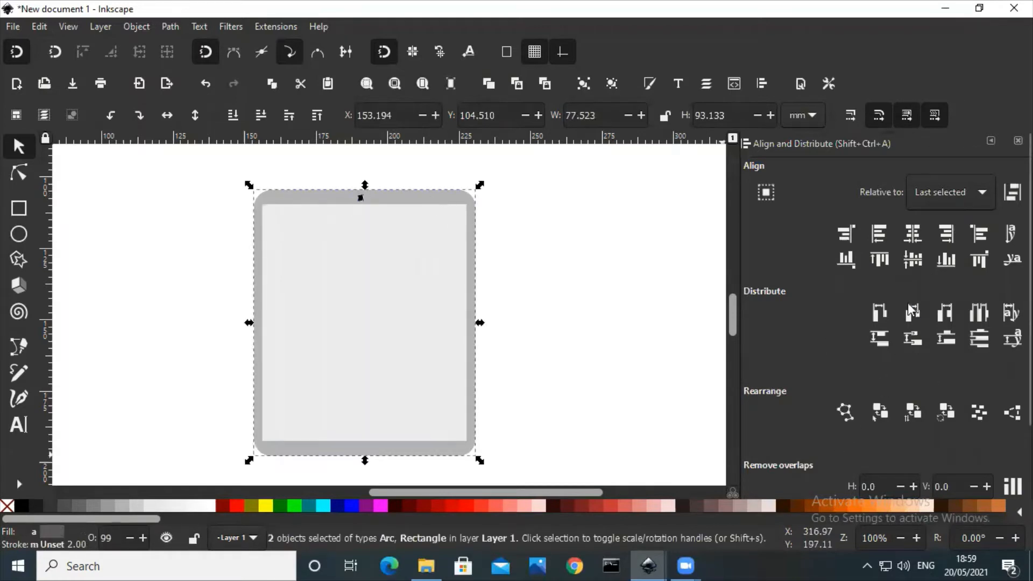
click(909, 236)
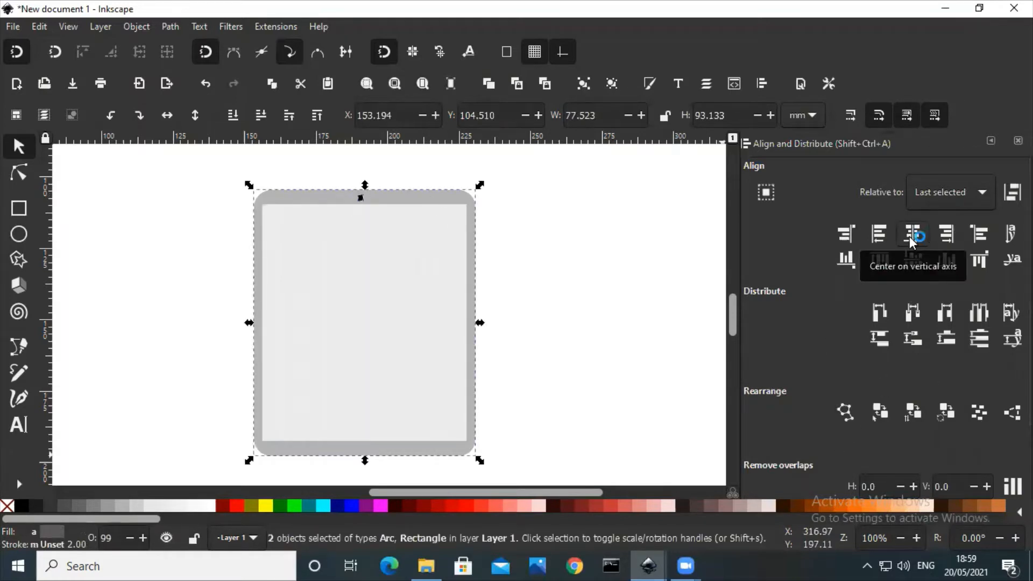
click(525, 344)
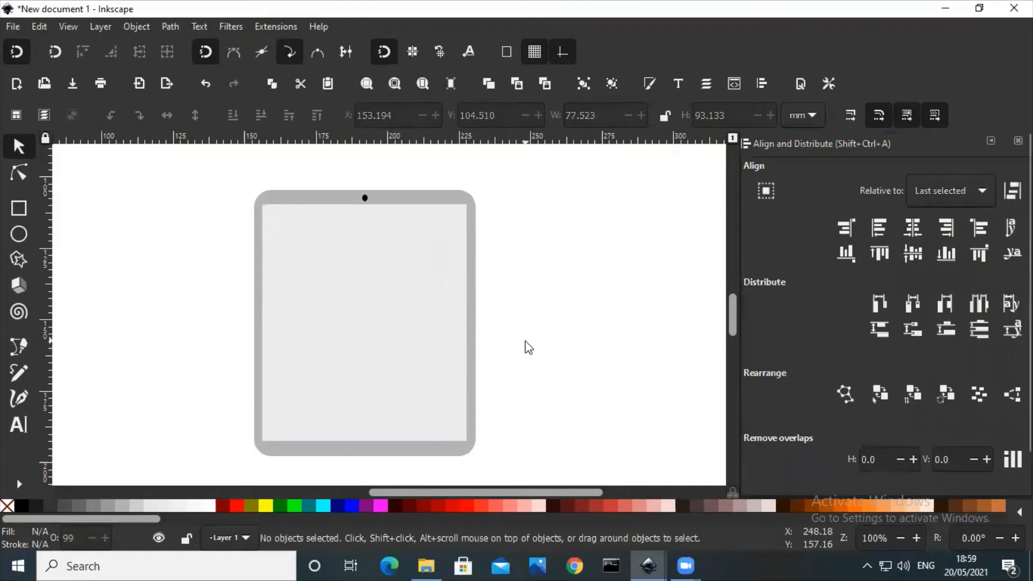
Enlarge the black camera dot around its centre to about 2.7 by 3.4 mm.
click(364, 199)
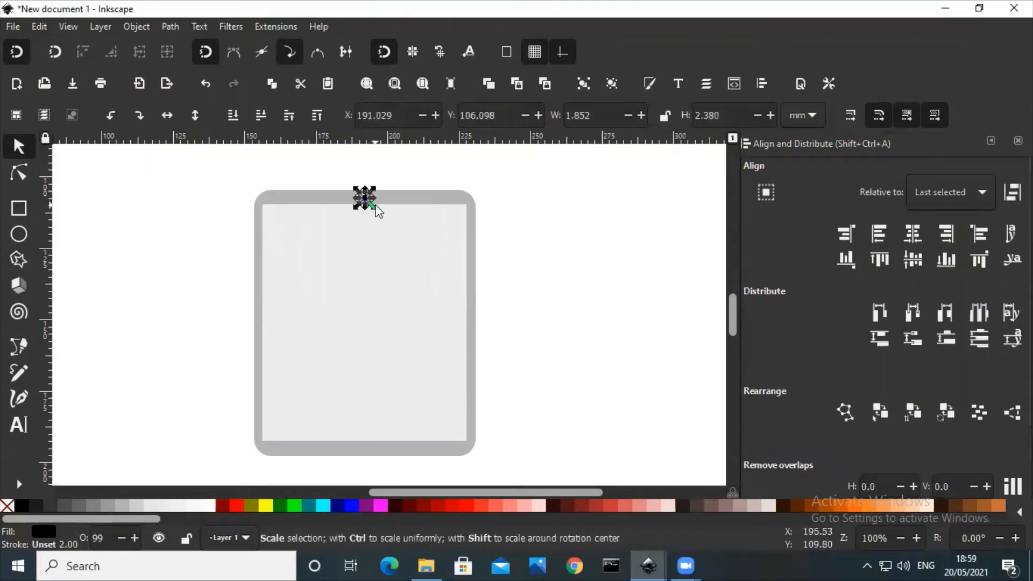
mouse_move(376, 206)
mouse_down()
mouse_move(388, 209)
mouse_move(376, 207)
mouse_up()
click(669, 288)
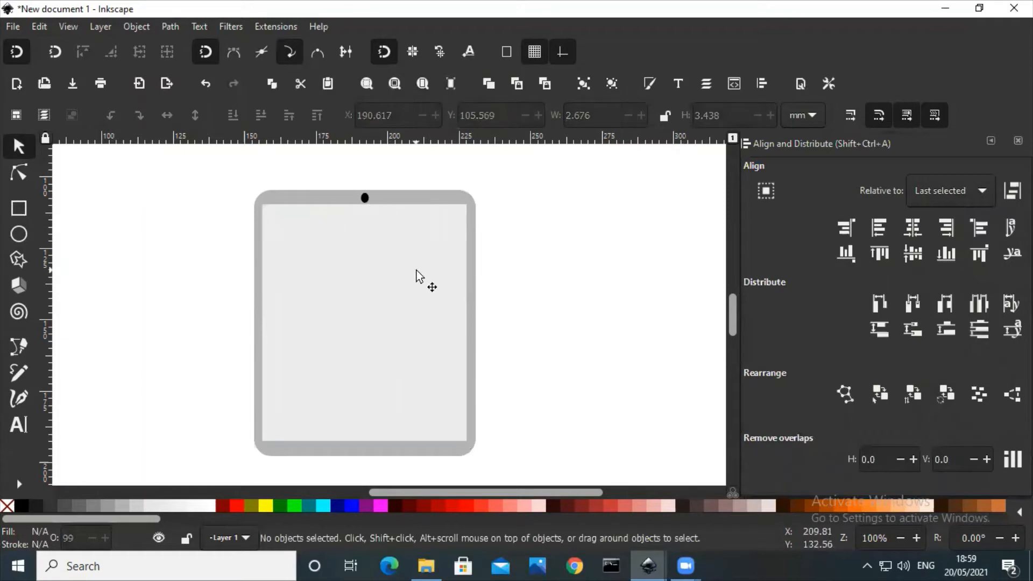
Draw a very light grey circle about 4.2 mm wide and place it near the middle of the frame's lower border.
click(20, 234)
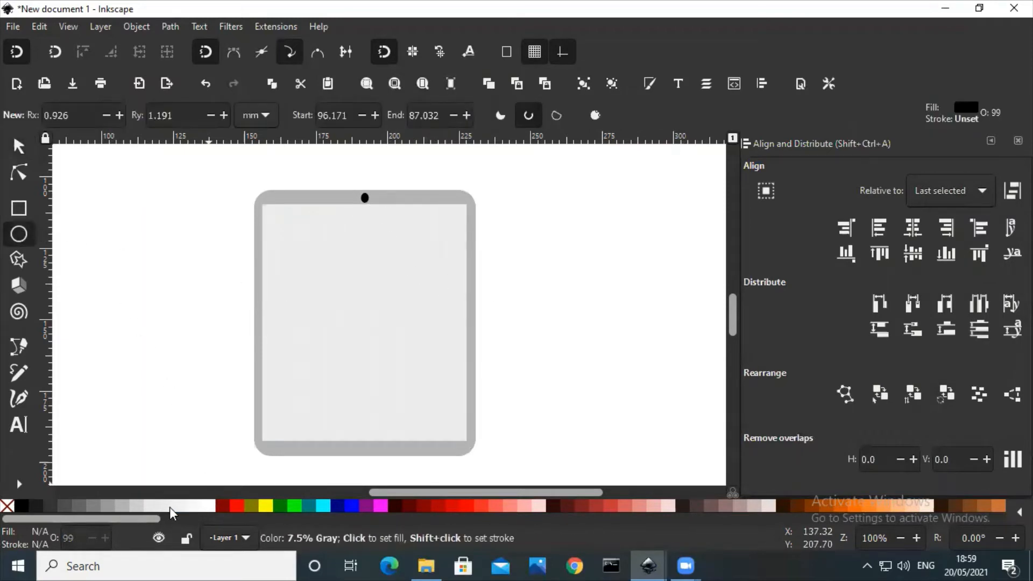
click(183, 506)
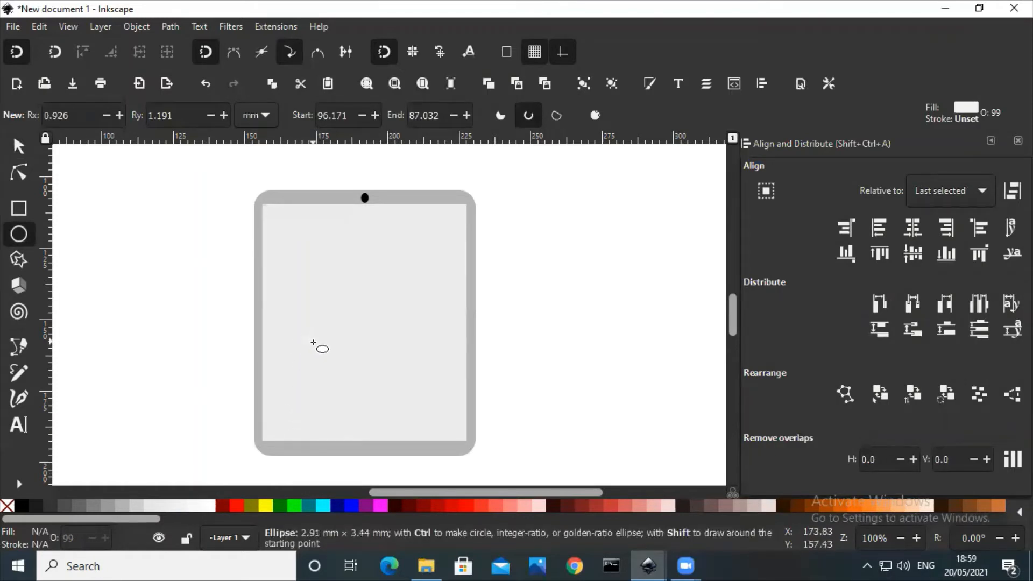
drag(314, 343, 315, 343)
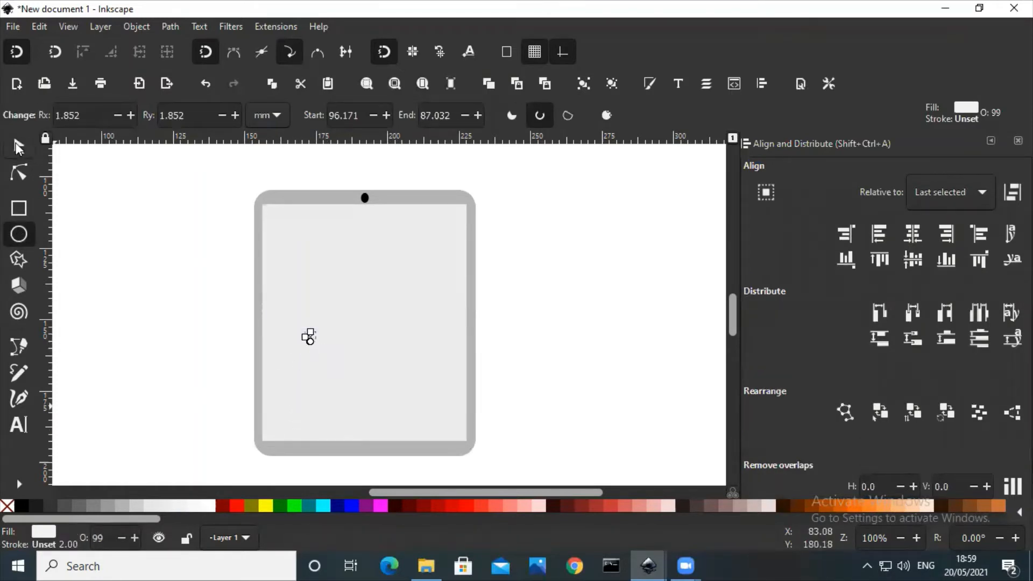
key(s)
drag(310, 337, 380, 463)
click(301, 470)
click(362, 448)
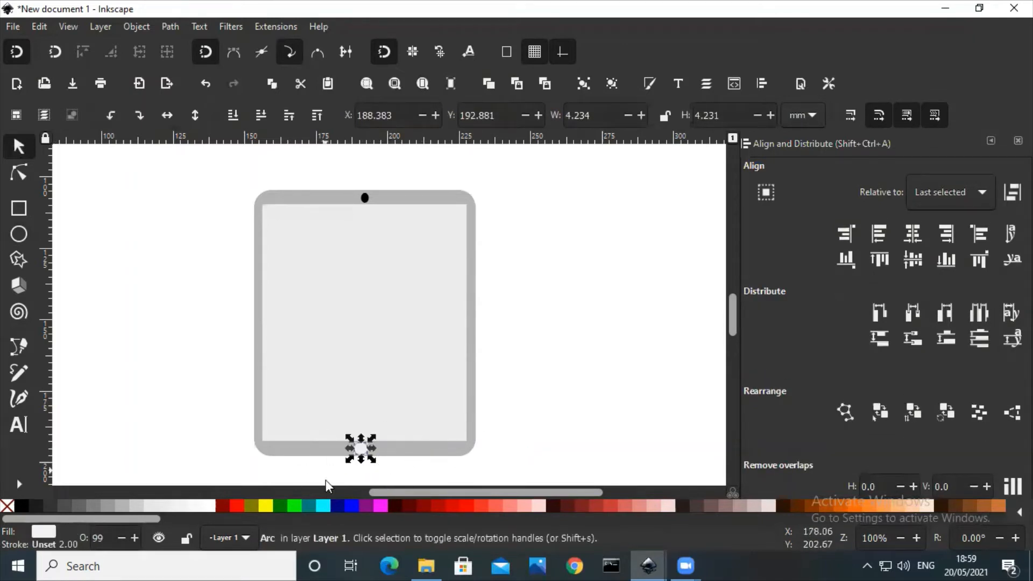
Centre the light circle on the grey frame's vertical axis, using the frame as the last selected object.
key(shift)
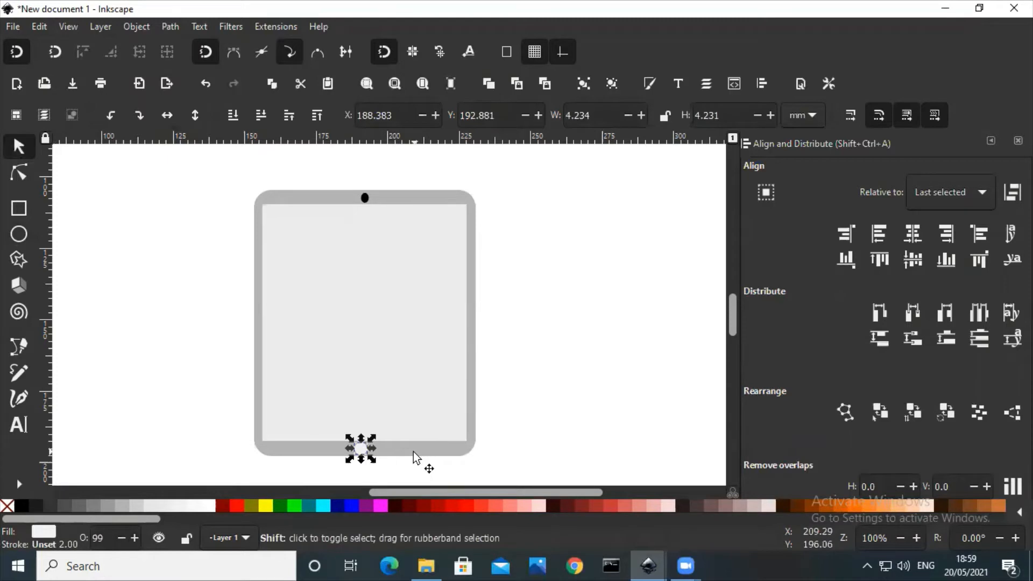
shift+click(414, 454)
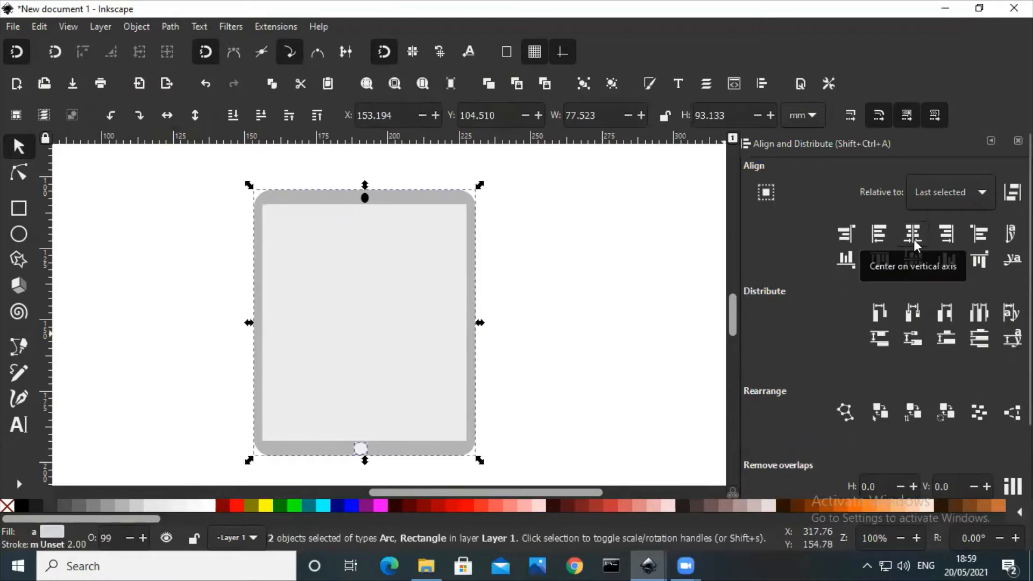
click(913, 239)
click(628, 350)
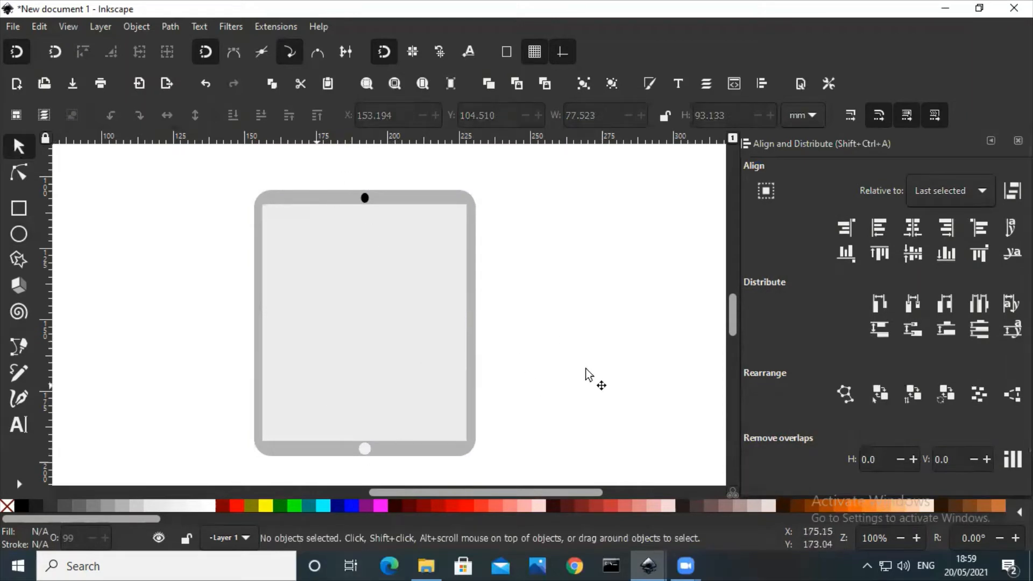
Draw an amber rectangle about 71 by 9.5 mm across the upper end of the light grey screen.
click(19, 208)
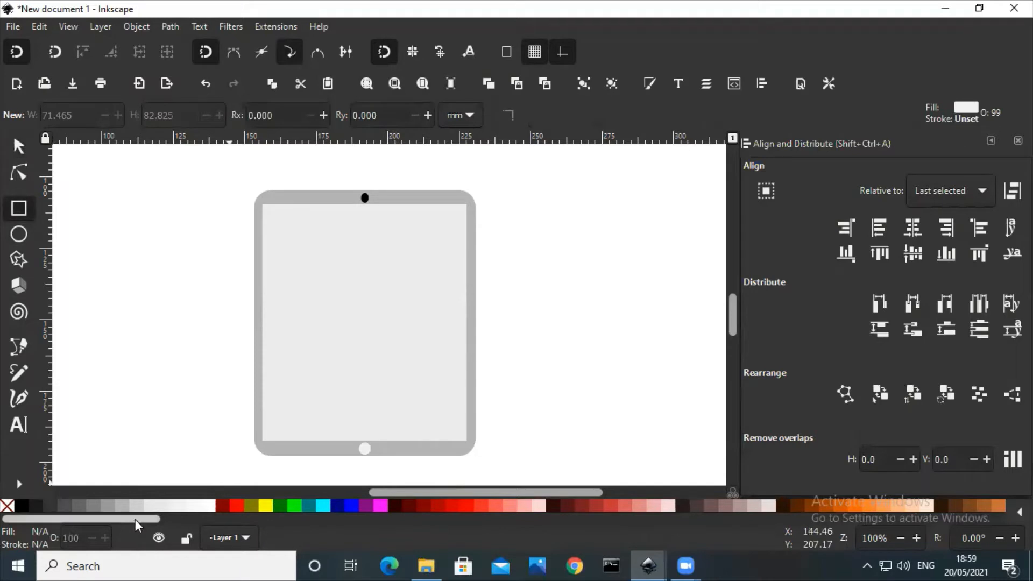
drag(134, 518, 305, 509)
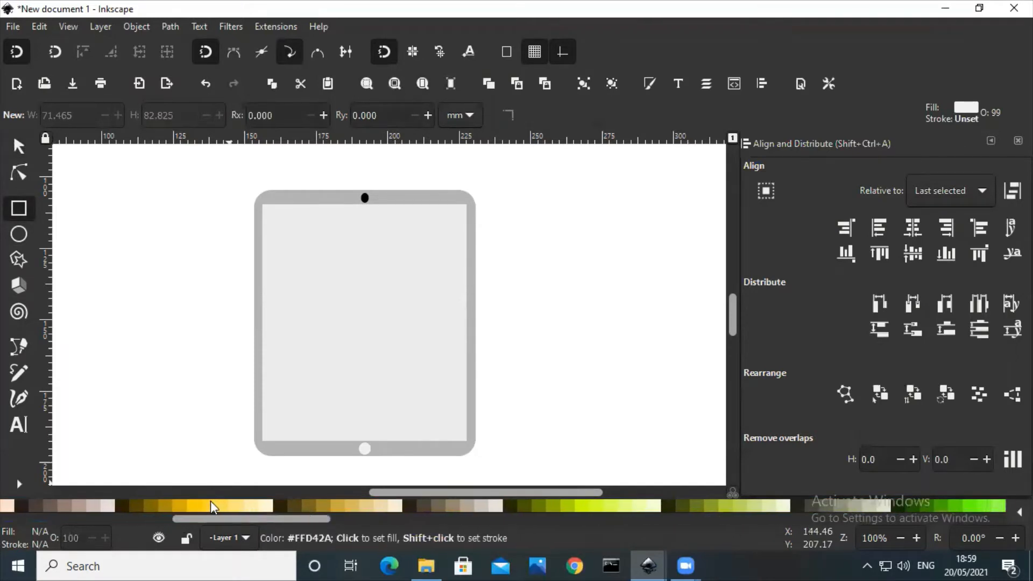
click(195, 505)
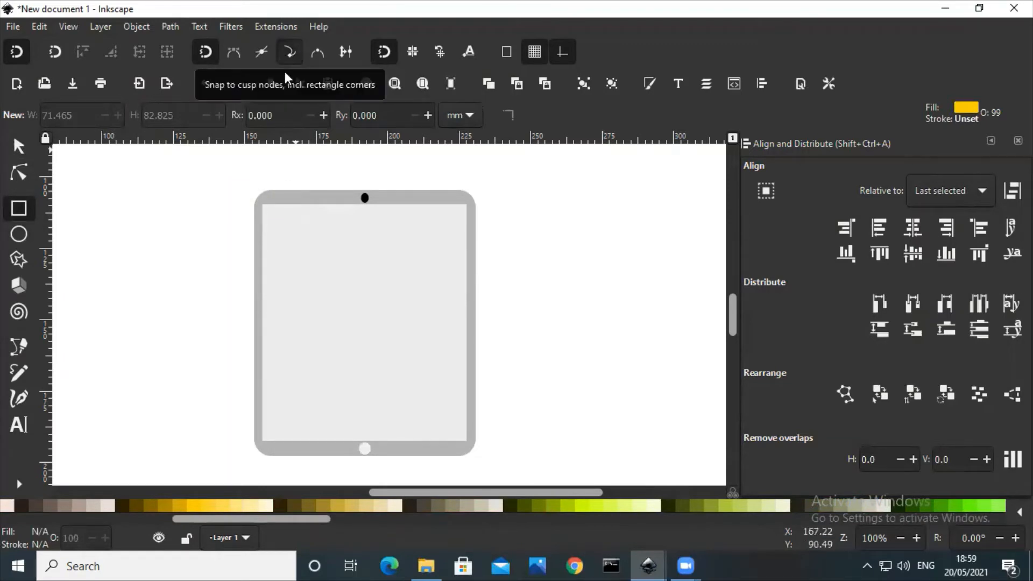
drag(263, 206, 465, 233)
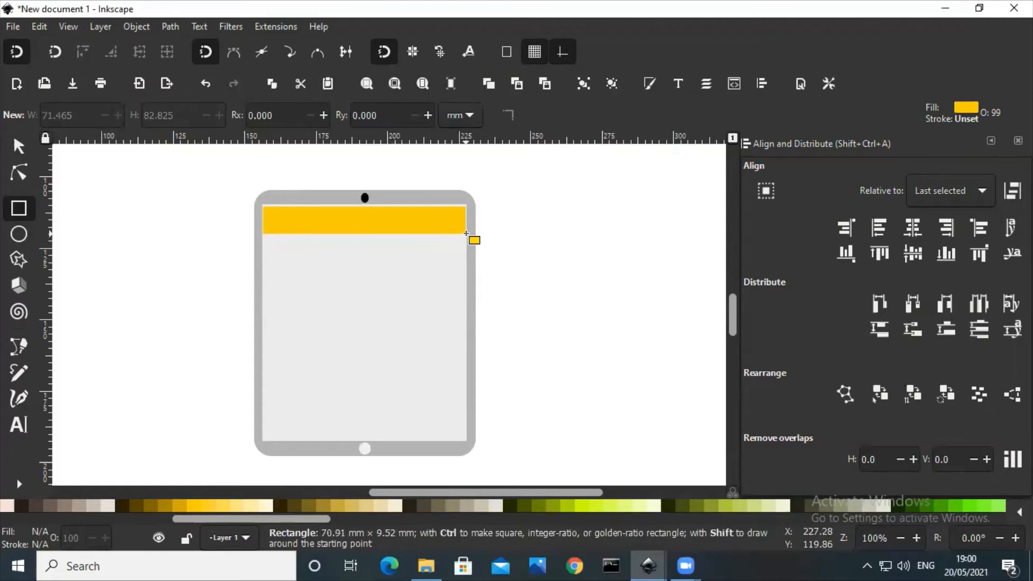
drag(466, 233, 467, 234)
Stretch the amber bar's upper and left edges to meet the screen's edges, making it about 71.7 by 10.3 mm.
click(19, 145)
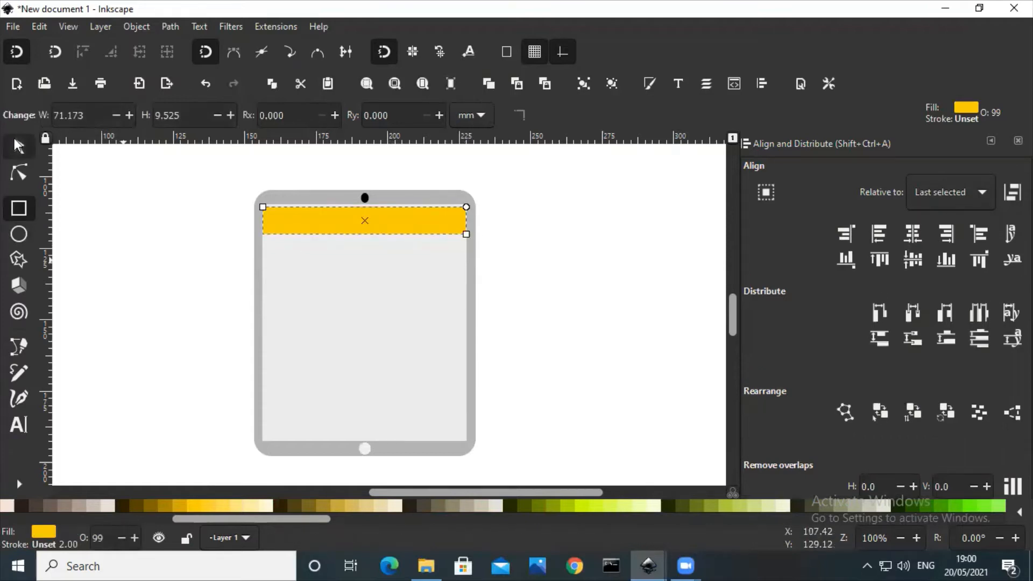
drag(261, 221, 260, 221)
drag(365, 208, 365, 201)
click(512, 247)
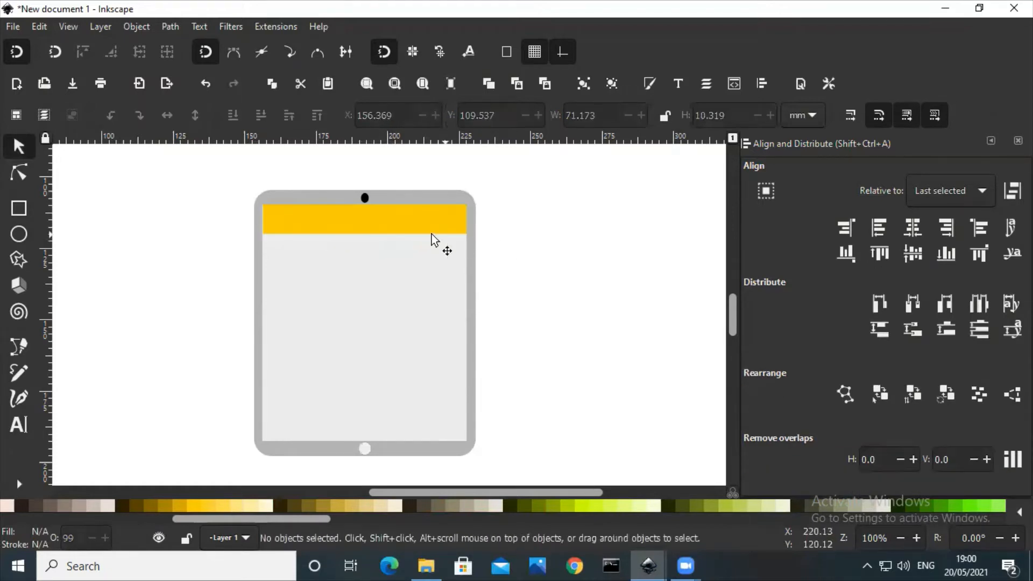
click(265, 226)
drag(257, 220, 259, 221)
click(481, 263)
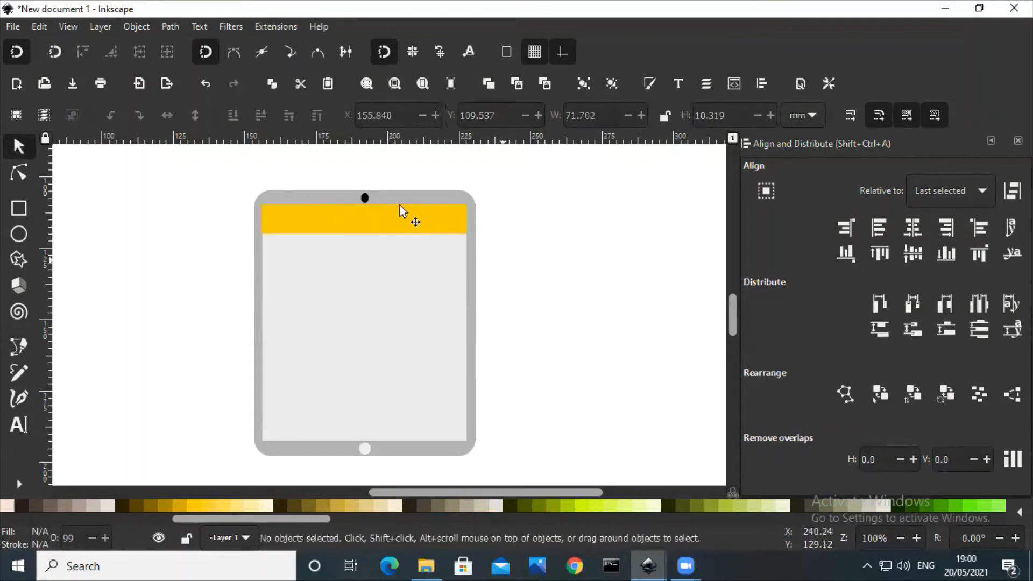
Raise the amber bar's lower edge so the bar is about 8.7 mm high.
click(390, 231)
drag(365, 239, 366, 239)
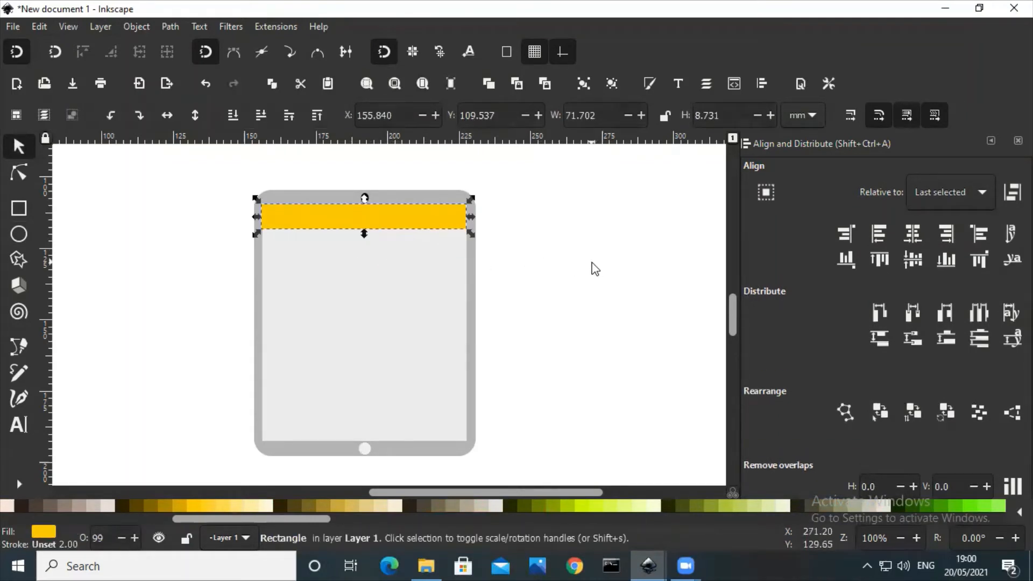
click(593, 269)
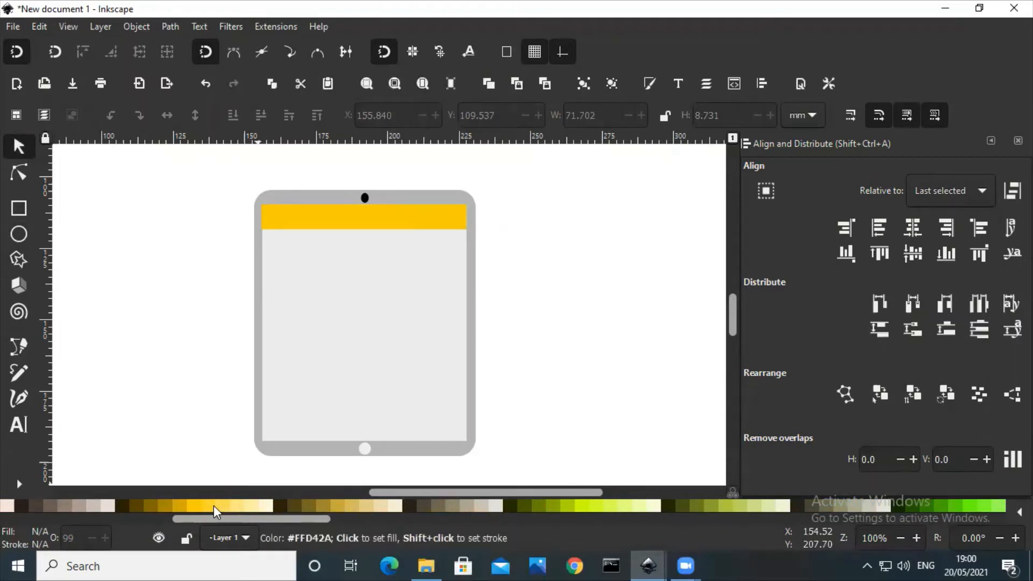
Draw a pale yellow rectangle about 46 by 8.7 mm on the screen and round its corners with a 4.366 mm vertical radius.
click(17, 211)
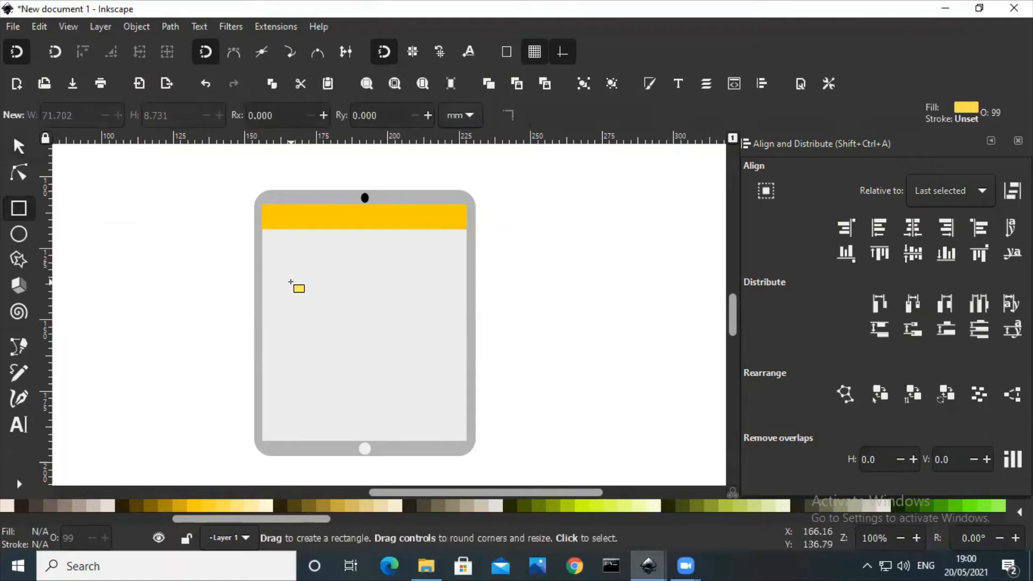
drag(295, 283, 421, 307)
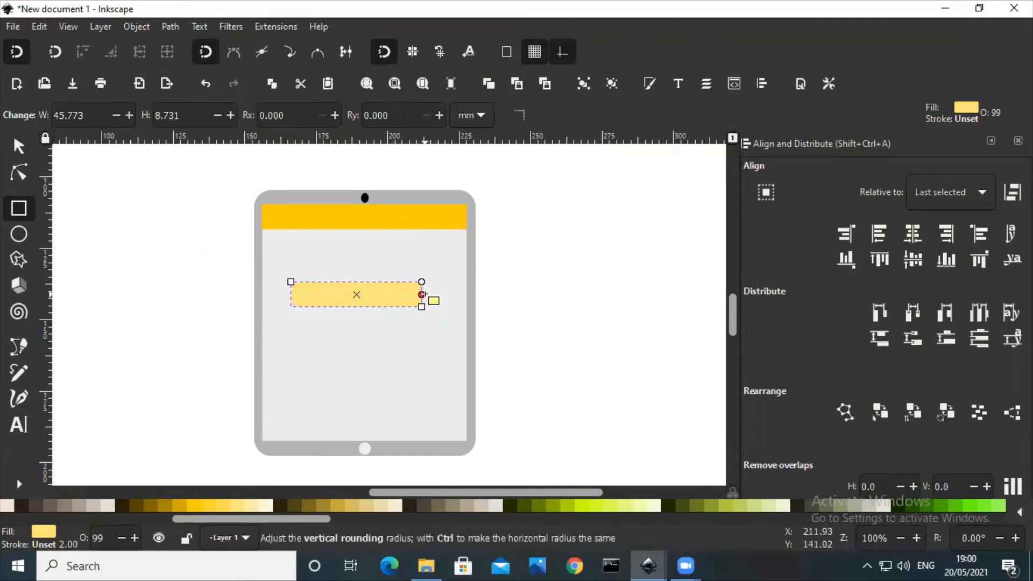
drag(422, 295, 236, 296)
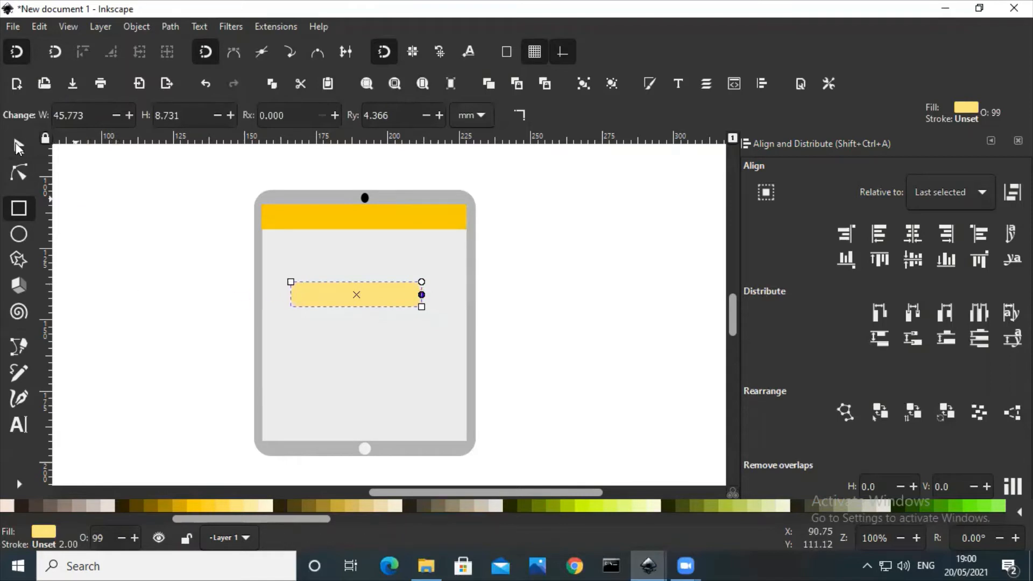
Resize the pale yellow rounded bar to about 52 mm wide and 6.1 mm high.
click(18, 145)
drag(357, 311, 356, 302)
drag(424, 291, 443, 291)
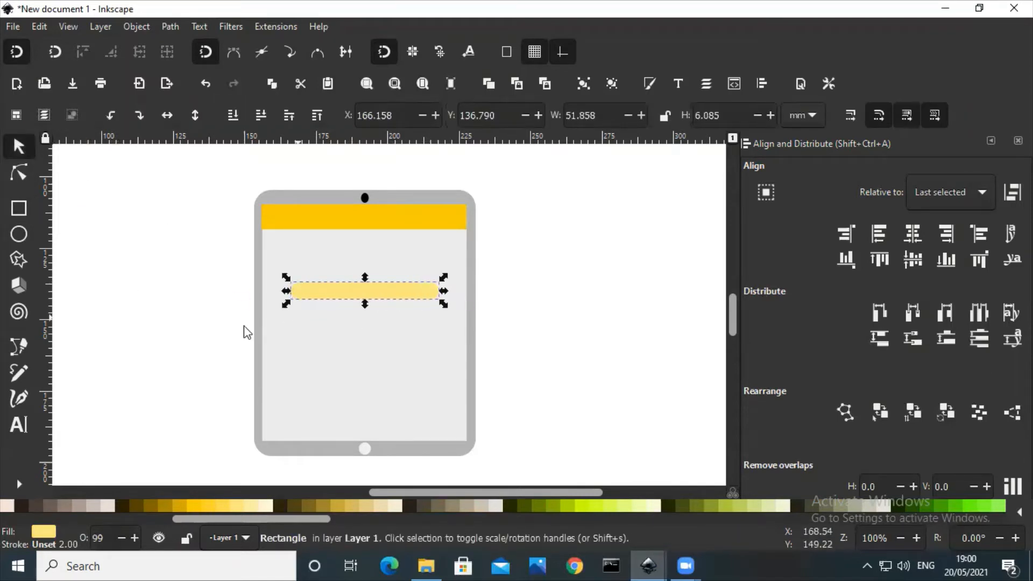
Move the pale yellow bar onto the amber bar and reduce its height to about 4.8 mm.
drag(322, 290, 373, 214)
click(521, 286)
click(377, 215)
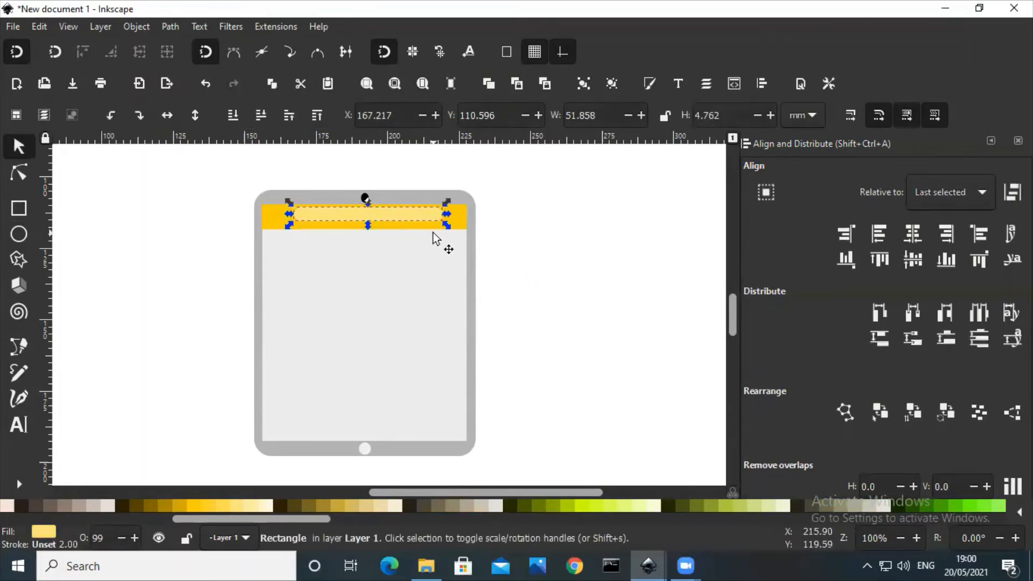
Centre the pale yellow bar horizontally and vertically on the amber bar.
shift+click(461, 227)
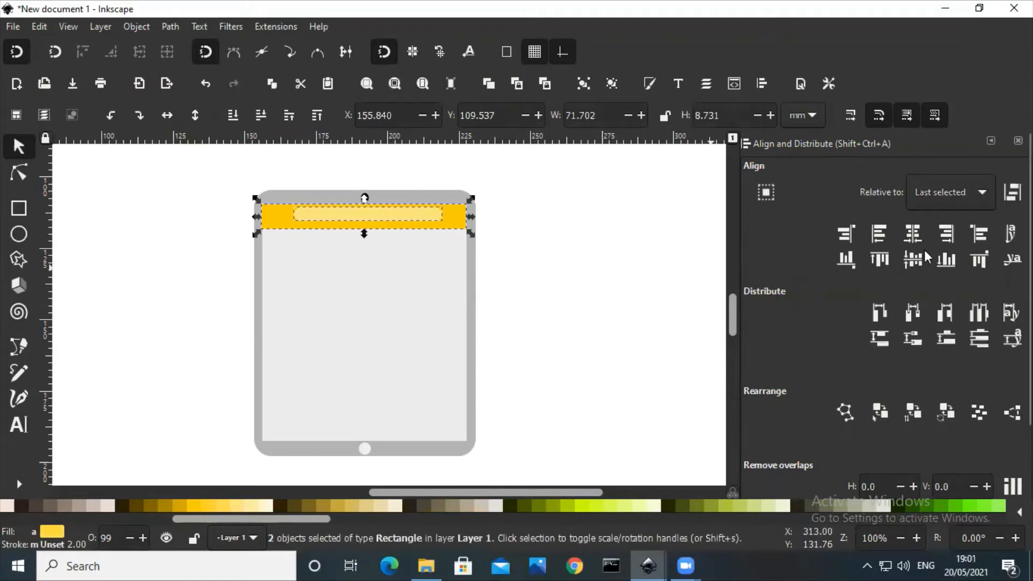
click(912, 235)
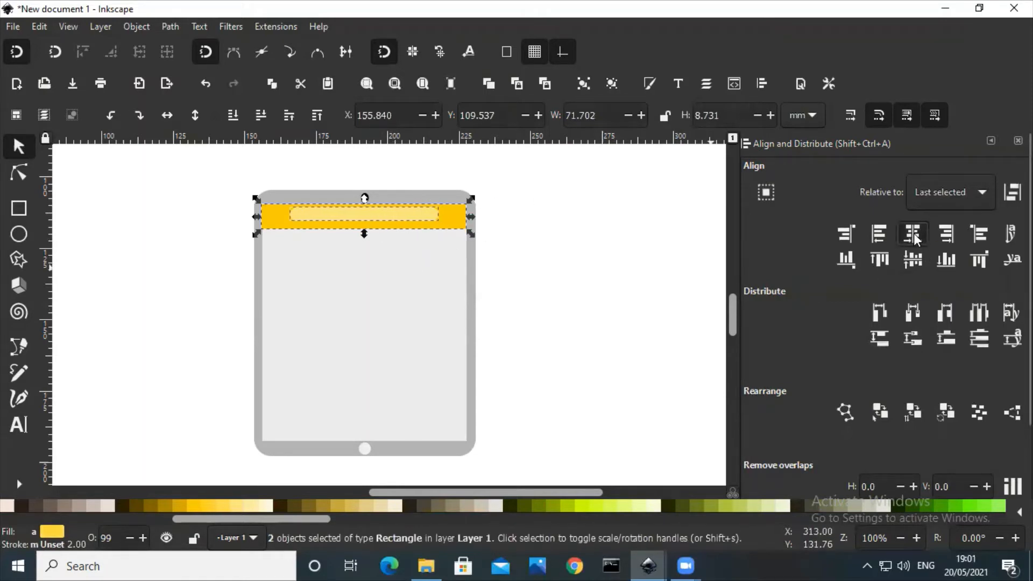
click(908, 267)
click(666, 341)
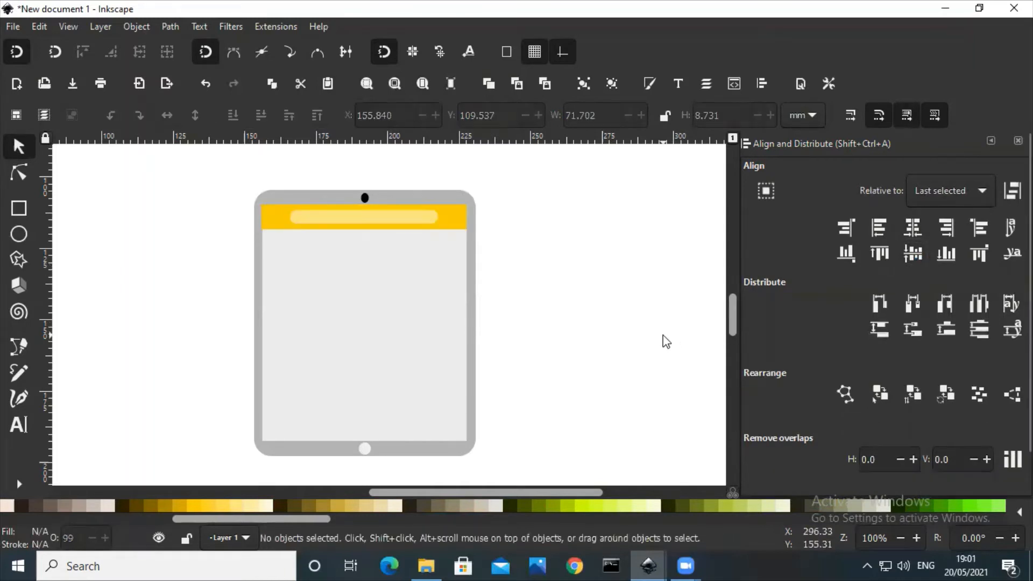
click(406, 222)
click(461, 228)
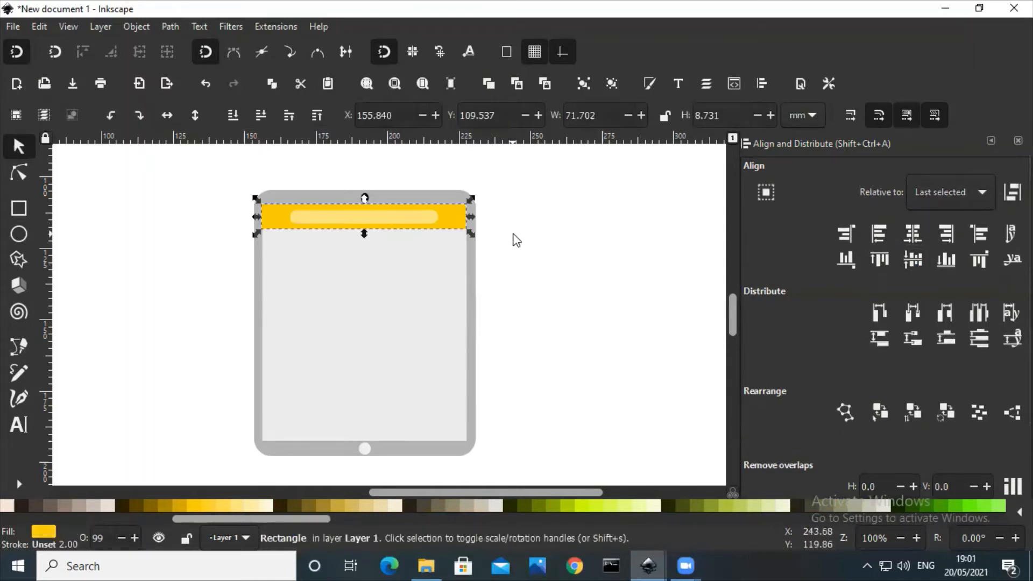
click(513, 235)
click(398, 220)
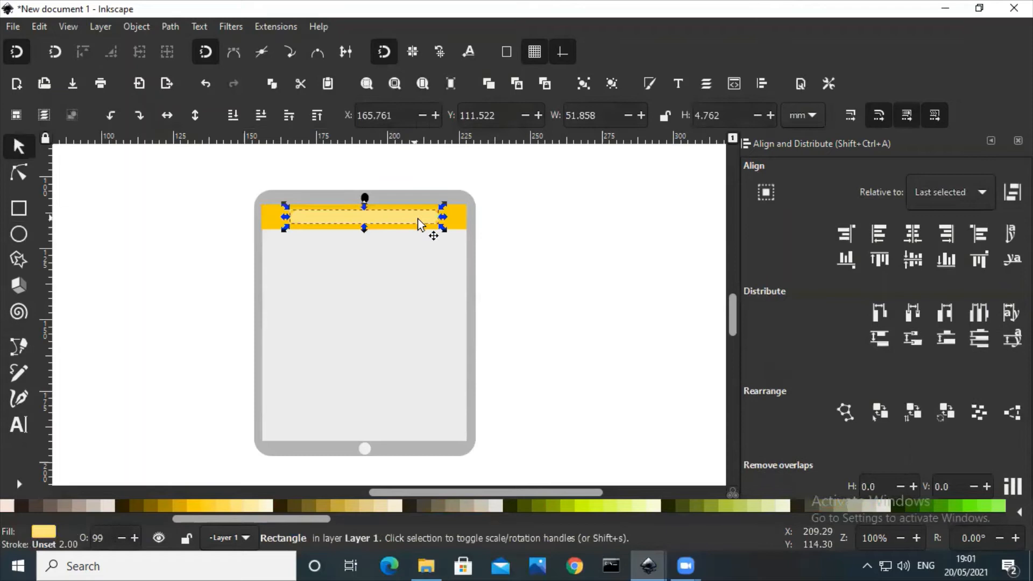
click(525, 244)
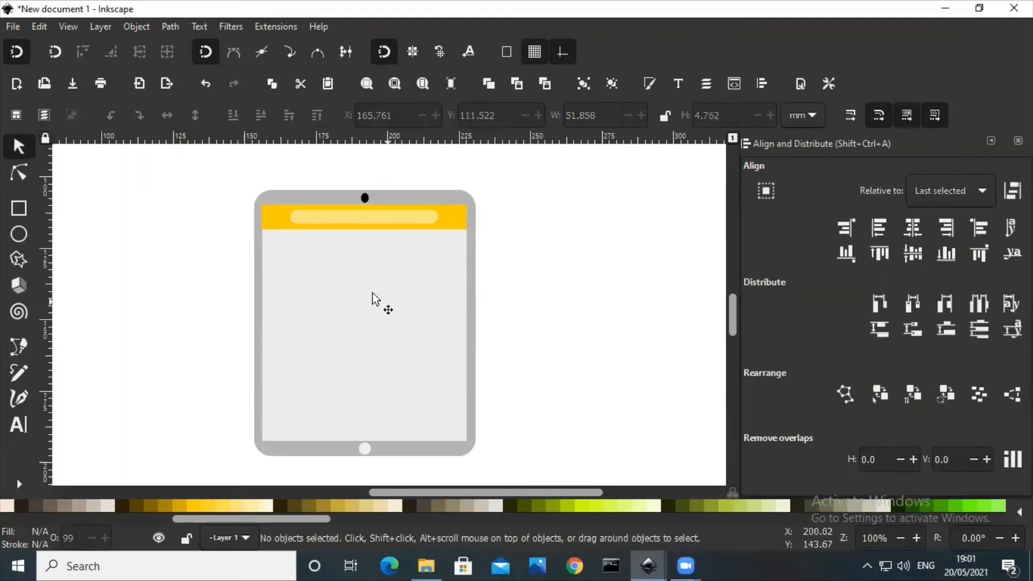
Draw an orange circle about 4.2 mm in diameter at the left end of the amber bar.
click(19, 235)
drag(263, 519, 170, 510)
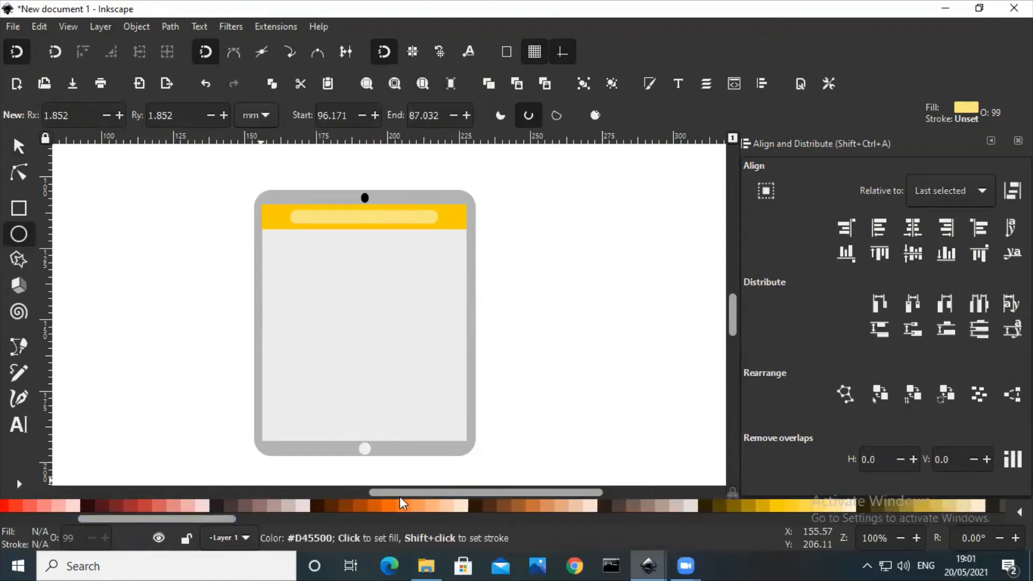
click(406, 507)
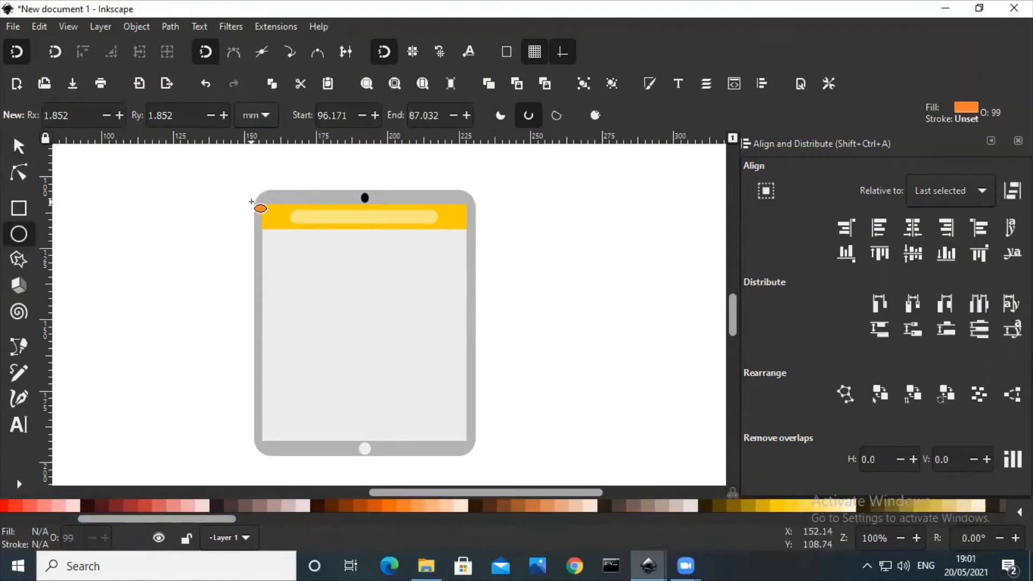
drag(309, 277, 316, 233)
key(ctrl+z)
click(18, 146)
click(476, 277)
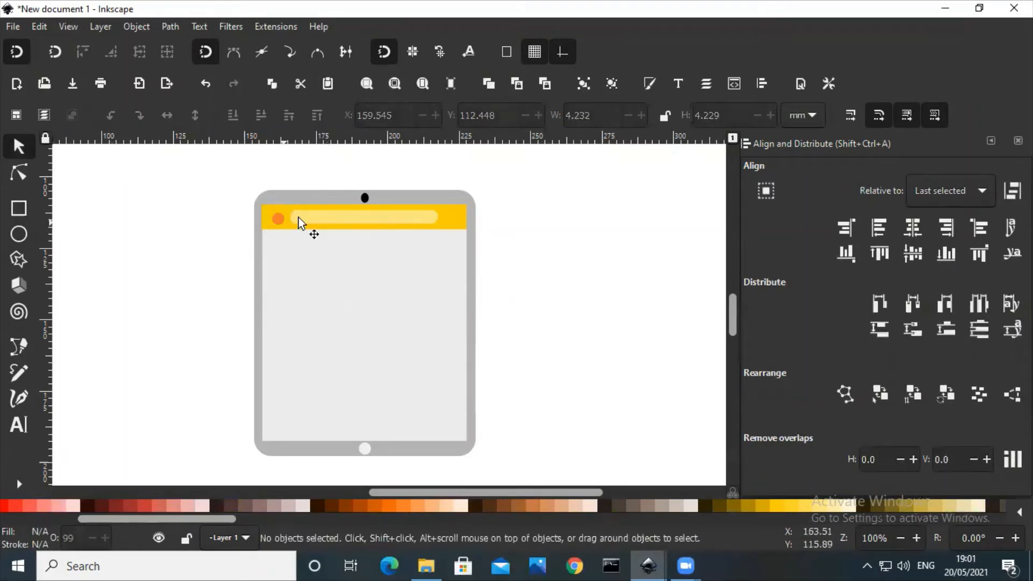
Align the orange circle with the pale yellow bar on a shared horizontal axis.
click(273, 224)
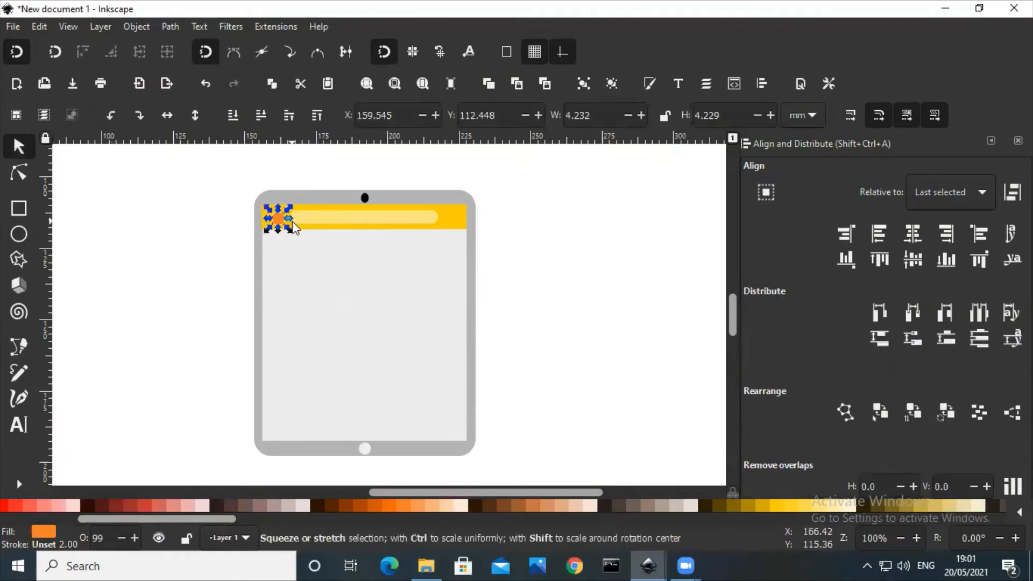
shift+click(344, 222)
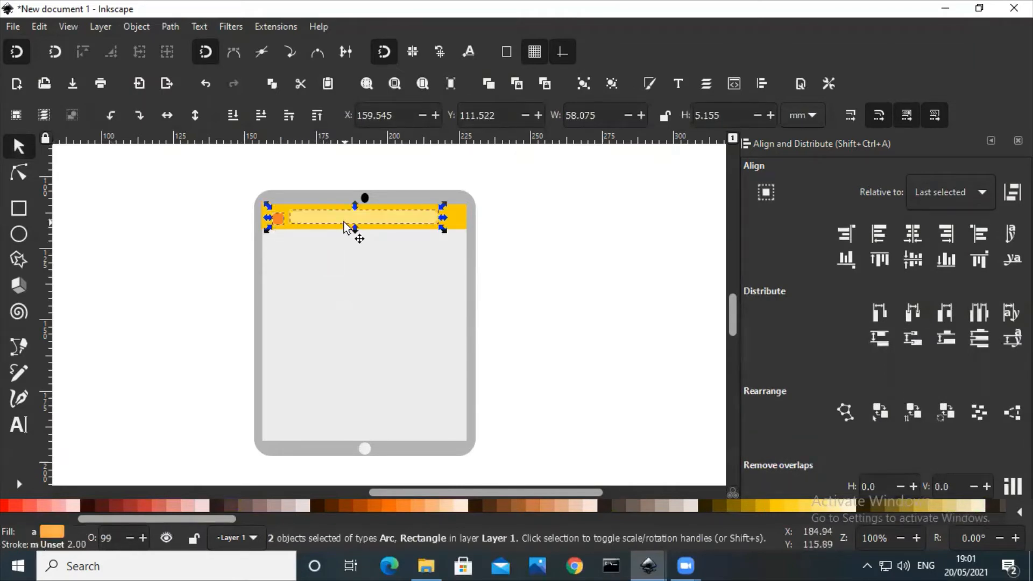
click(913, 260)
click(677, 342)
click(279, 223)
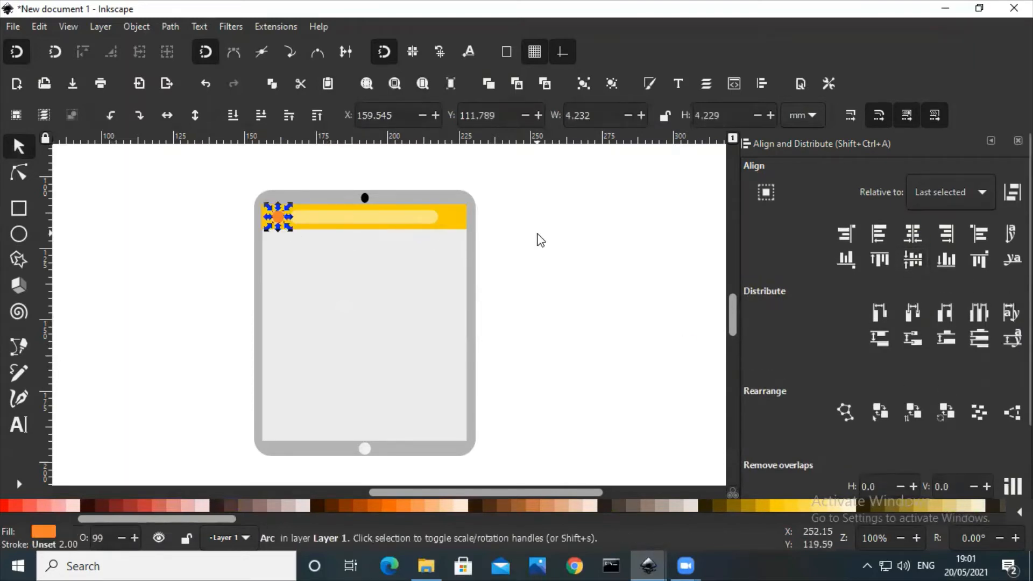
click(537, 237)
Draw two dark grey rounded bars under the amber header, about 13.8 by 2.1 mm at left and 17.5 by 2.1 mm at right.
click(19, 207)
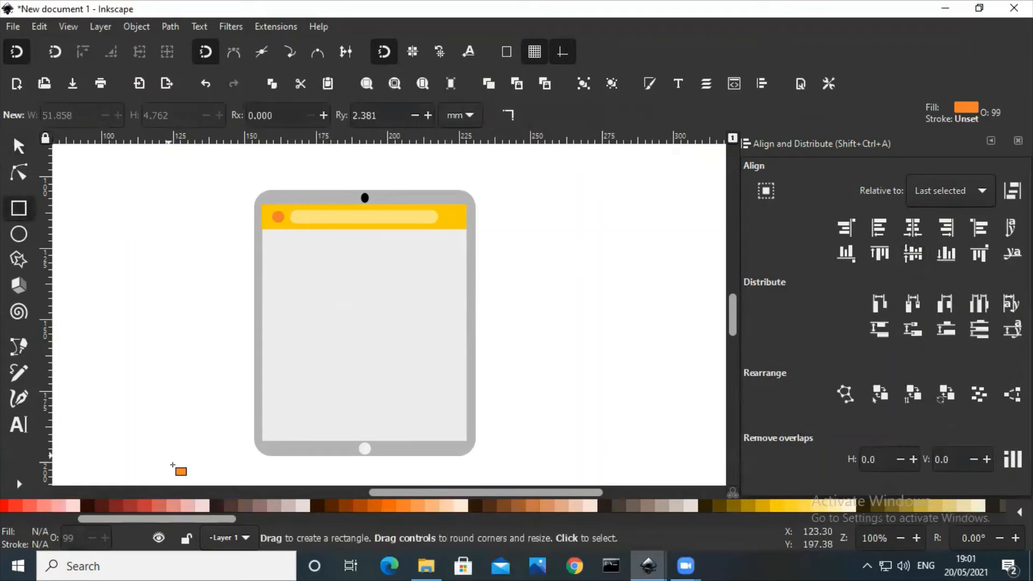
drag(161, 519, 21, 524)
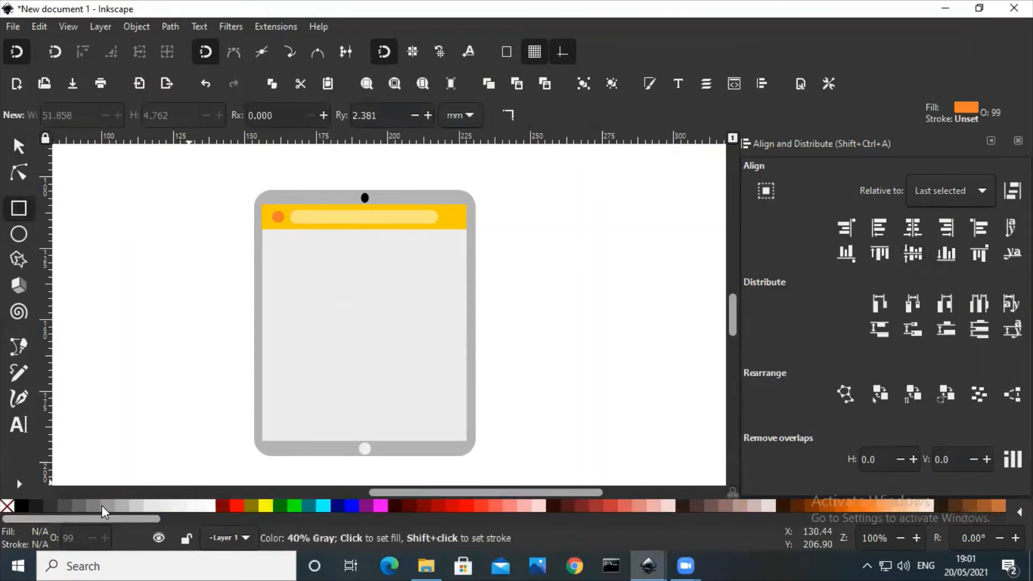
click(82, 505)
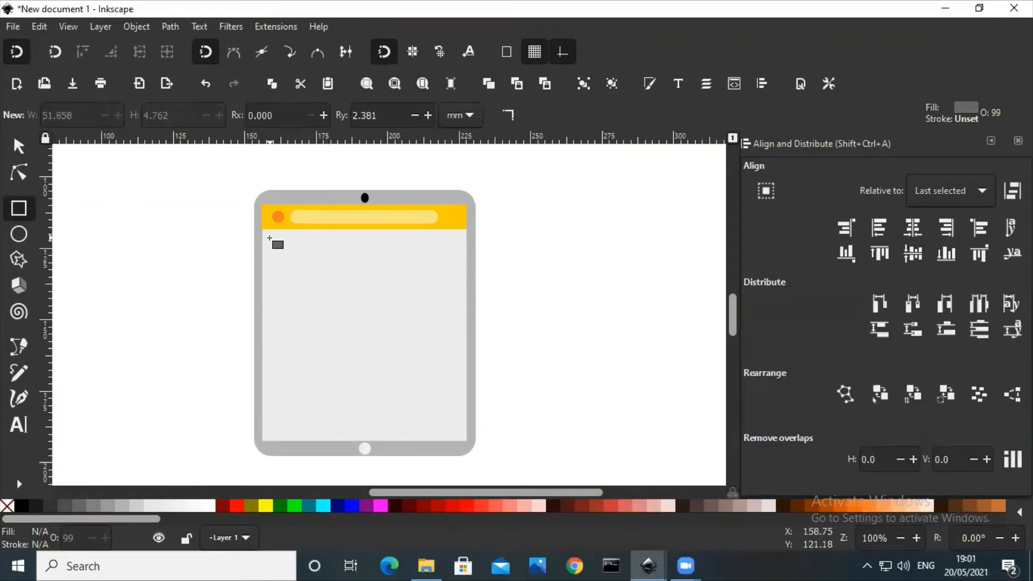
drag(270, 238, 332, 245)
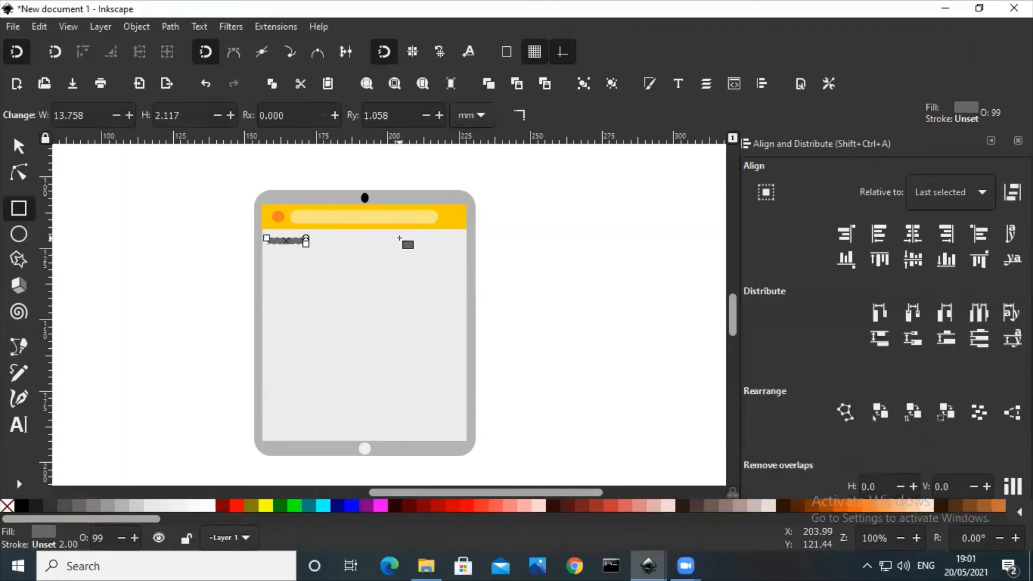
drag(399, 240, 449, 246)
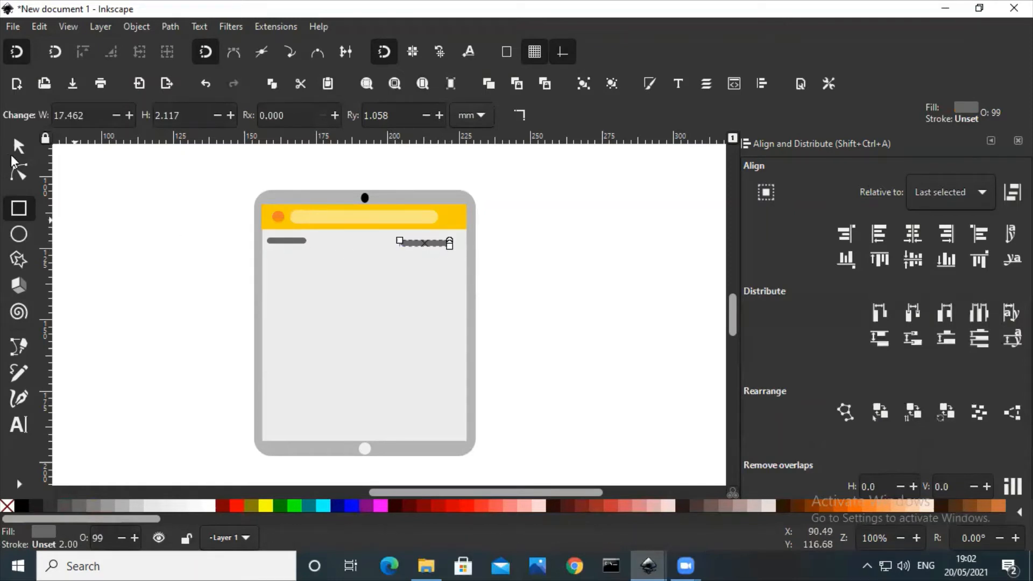
click(18, 145)
click(572, 350)
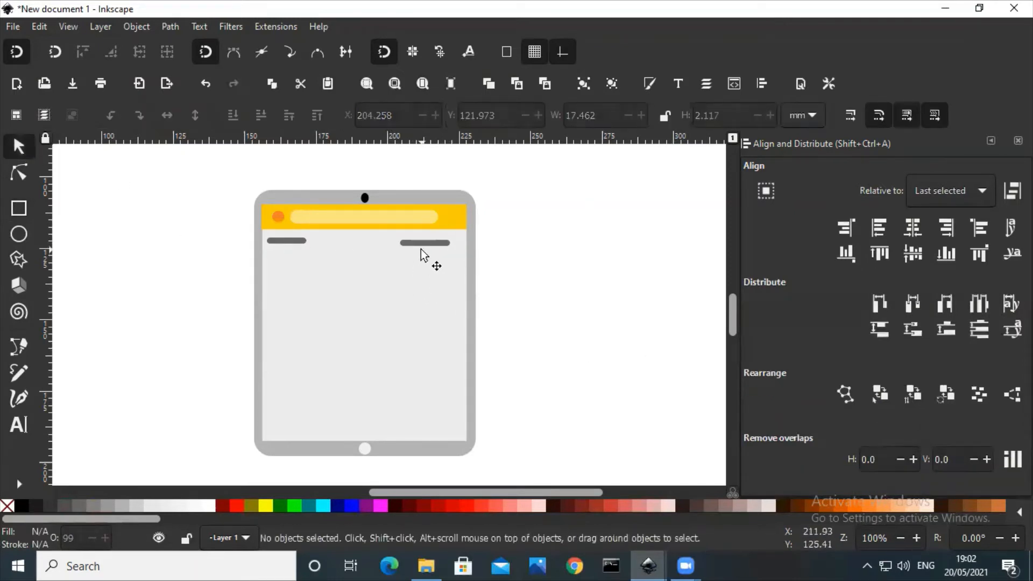
click(292, 239)
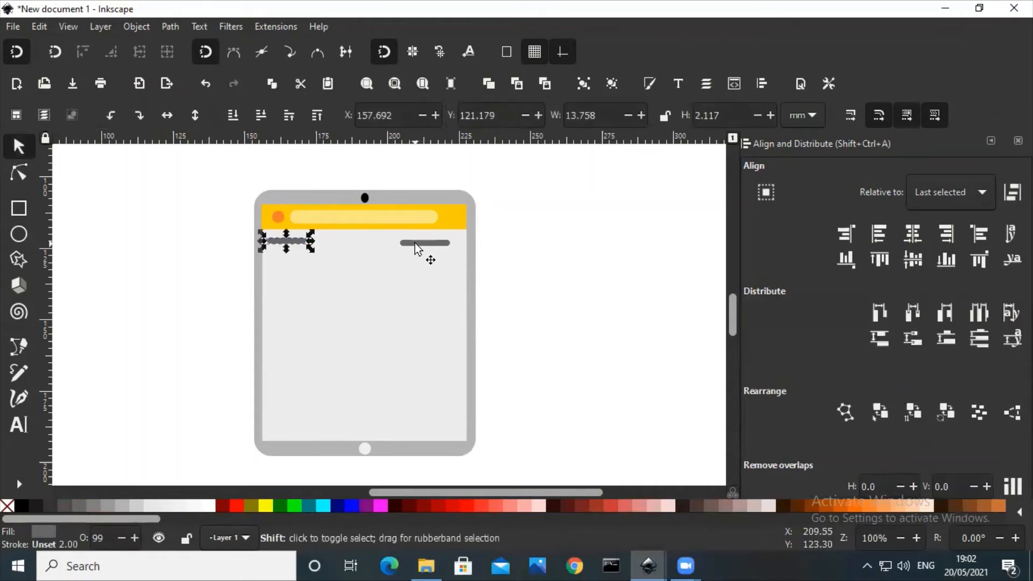
shift+click(414, 244)
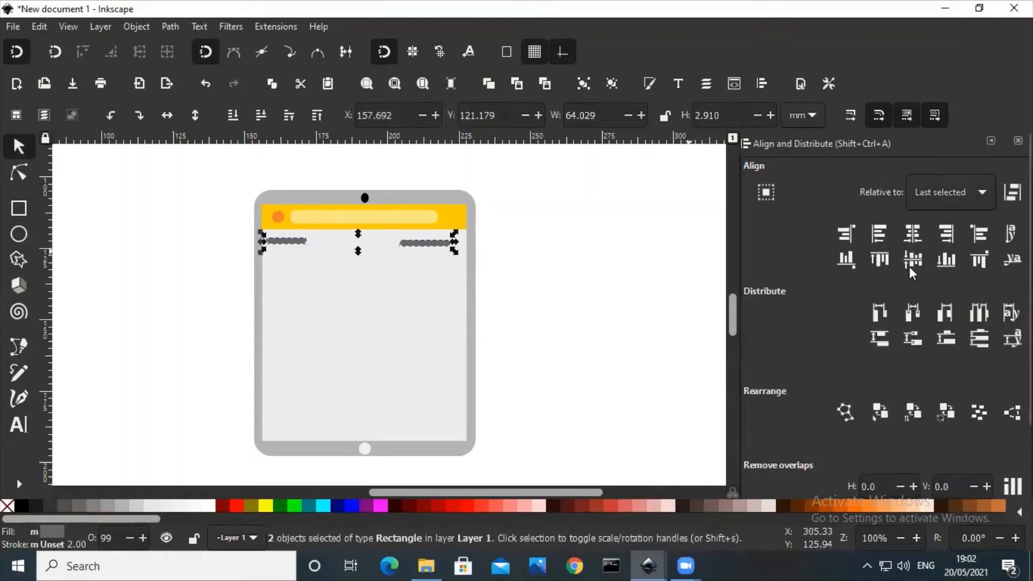
click(613, 312)
Align the right dark grey bar with the left one on a shared horizontal axis.
click(416, 243)
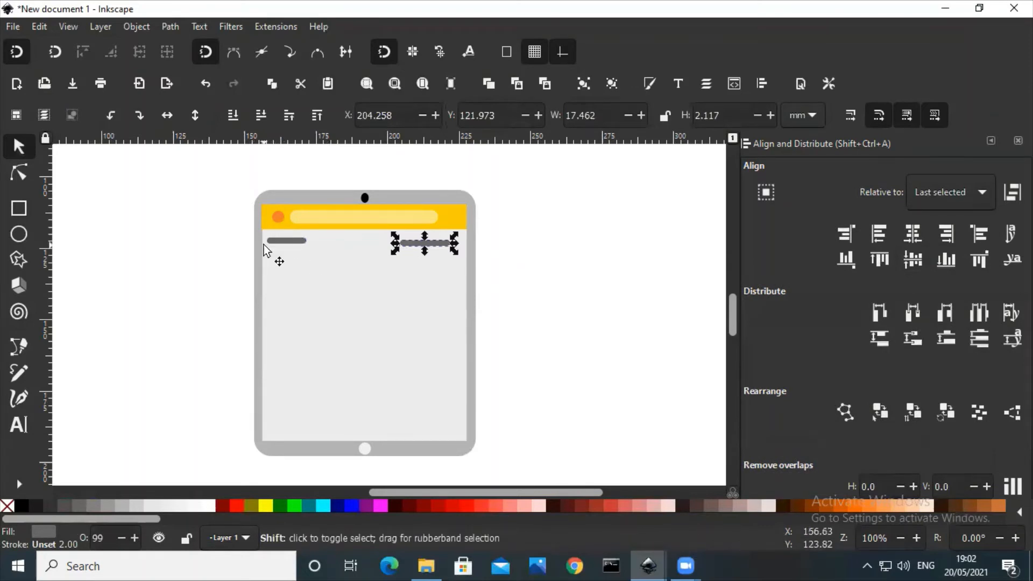
shift+click(285, 246)
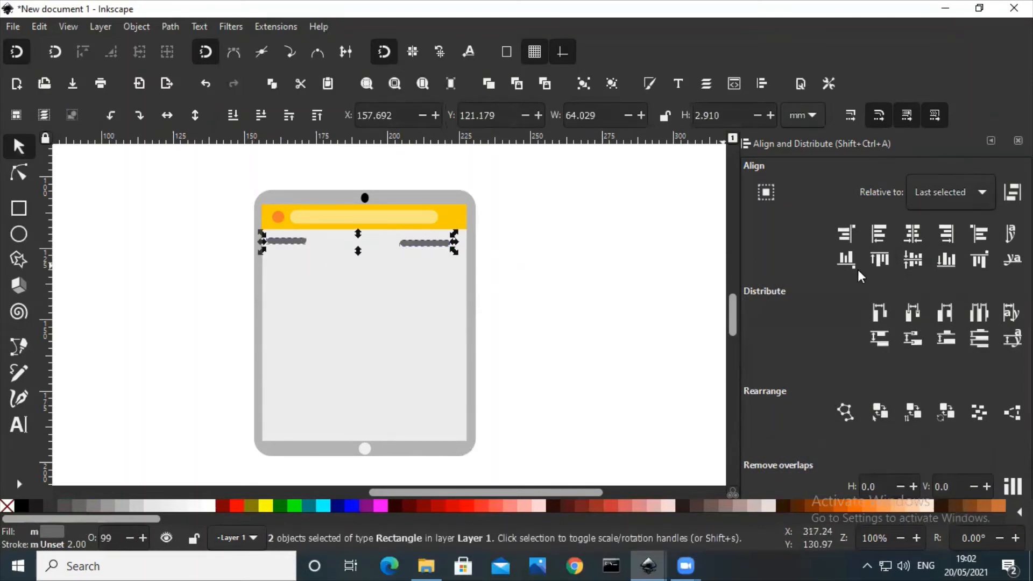
click(910, 262)
click(649, 344)
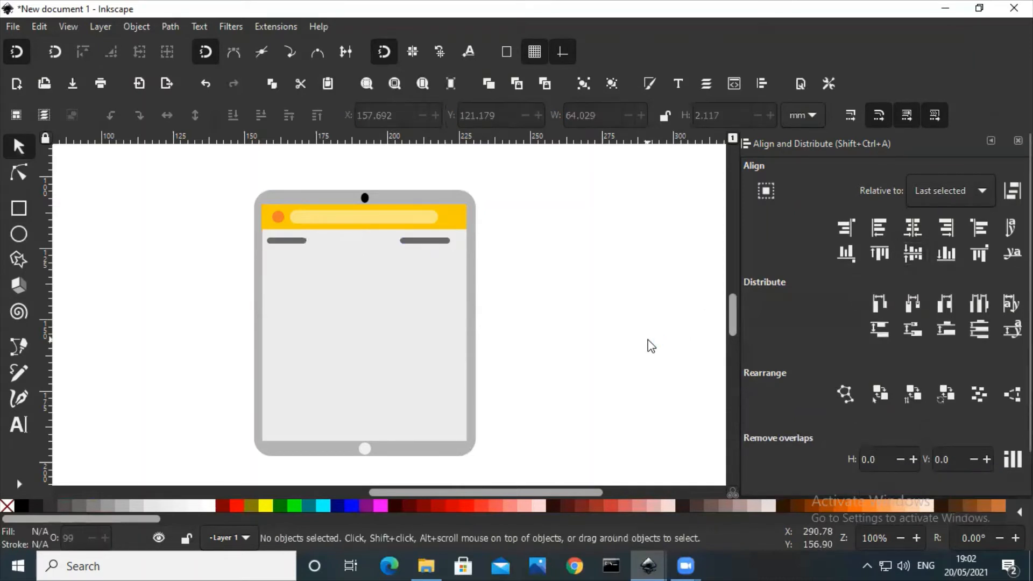
Move the right dark grey bar about 2.9 mm towards the screen's right edge.
scroll(651, 346, up, 1)
click(426, 273)
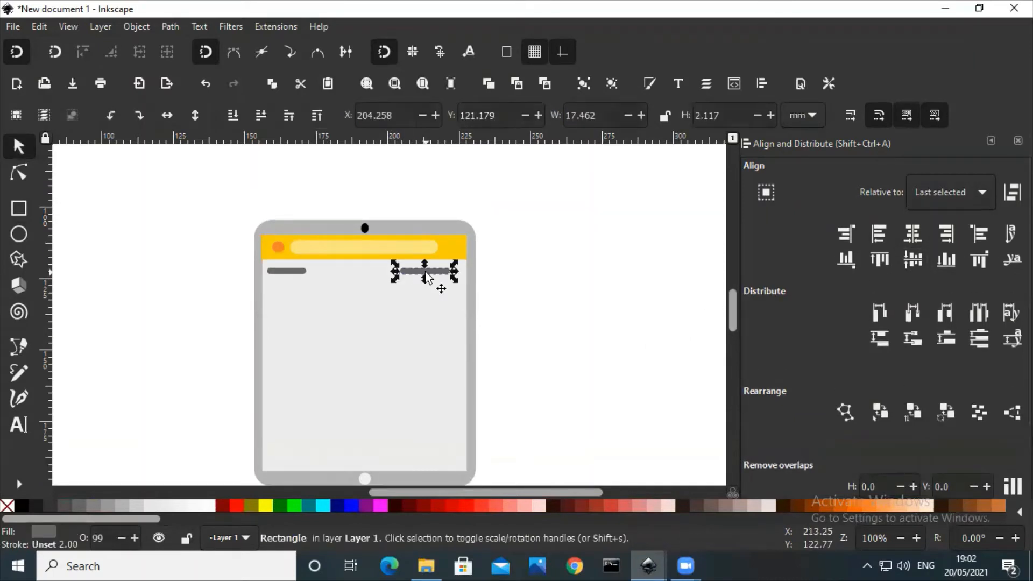
drag(426, 273, 434, 273)
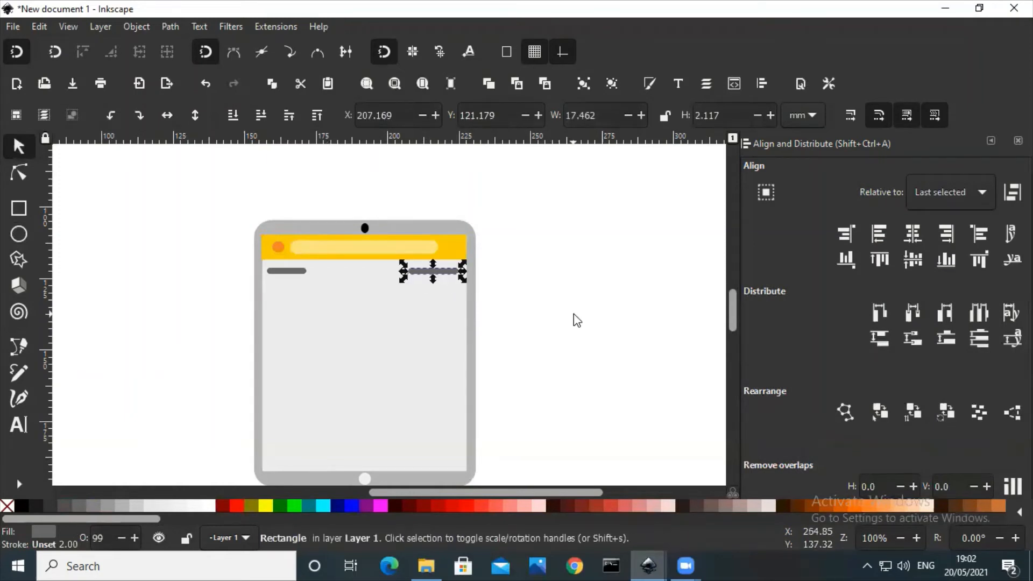
click(512, 323)
Widen the left dark grey bar to about 17.2 mm by extending its right end.
scroll(419, 325, up, 2)
scroll(417, 325, down, 4)
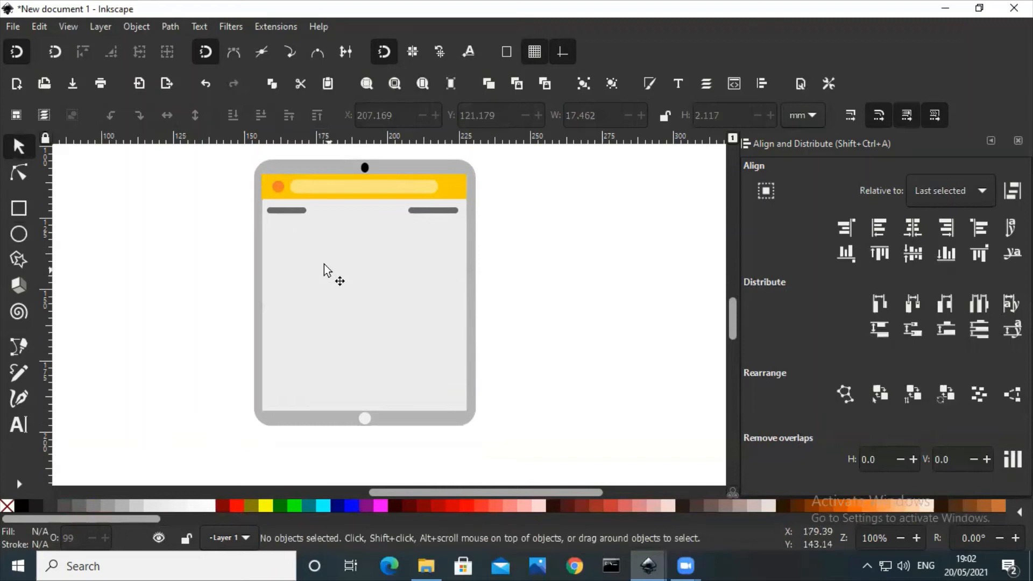
click(302, 210)
drag(314, 211, 324, 212)
click(496, 274)
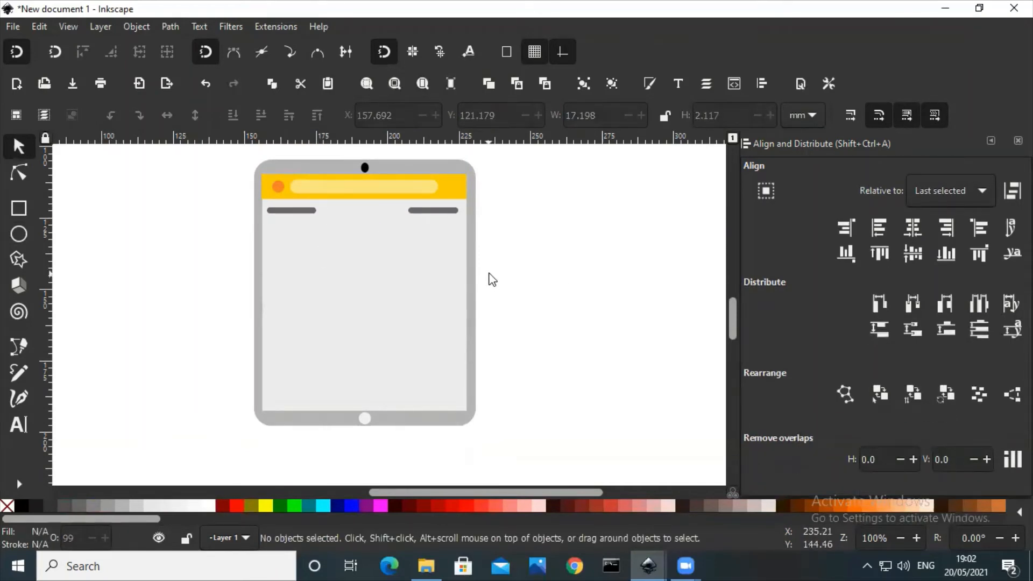
Draw a dark grey rectangle about 70.4 by 37.3 mm below the two small bars and make its corners square.
click(18, 212)
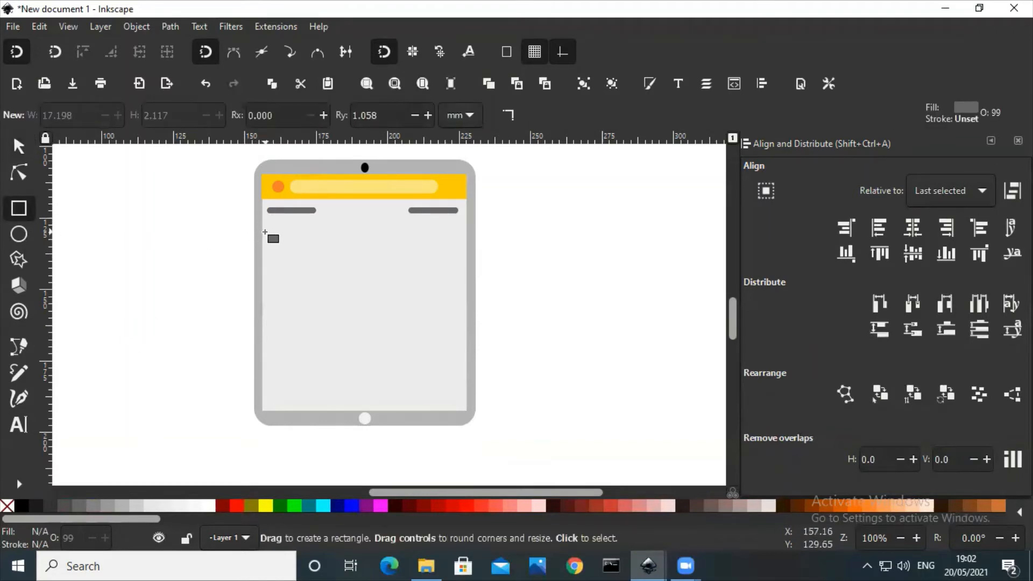
mouse_move(265, 233)
mouse_down()
mouse_move(463, 355)
mouse_move(465, 328)
mouse_move(466, 337)
mouse_up()
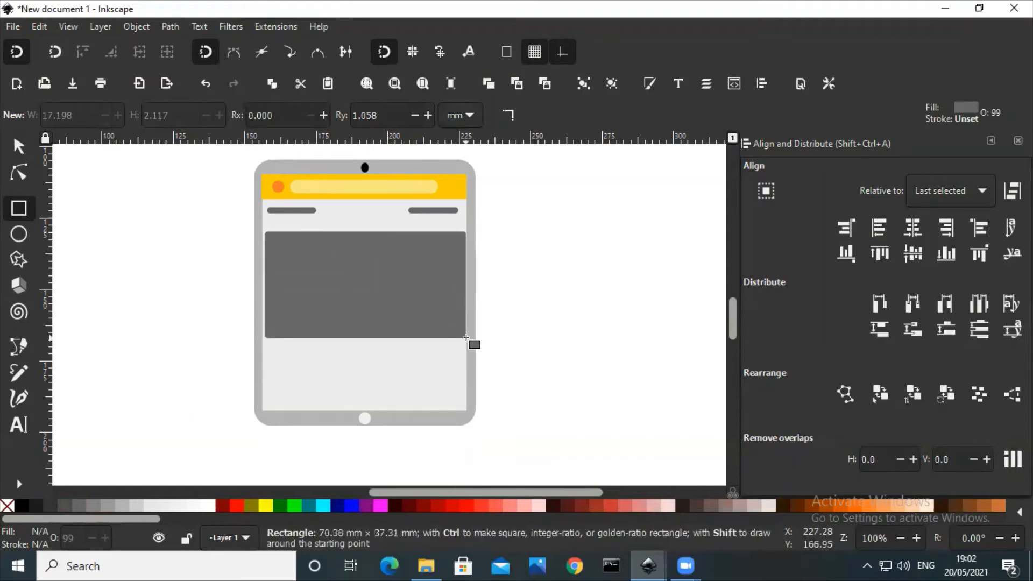
click(15, 151)
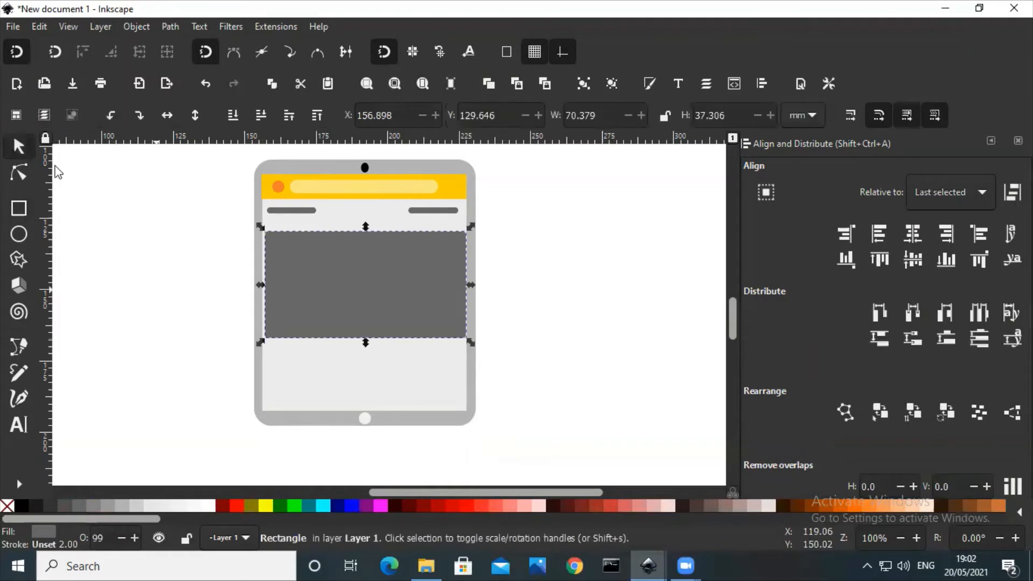
click(347, 287)
click(347, 291)
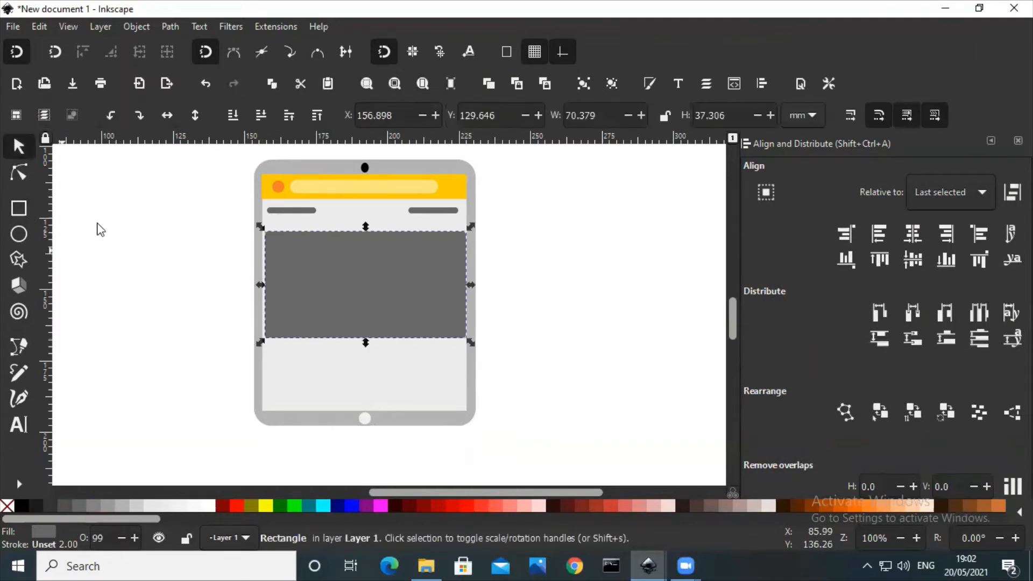
click(18, 208)
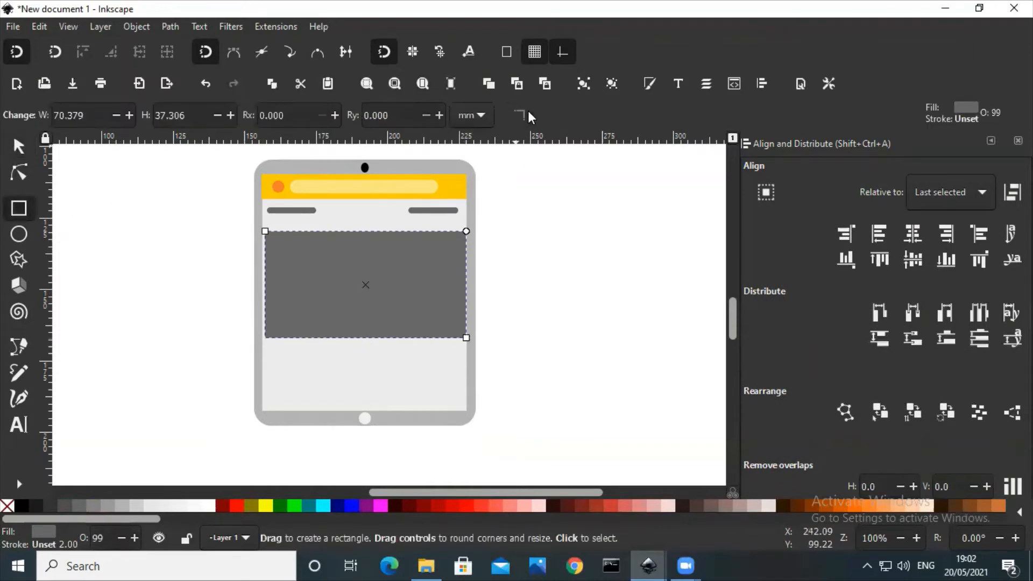
click(18, 146)
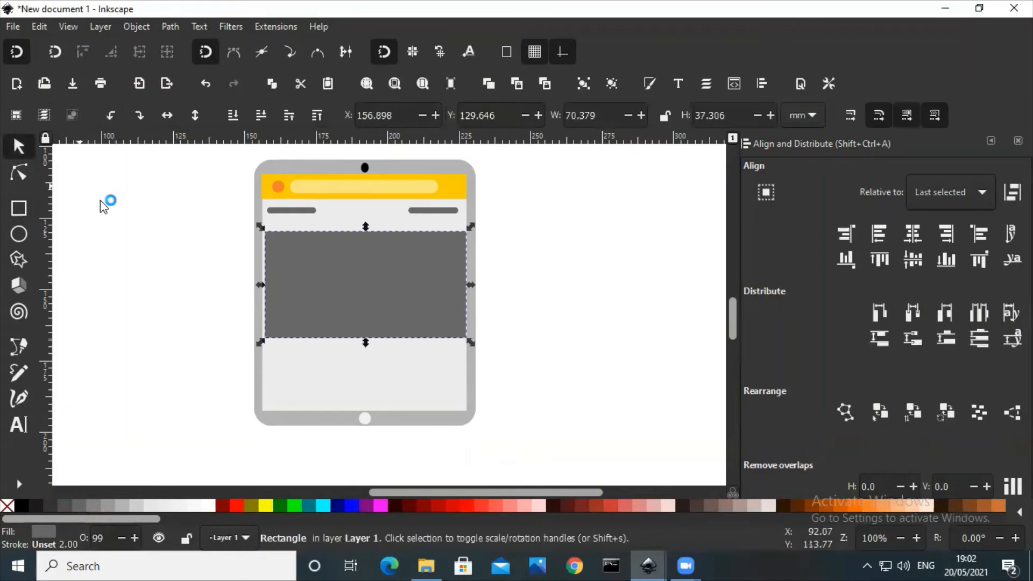
Move the large dark grey rectangle up about 3.2 mm and extend its lower edge to a height of about 40.5 mm.
drag(366, 247, 366, 240)
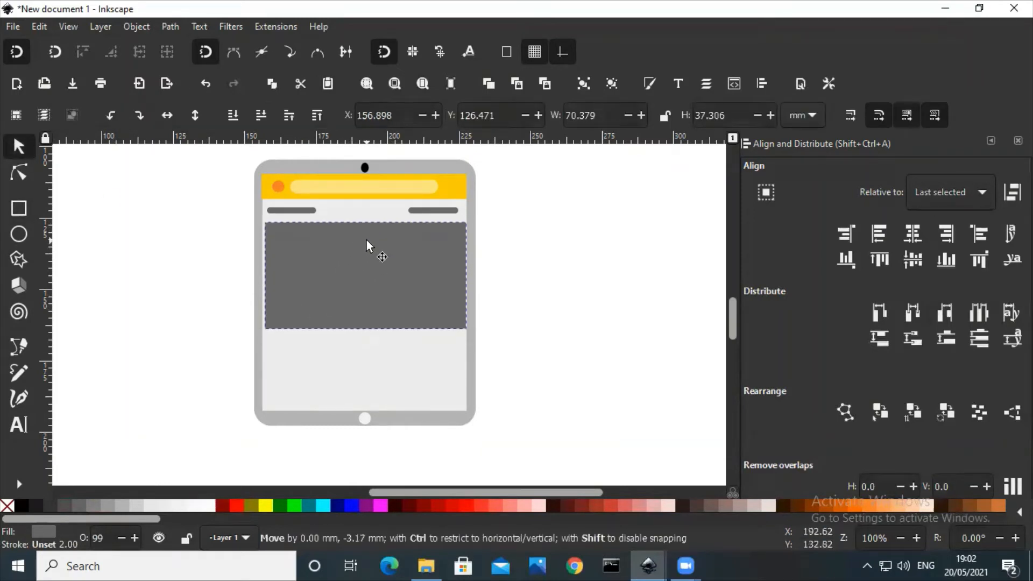
drag(364, 332, 365, 341)
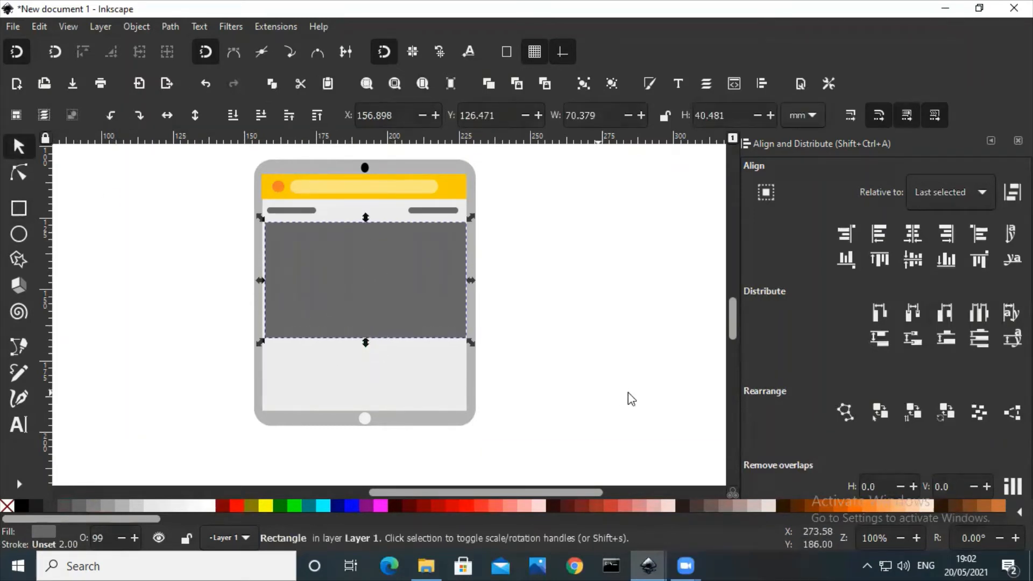
Widen the large dark grey rectangle to about 72.5 mm by extending its left and right edges.
click(627, 396)
click(279, 284)
drag(265, 276, 261, 276)
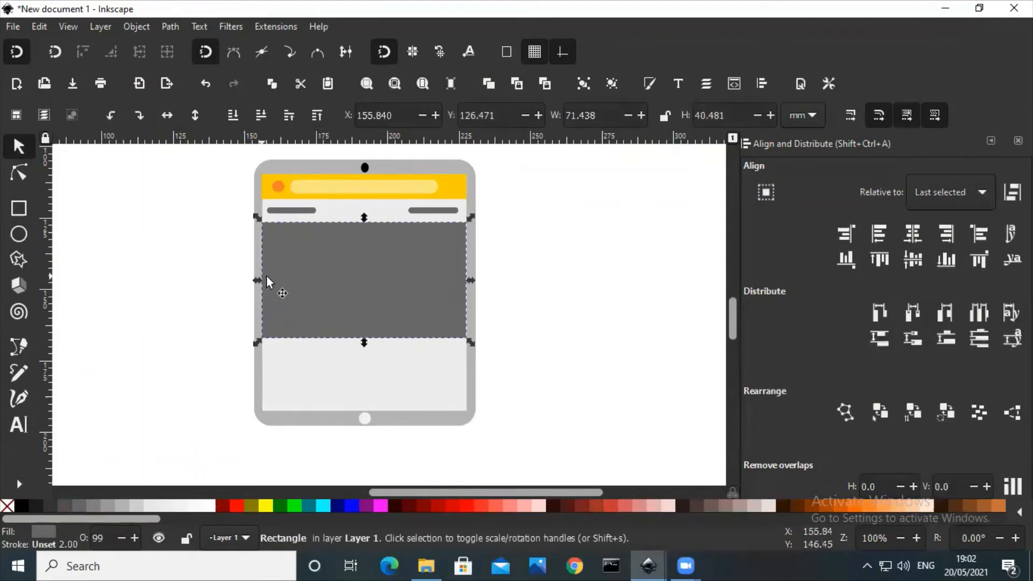
click(554, 292)
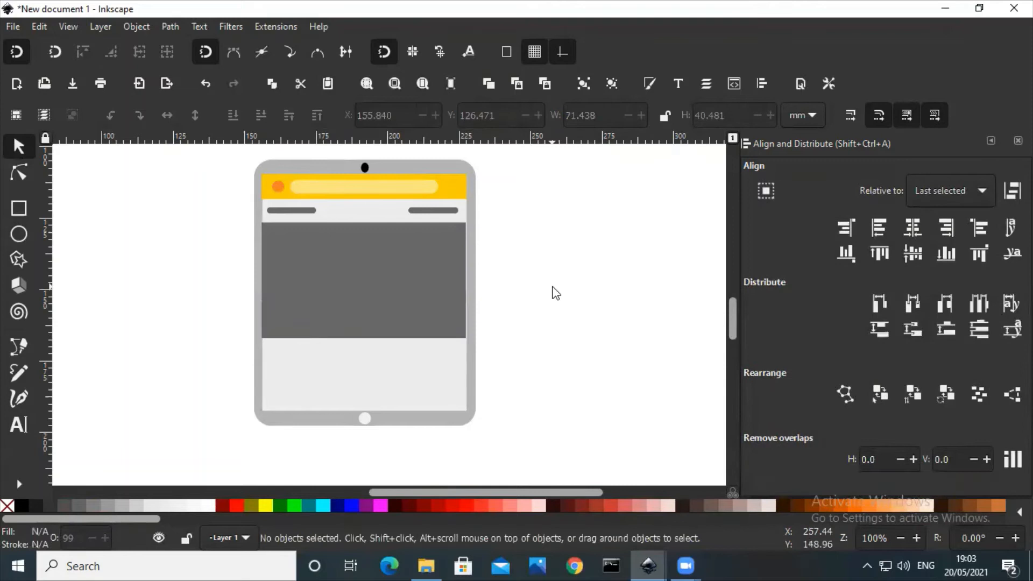
click(404, 279)
drag(466, 280, 476, 285)
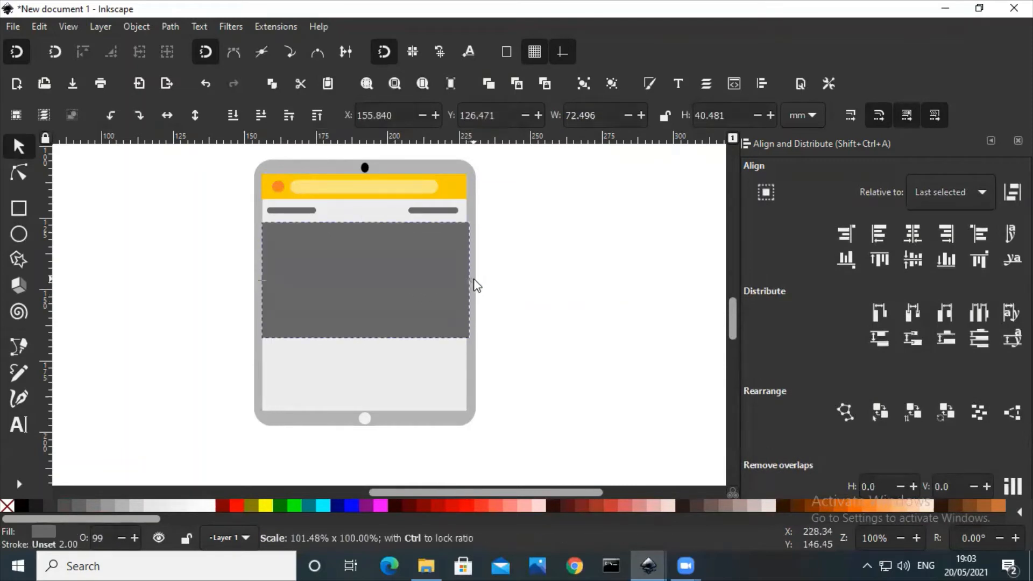
right_click(415, 291)
click(710, 353)
drag(406, 308, 396, 306)
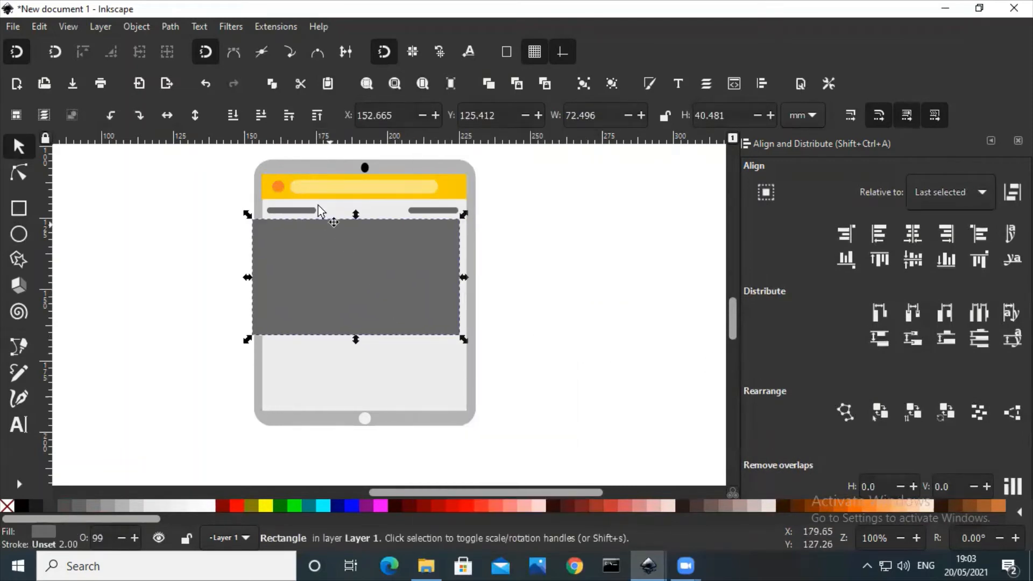
key(ctrl+z)
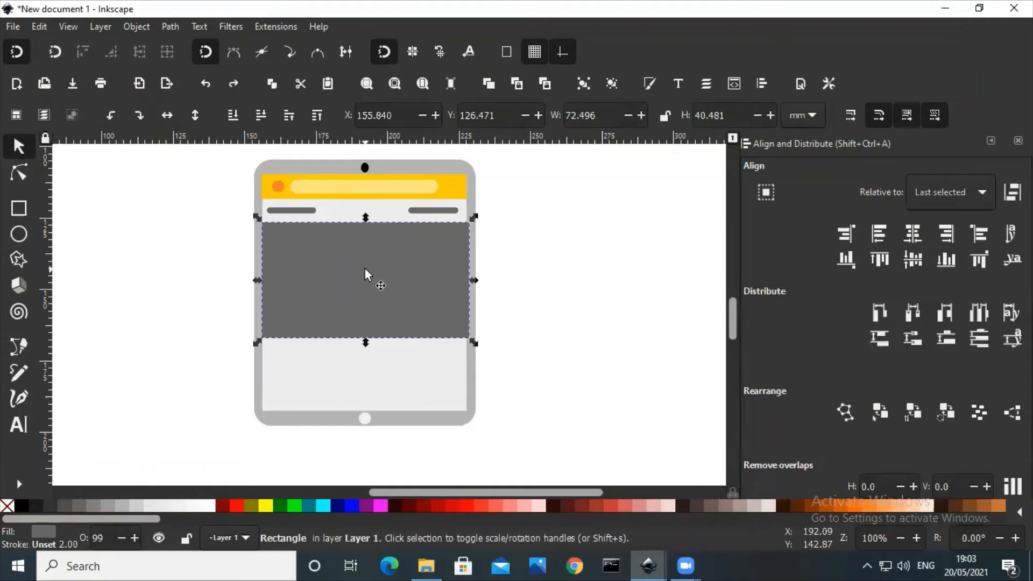
click(260, 115)
key(ctrl+z)
Move the large dark grey rectangle down about 0.8 mm and pull its right edge in to a width of about 71.4 mm.
drag(356, 263, 364, 265)
click(487, 294)
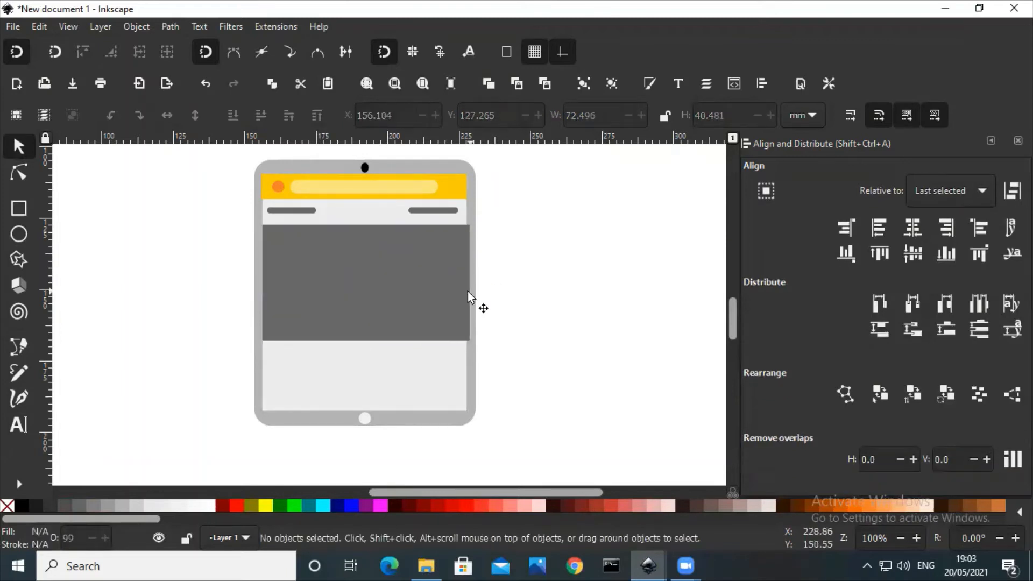
click(437, 318)
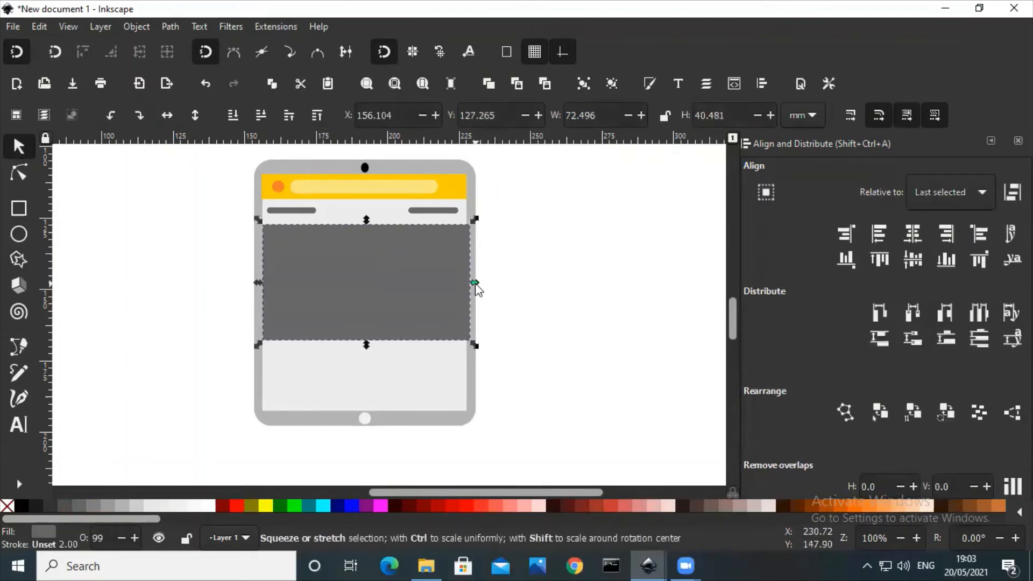
drag(473, 283, 473, 286)
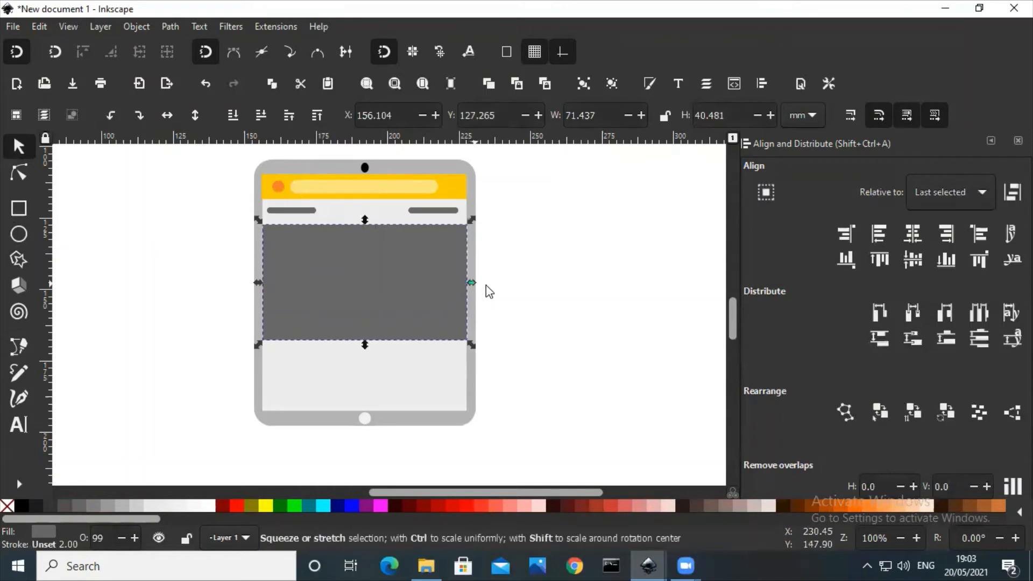
click(499, 295)
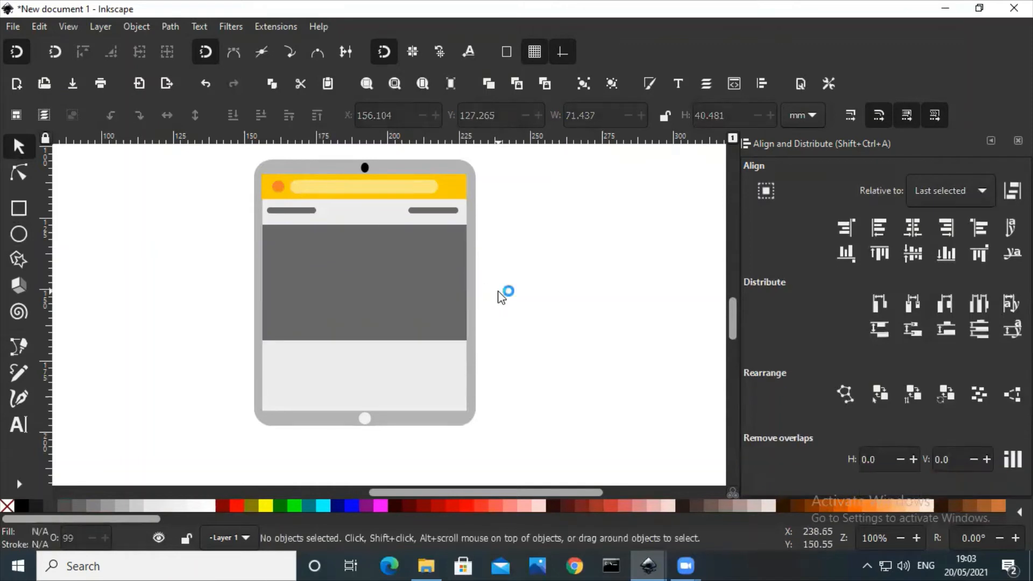
click(399, 329)
click(675, 324)
Draw a light grey circle about 23.3 mm across and move it near the middle of the large dark grey rectangle.
click(18, 235)
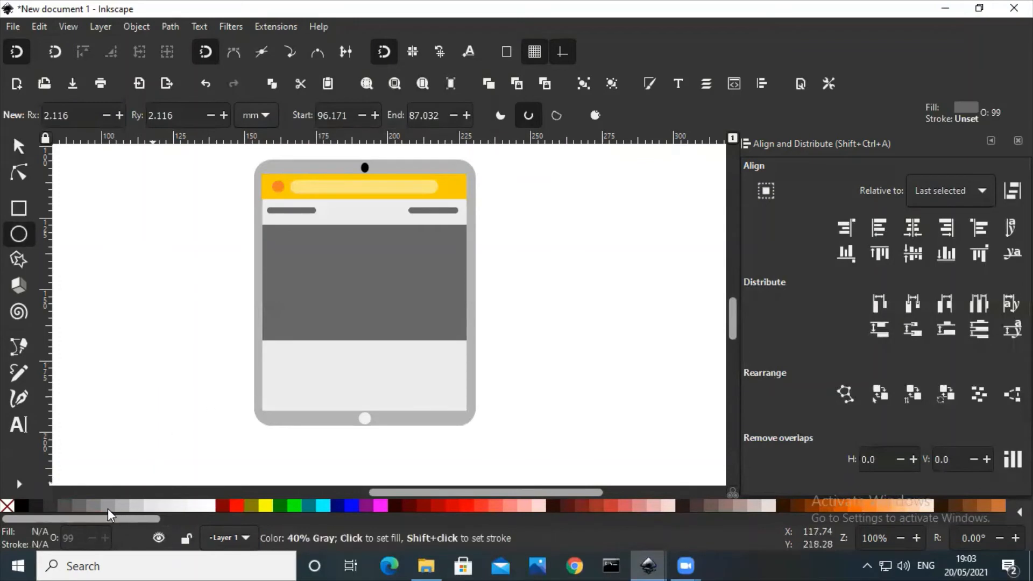
click(137, 502)
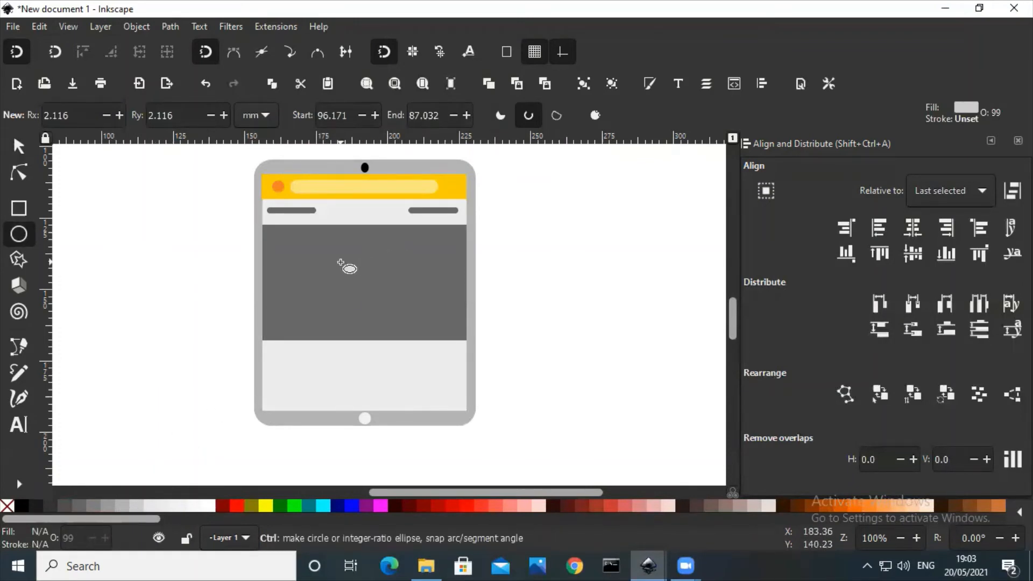
drag(332, 263, 370, 297)
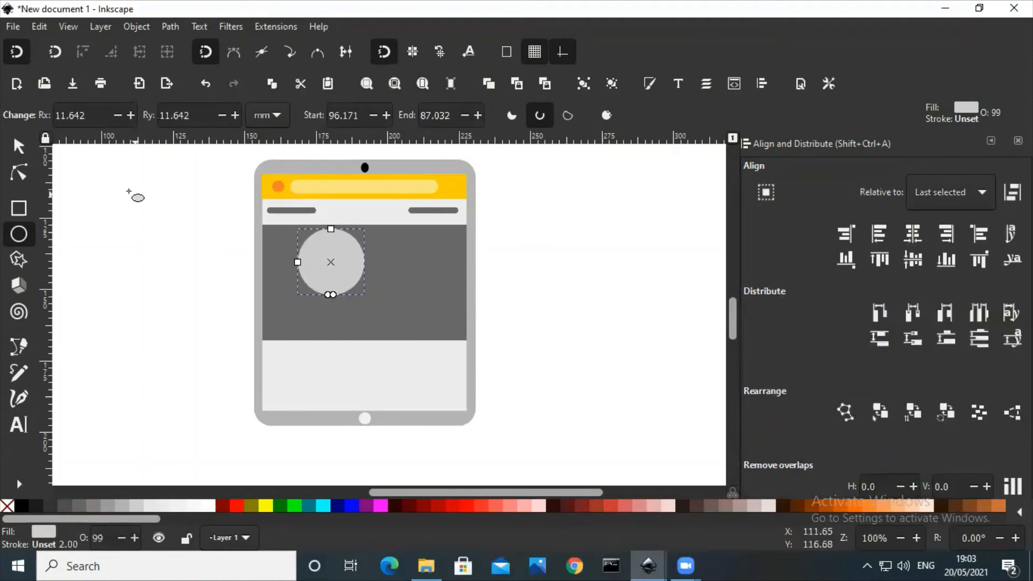
click(18, 146)
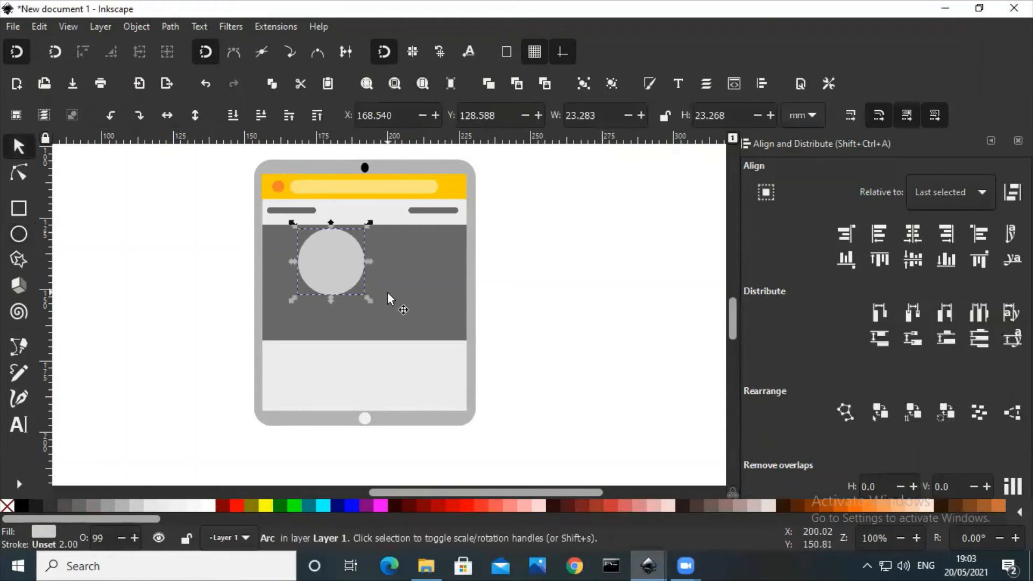
drag(334, 269, 361, 285)
click(362, 288)
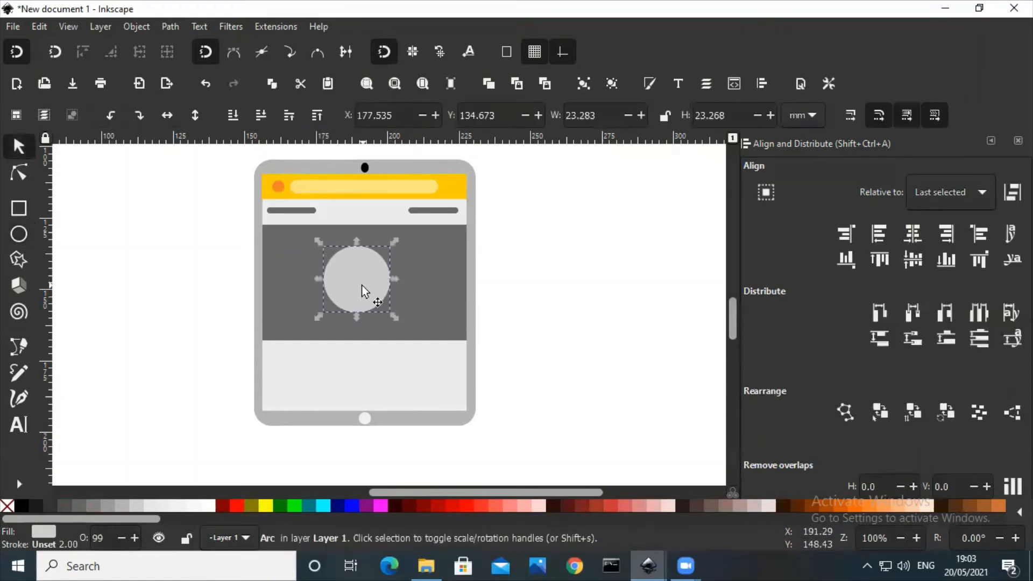
click(150, 315)
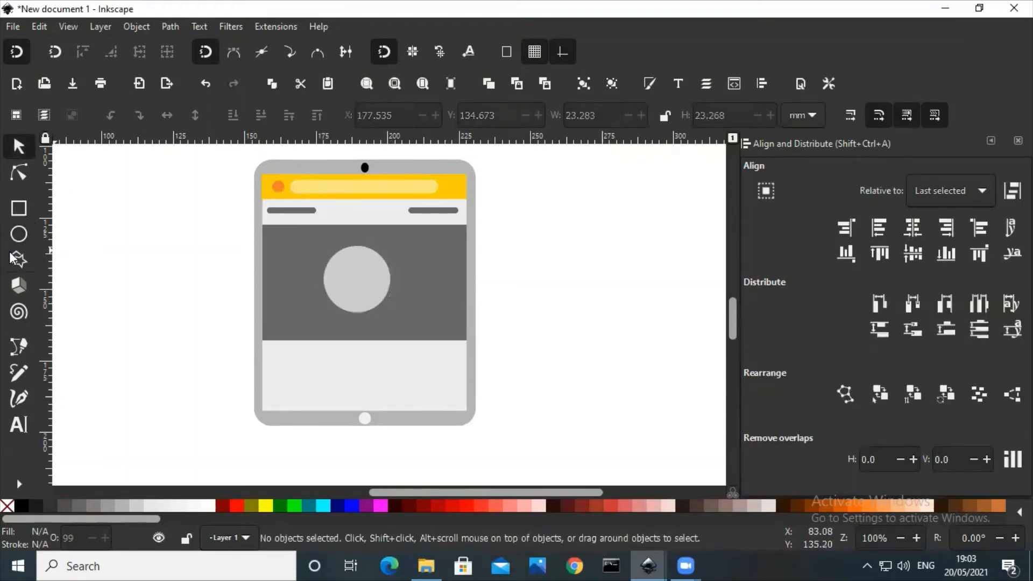
Draw a white right-pointing triangle about 10.9 by 12.4 mm with the polygon tool and place it on the light grey circle.
click(12, 258)
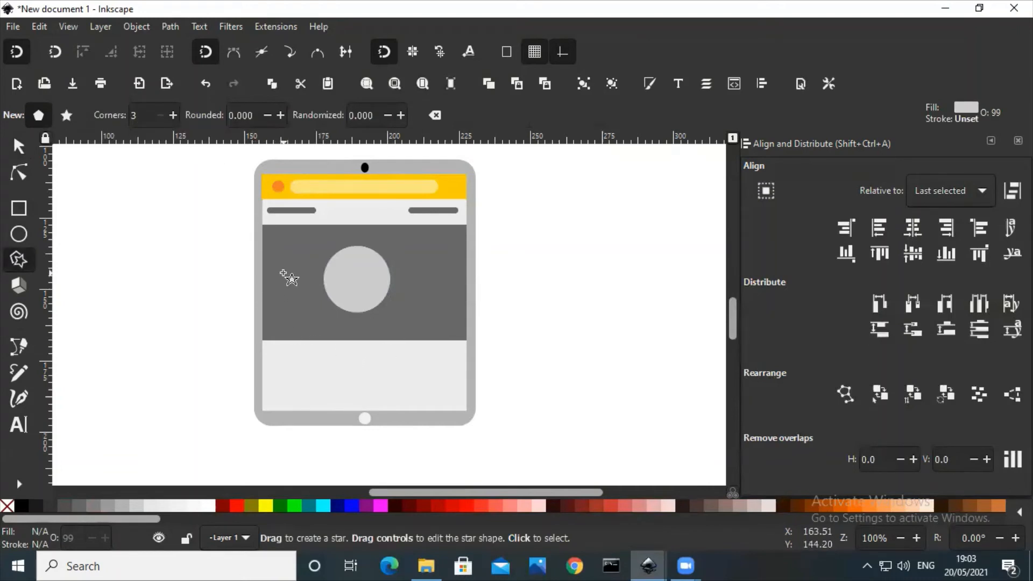
mouse_move(283, 272)
mouse_down()
mouse_move(301, 295)
mouse_move(304, 274)
mouse_move(296, 276)
mouse_up()
click(210, 507)
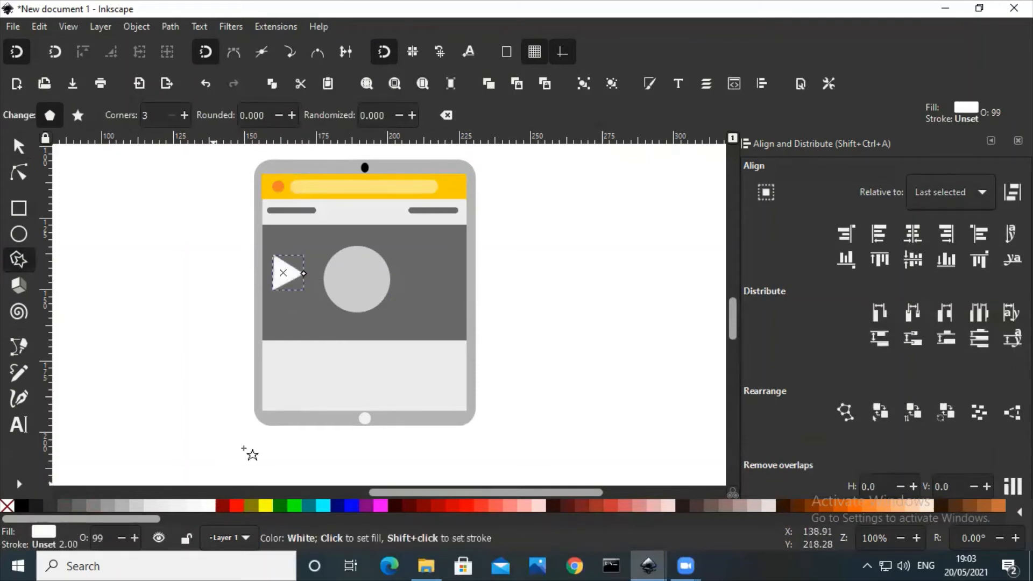
click(18, 144)
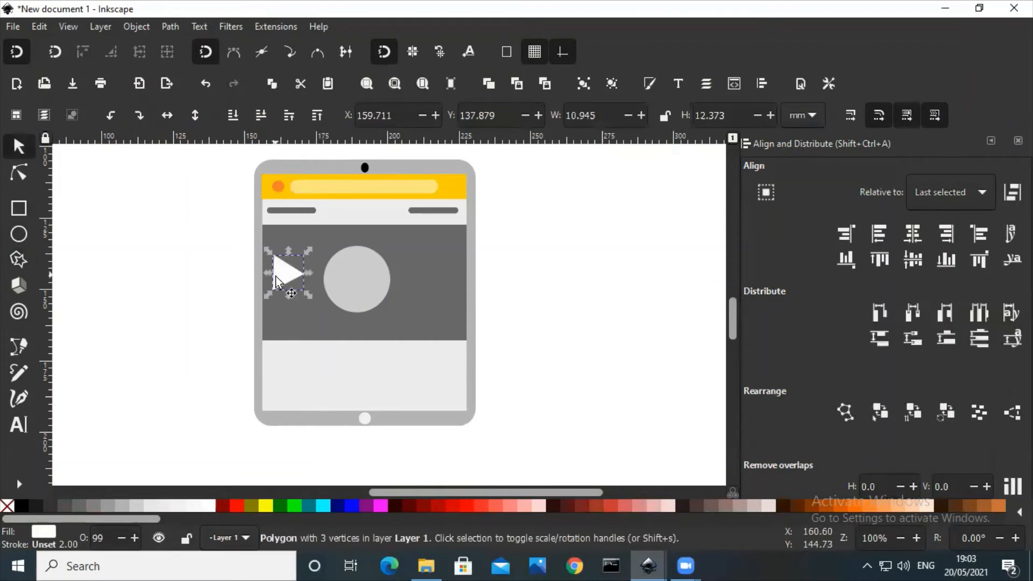
drag(275, 276, 356, 290)
click(534, 299)
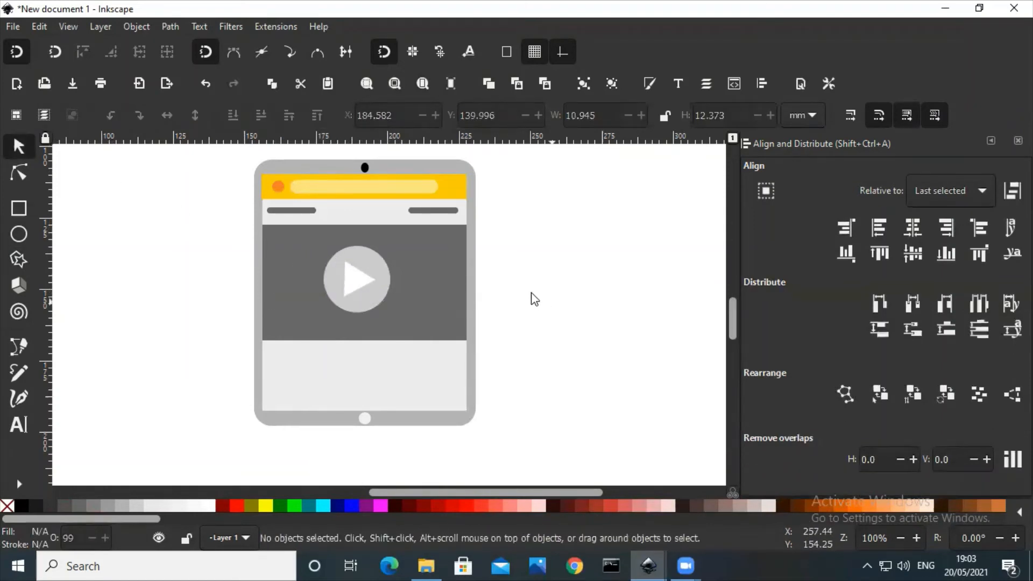
Fill the circle behind the white triangle with the header's amber using the Dropper.
click(362, 281)
click(380, 281)
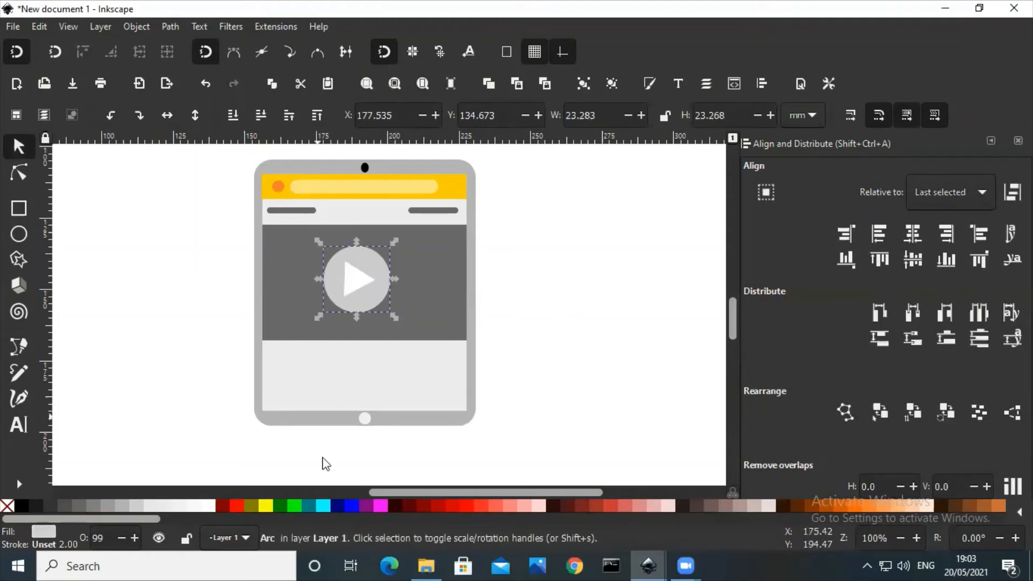
click(19, 484)
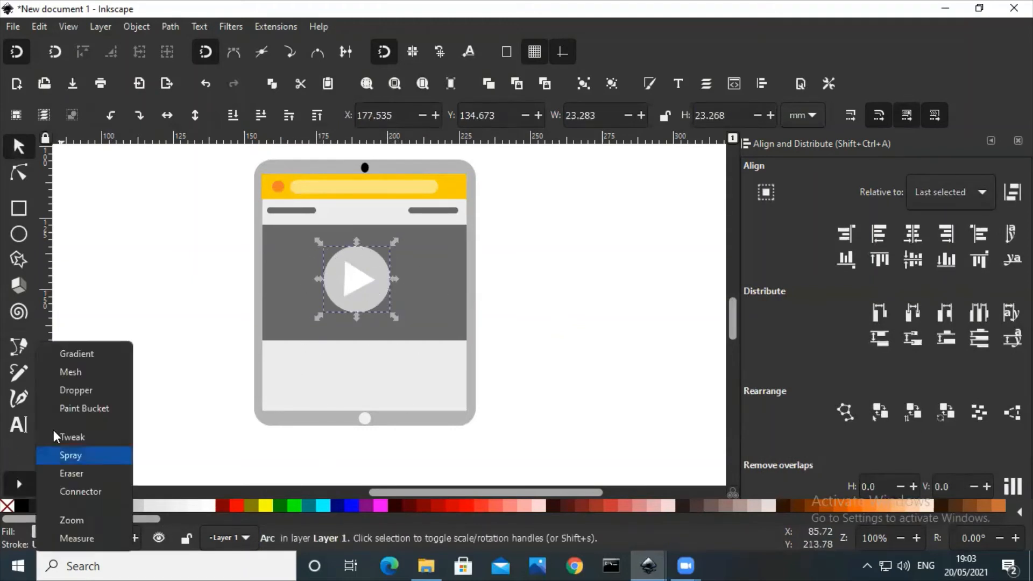
click(76, 389)
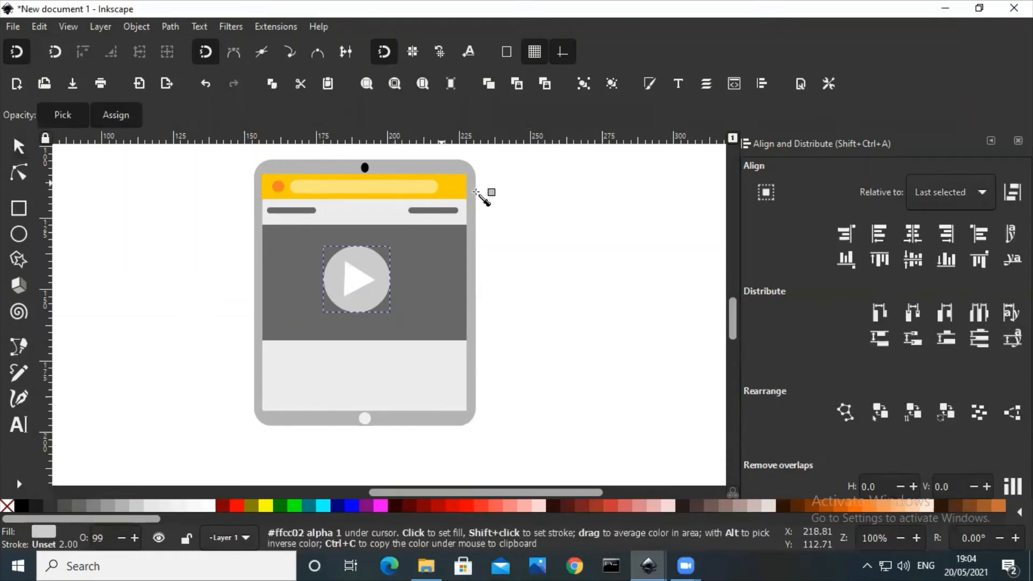
click(461, 184)
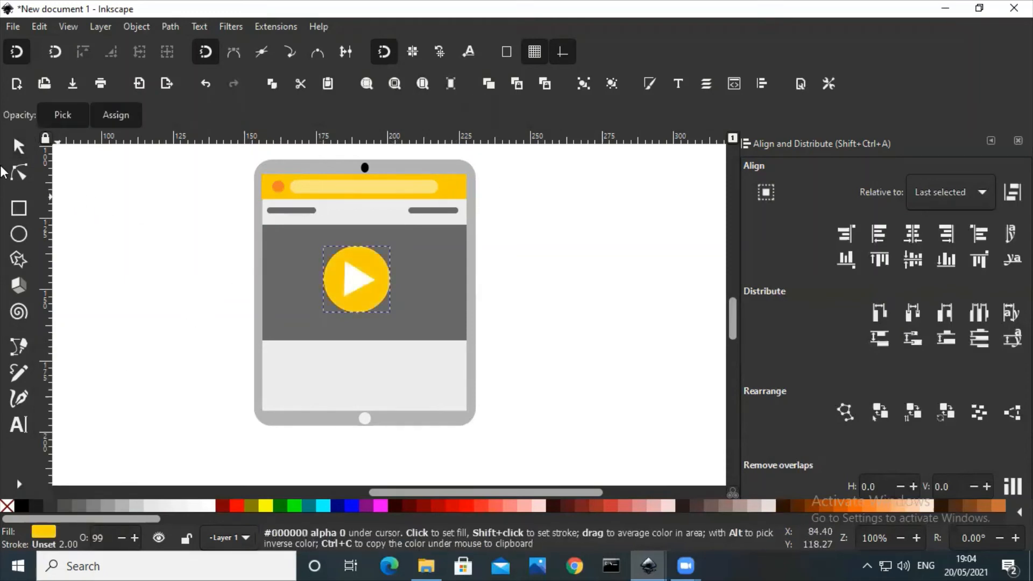
click(21, 150)
click(532, 327)
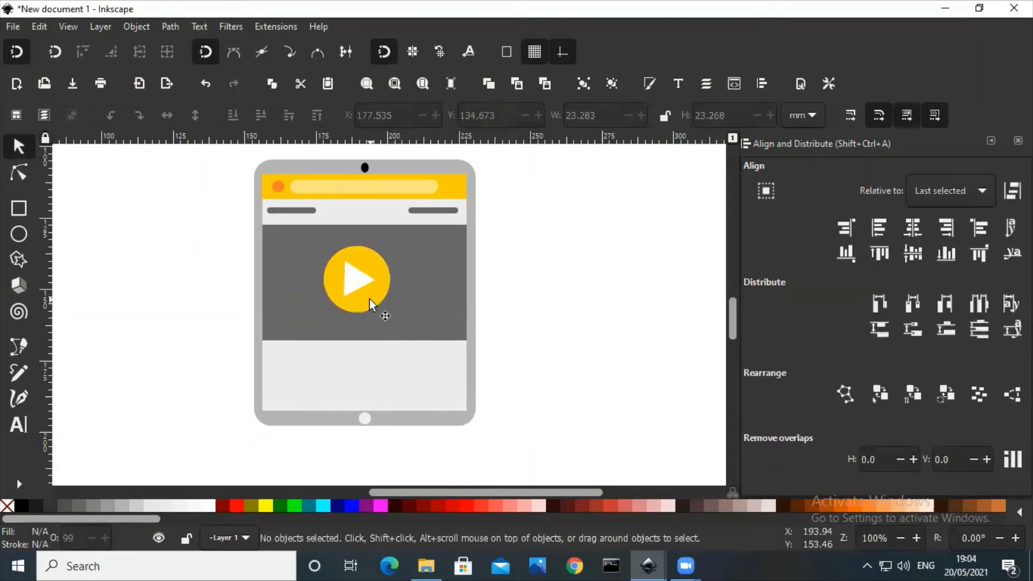
Group the amber circle with the white triangle and centre the group horizontally and vertically on the large dark grey rectangle.
click(369, 299)
shift+click(375, 293)
key(ctrl+g)
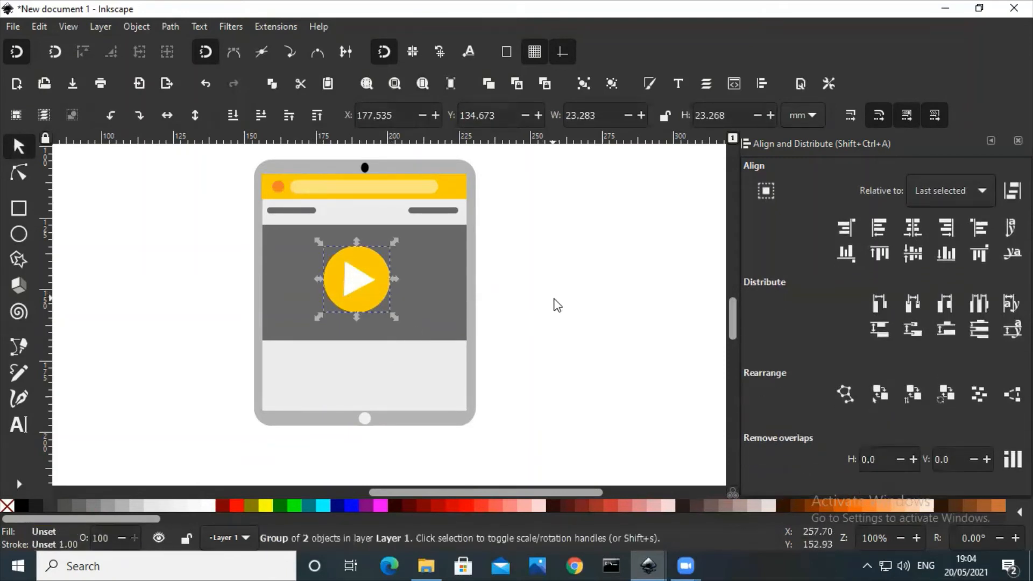
shift+click(425, 283)
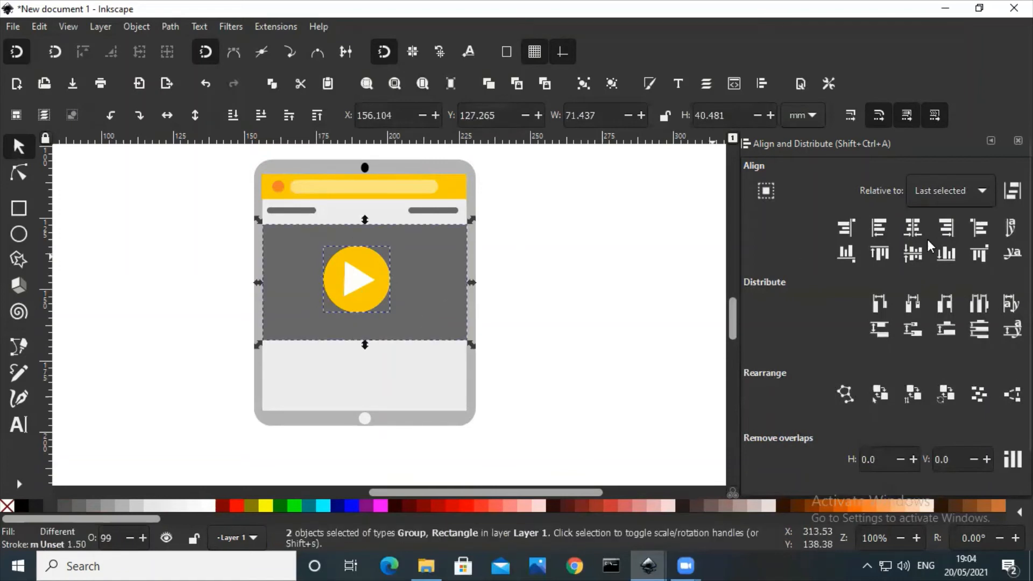
click(912, 228)
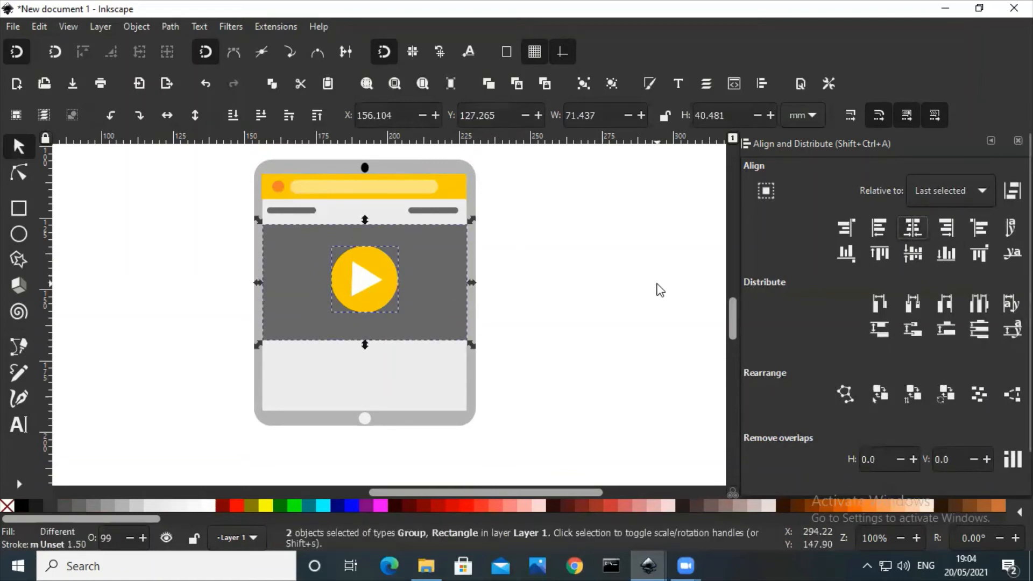
click(913, 252)
click(651, 326)
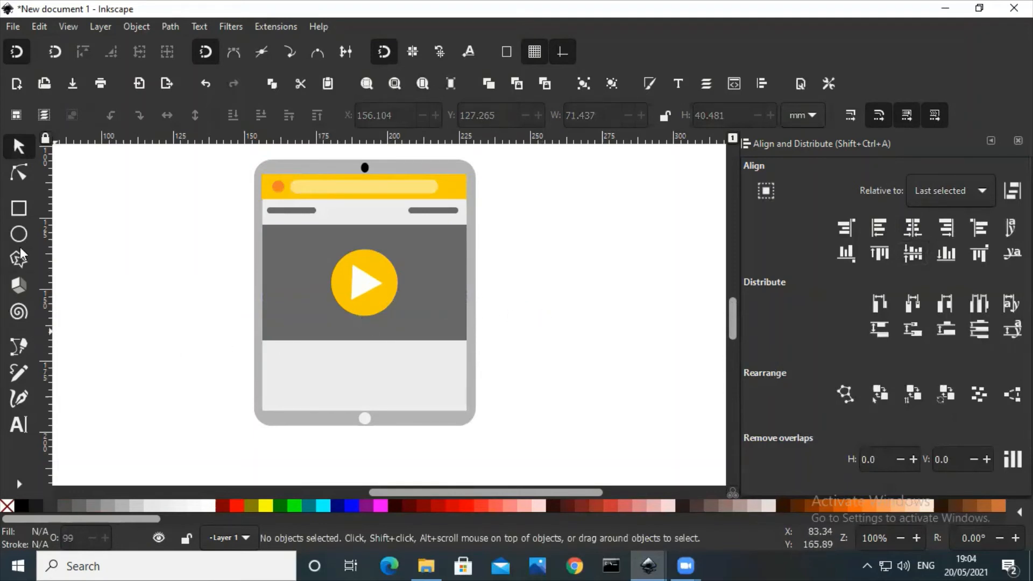
Draw a thin amber bar about 65.4 by 1.3 mm near the lower edge of the large dark grey rectangle.
click(21, 209)
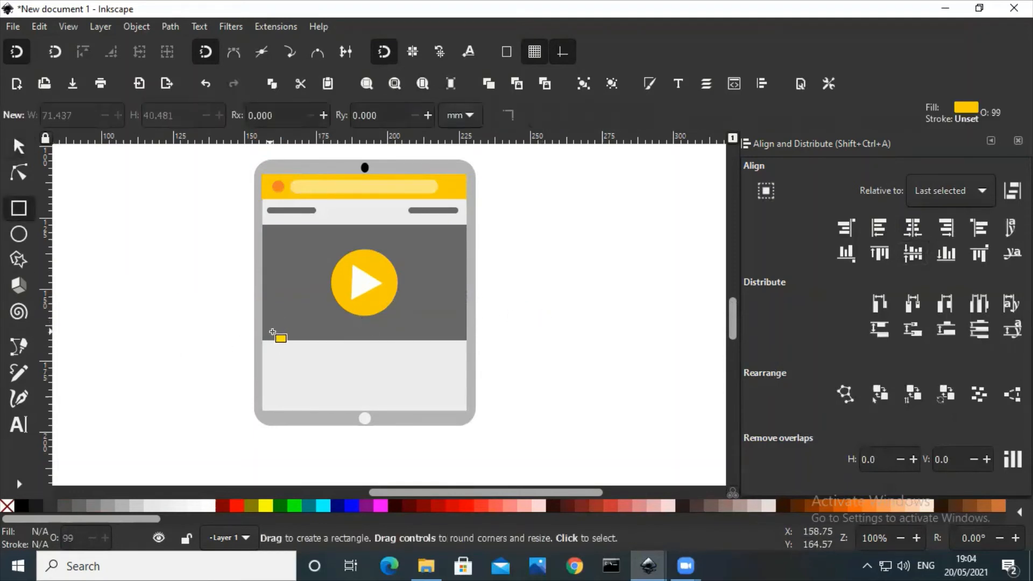
drag(272, 330, 457, 333)
click(19, 145)
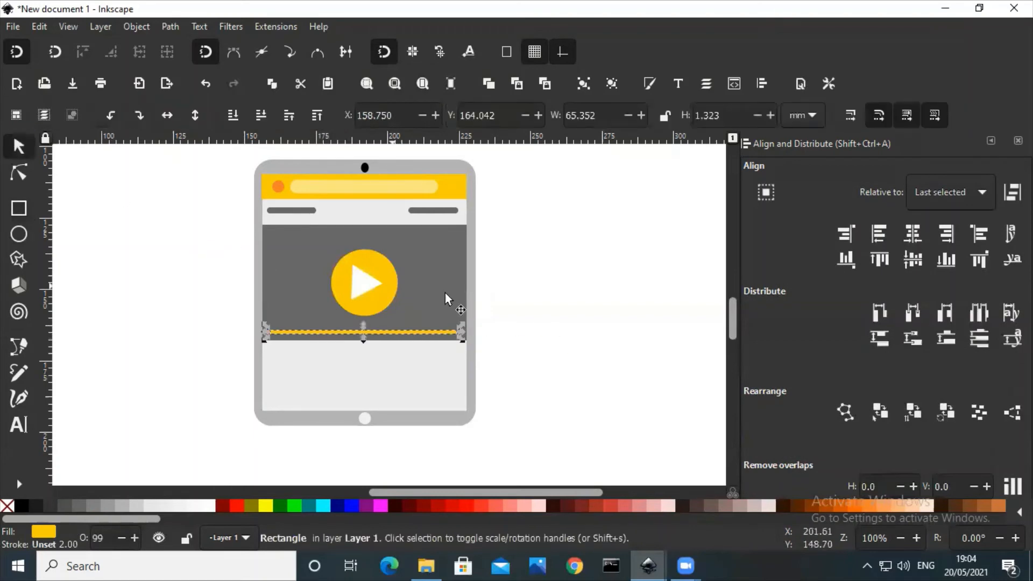
click(554, 314)
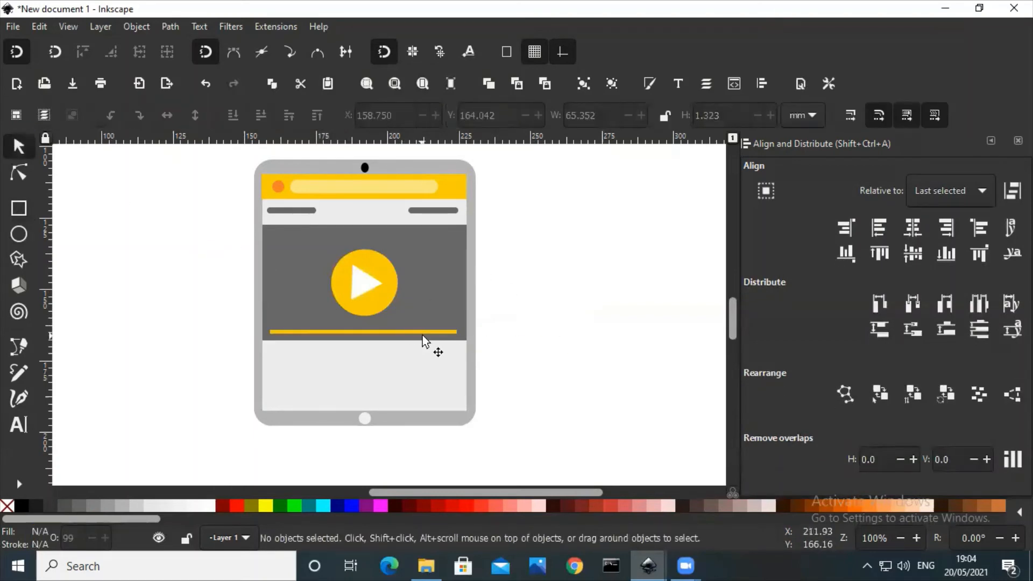
Recolour the thin bar below the play symbol with the header bar's pale yellow using the Dropper.
click(418, 330)
click(19, 484)
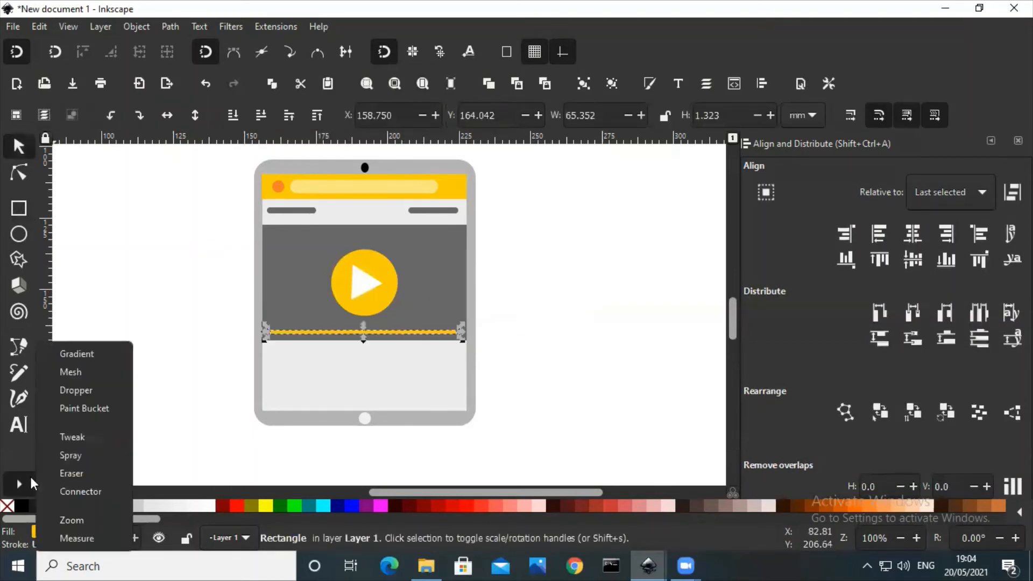
click(75, 391)
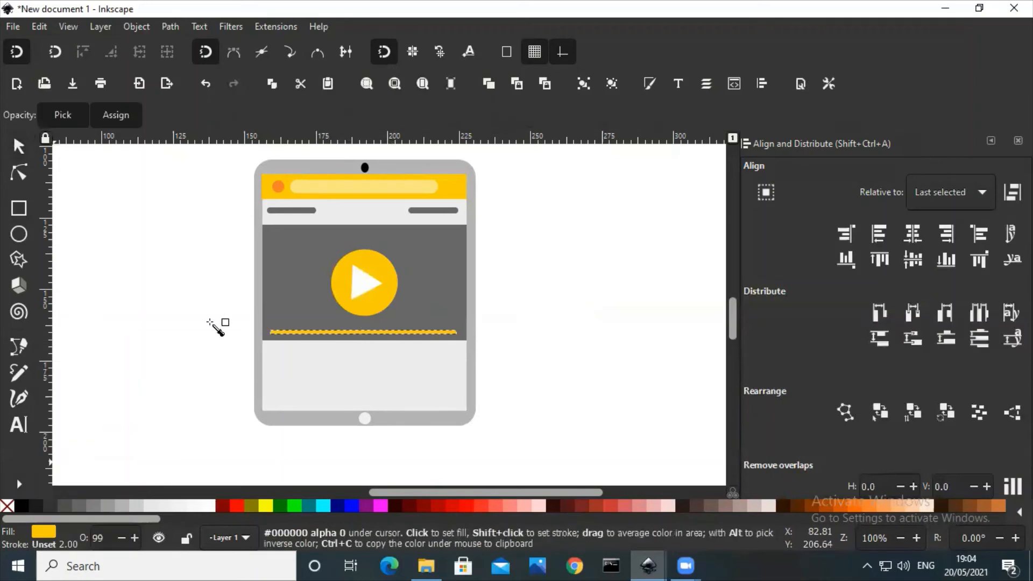
click(346, 186)
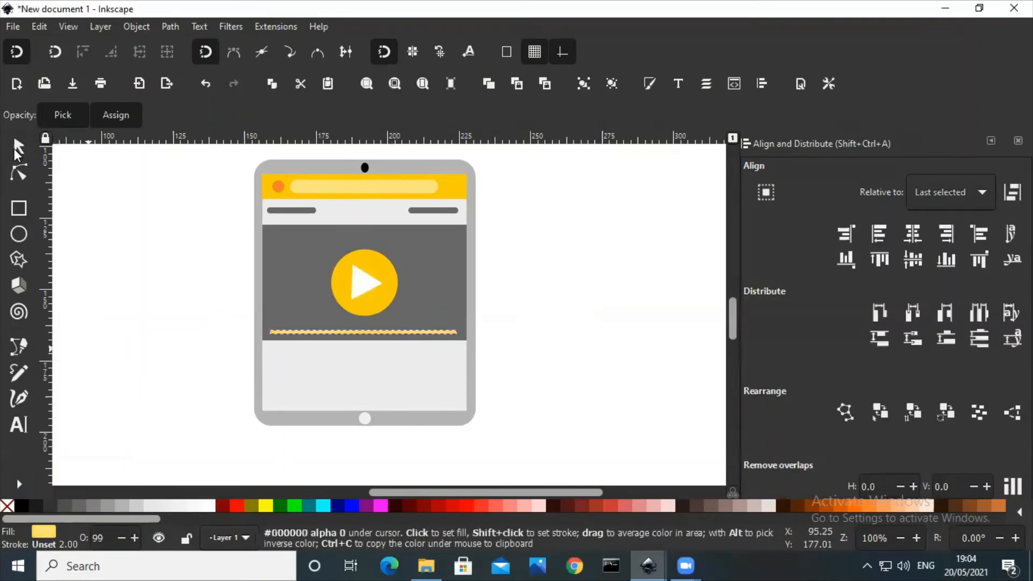
click(18, 154)
click(579, 319)
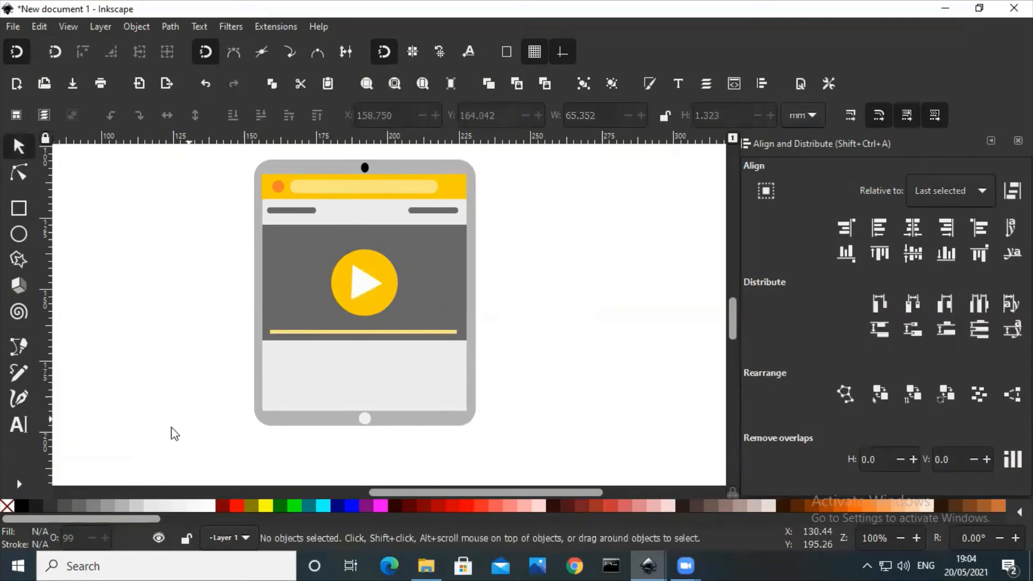
Draw a small circle on the dark grey rectangle beside the play symbol and enlarge it to about 4.2 mm across.
click(18, 234)
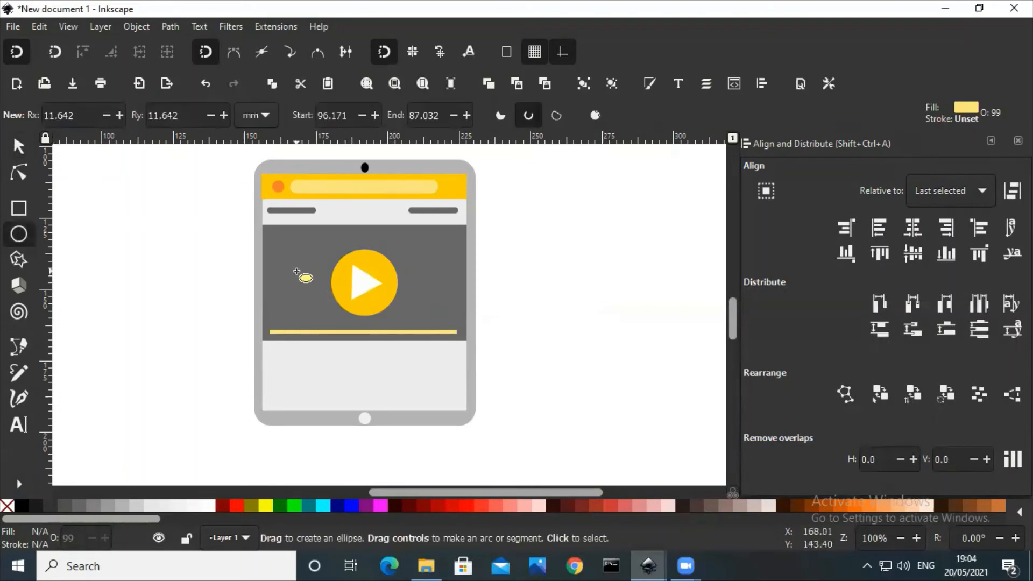
key(ctrl)
mouse_move(279, 265)
mouse_down()
mouse_move(294, 282)
mouse_move(285, 271)
mouse_up()
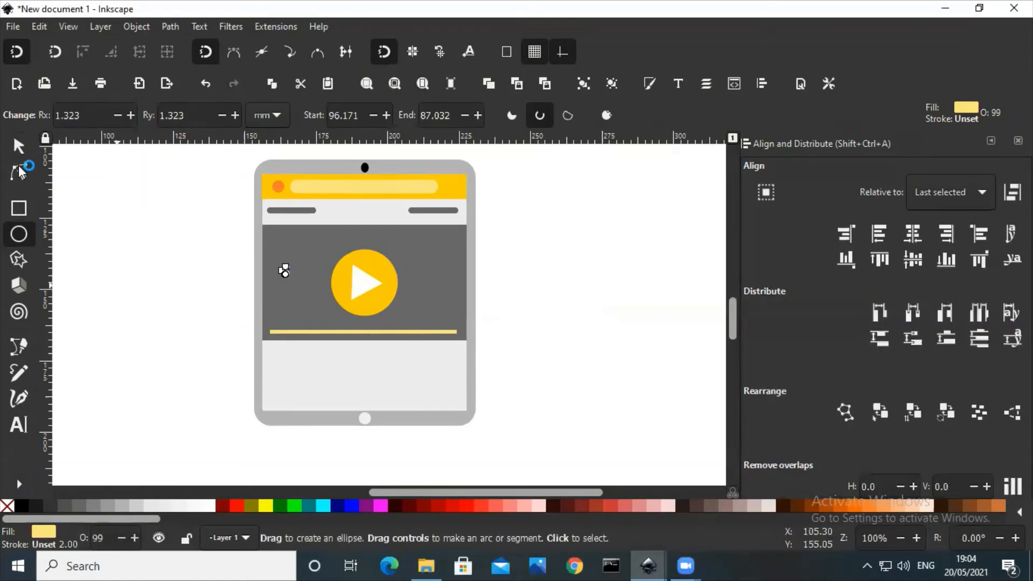
key(s)
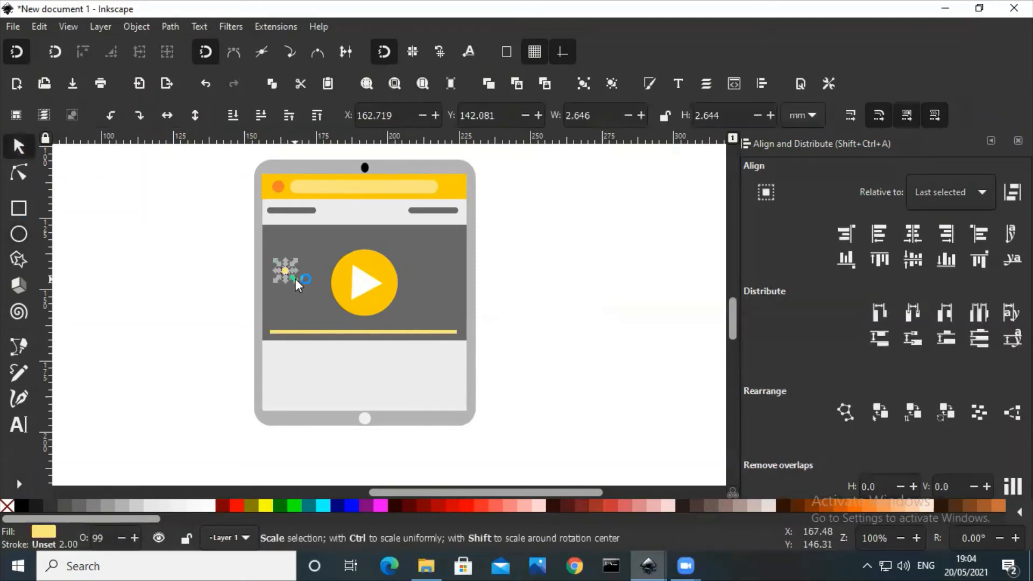
drag(295, 279, 299, 282)
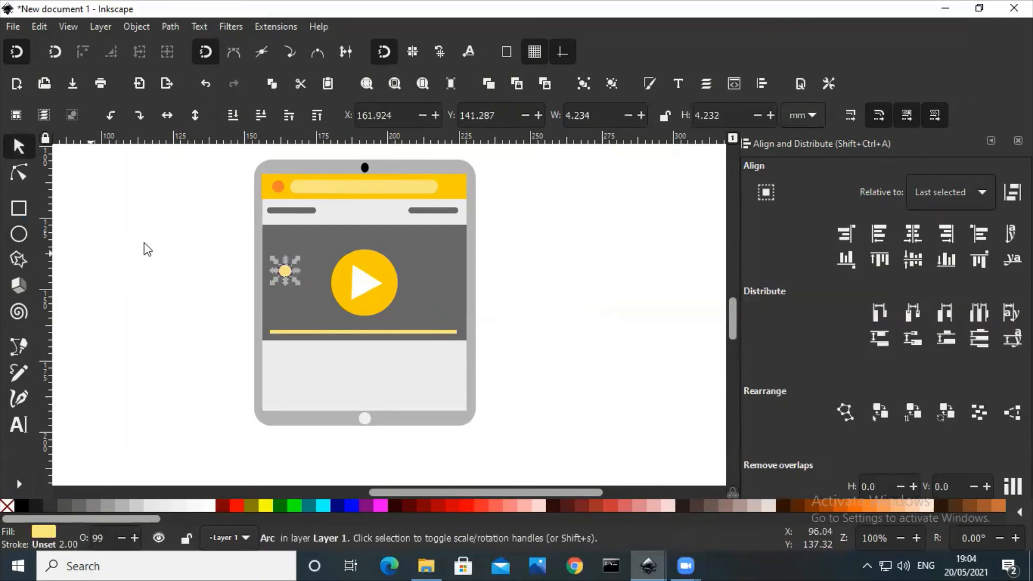
Fill the small circle with the header's amber using the Dropper.
click(21, 484)
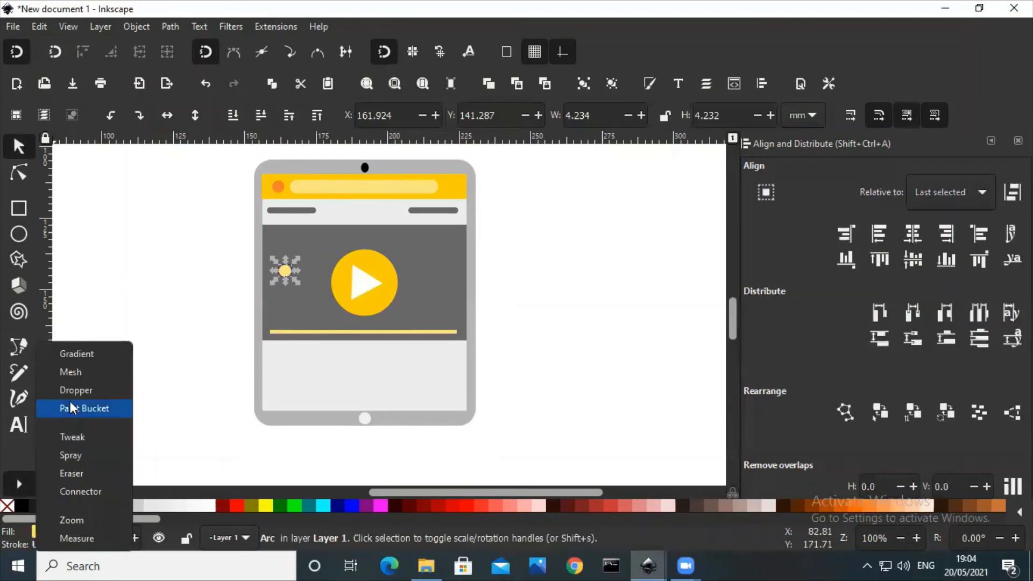
click(76, 388)
click(453, 186)
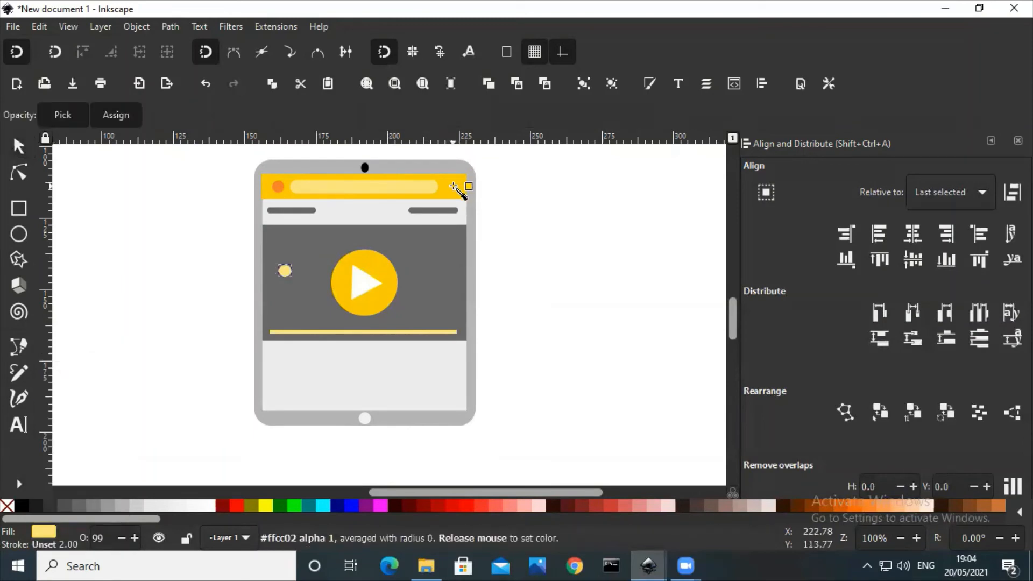
key(s)
click(576, 396)
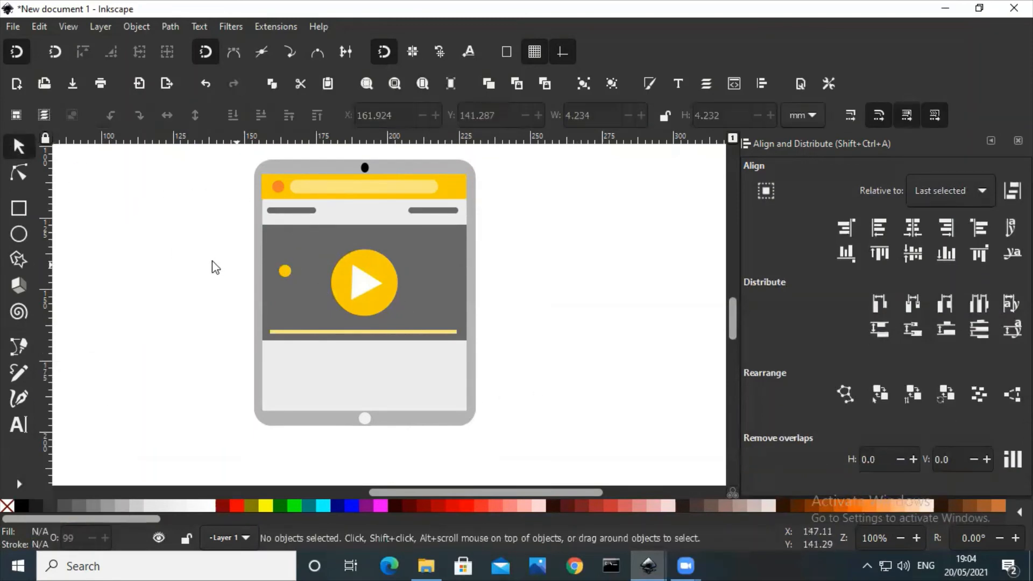
Place the small amber circle on the left part of the progress bar and centre the two on a common horizontal axis.
click(282, 275)
drag(285, 274, 311, 340)
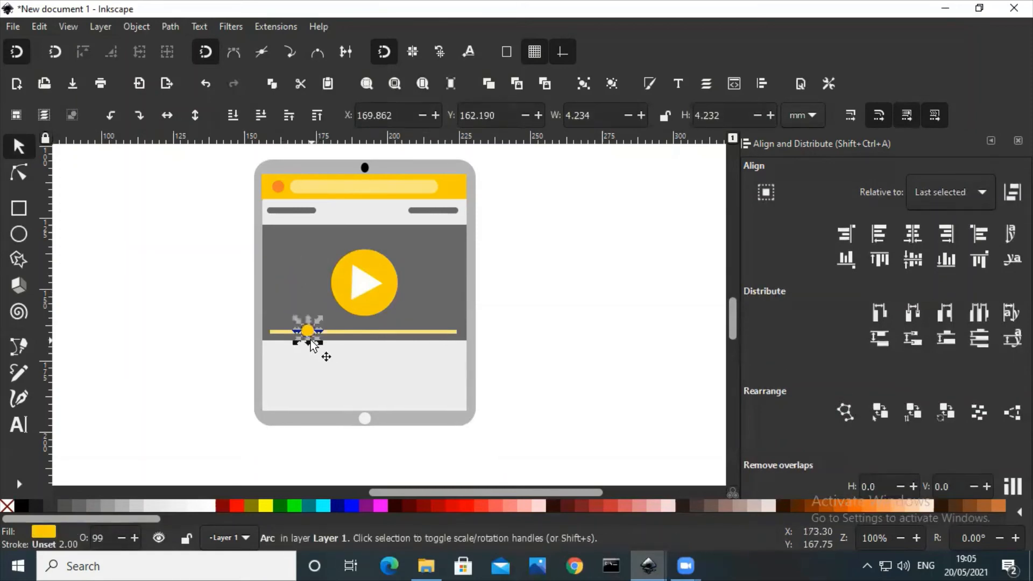
shift+click(344, 333)
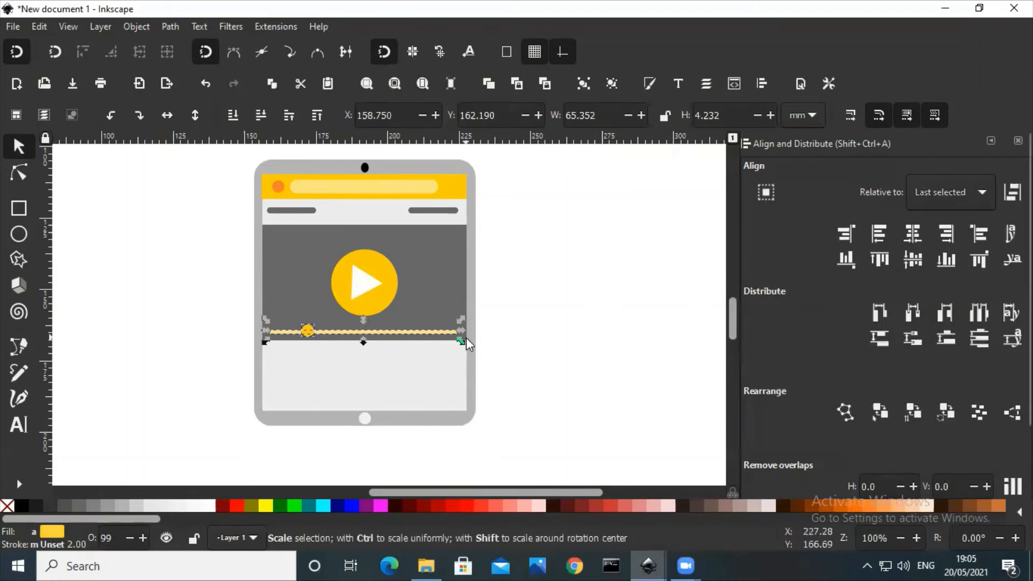
click(918, 259)
click(619, 335)
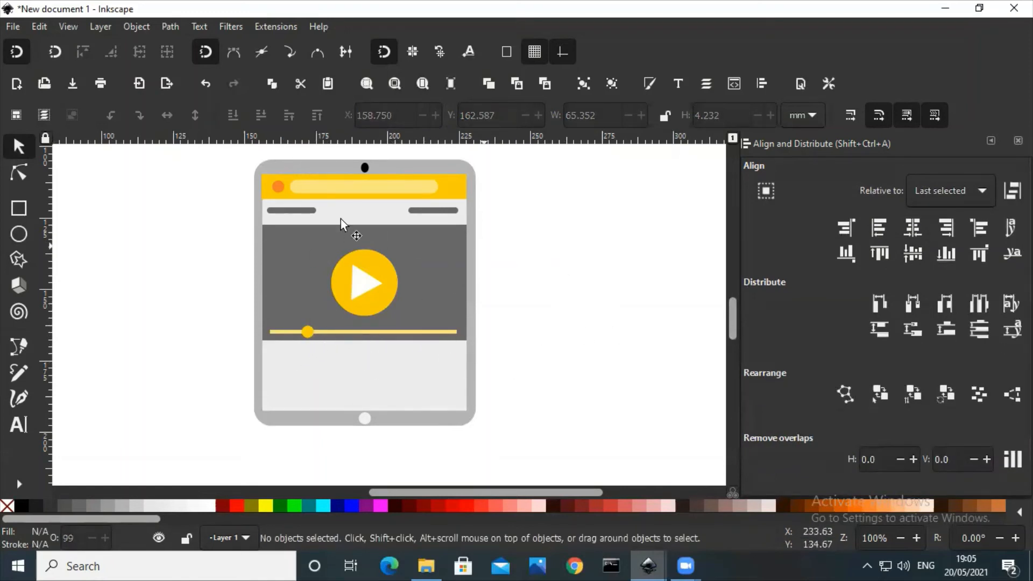
Draw an amber rectangle in the right part of the area below the video player and scale it to about 15.7 by 9.7 mm.
click(19, 208)
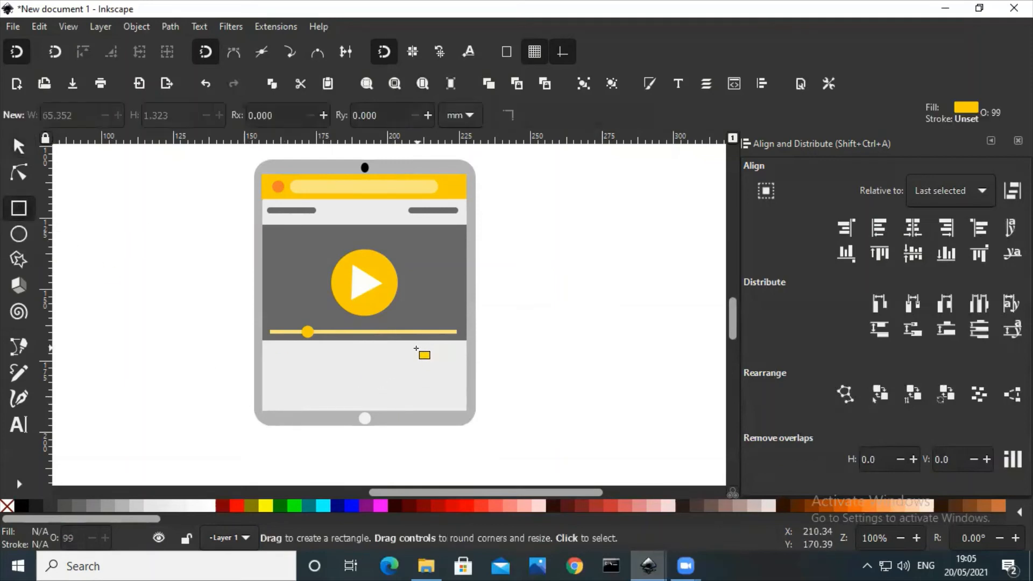
key(ctrl)
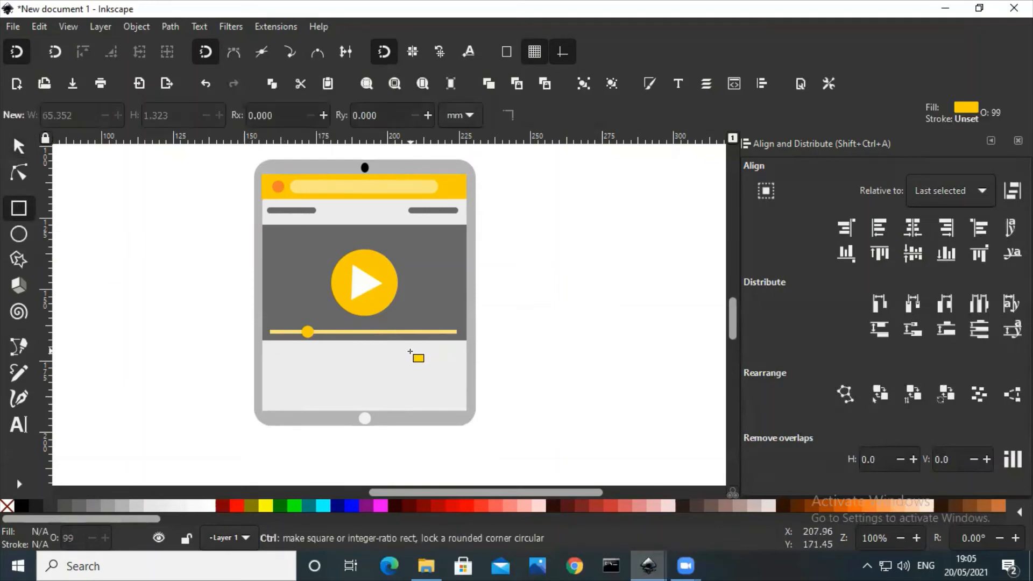
mouse_move(409, 351)
mouse_down()
mouse_move(433, 368)
mouse_move(405, 371)
mouse_up()
click(18, 146)
click(550, 368)
click(399, 376)
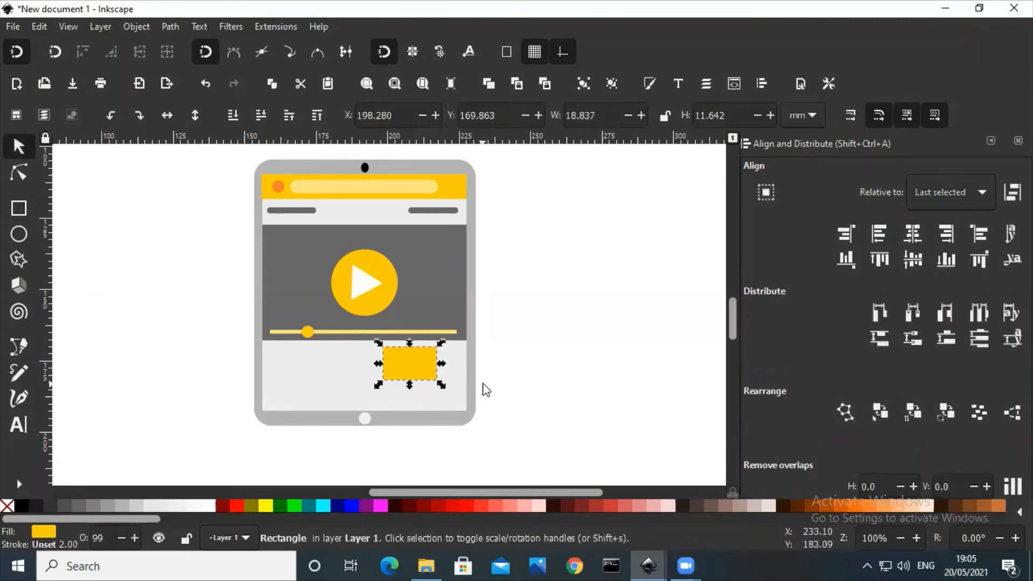
drag(441, 385, 437, 386)
click(518, 356)
Duplicate the amber rectangle and stack the two copies with a small gap below the video player.
click(405, 369)
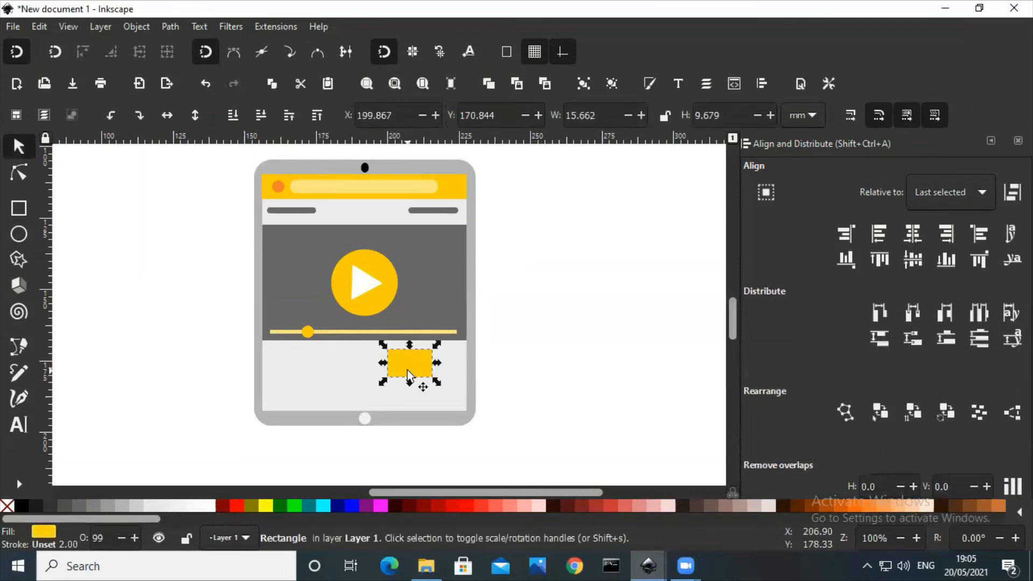
drag(405, 369, 406, 411)
click(413, 369)
drag(408, 366, 410, 357)
click(409, 397)
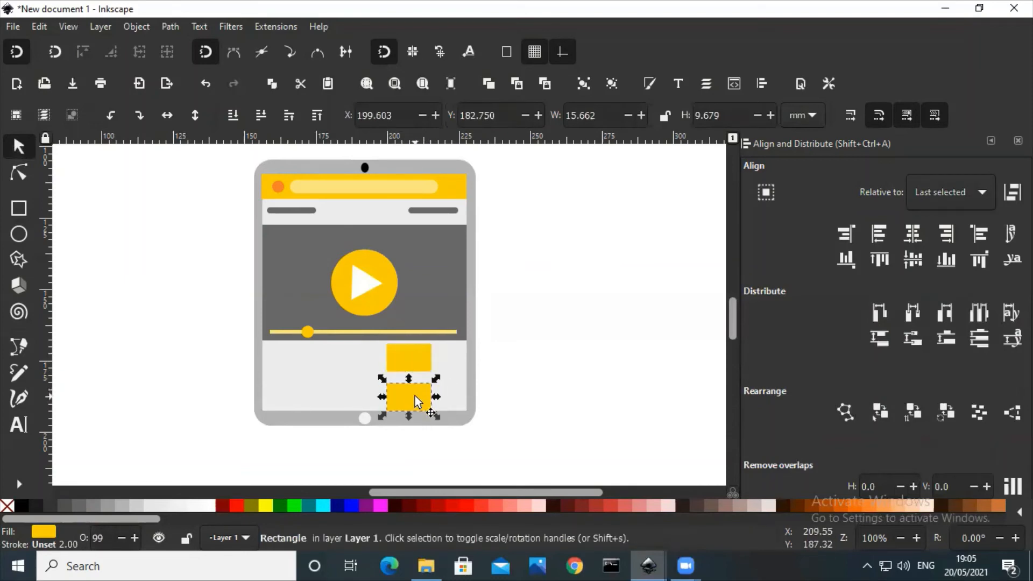
drag(410, 396, 418, 388)
click(550, 355)
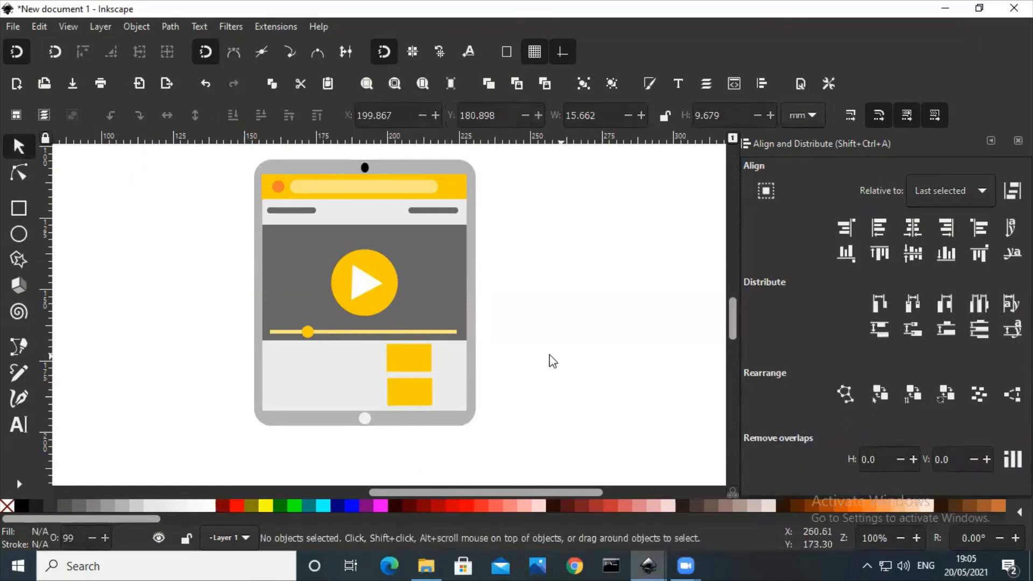
Draw a thin amber bar and fit it to the right of the upper amber rectangle at about 10.8 by 1.1 mm.
click(19, 208)
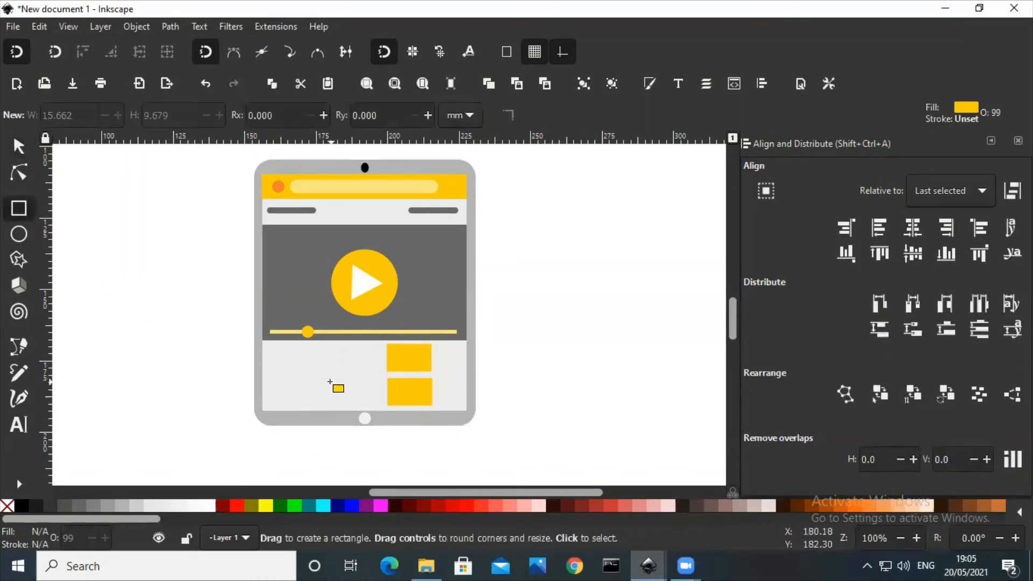
drag(313, 370, 355, 373)
key(s)
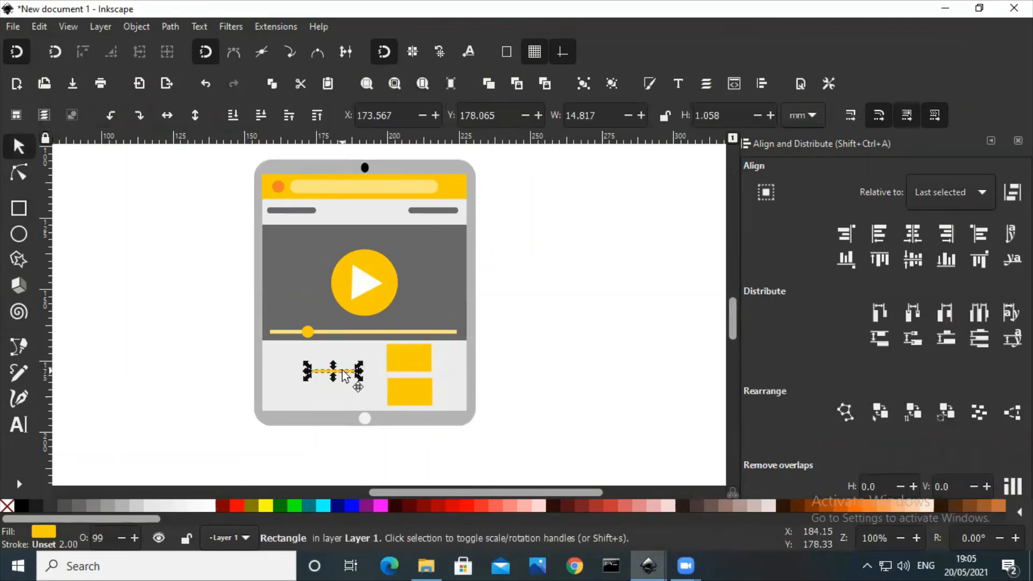
drag(342, 370, 469, 359)
click(487, 365)
Centre the thin amber bar and the upper amber rectangle on a common horizontal axis.
click(448, 359)
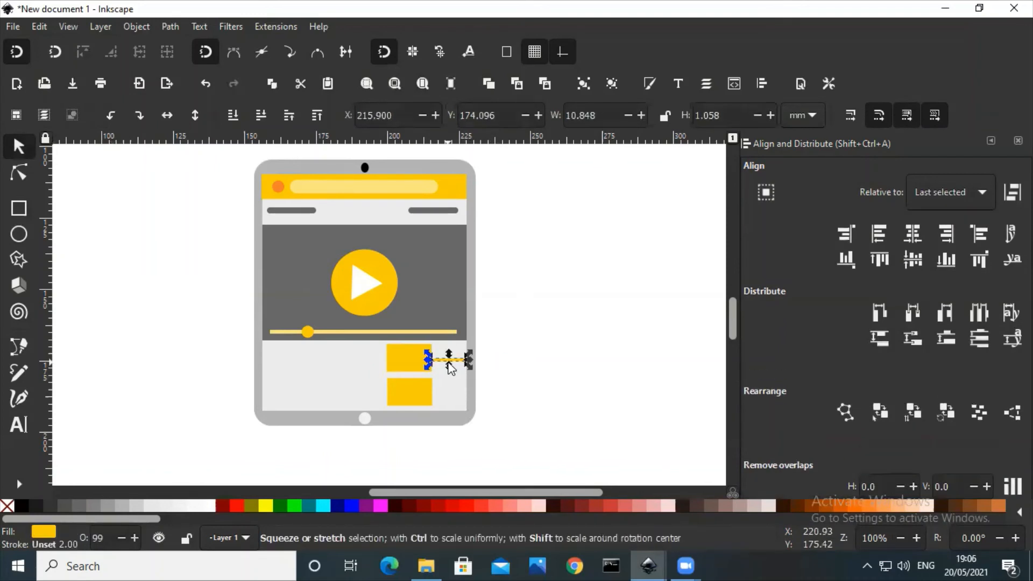
shift+click(396, 356)
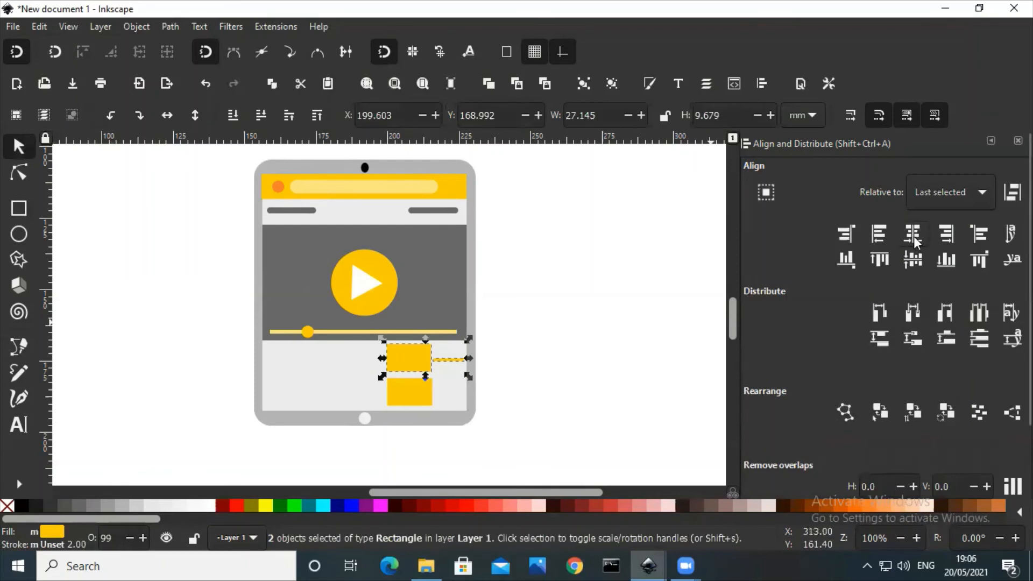
click(604, 335)
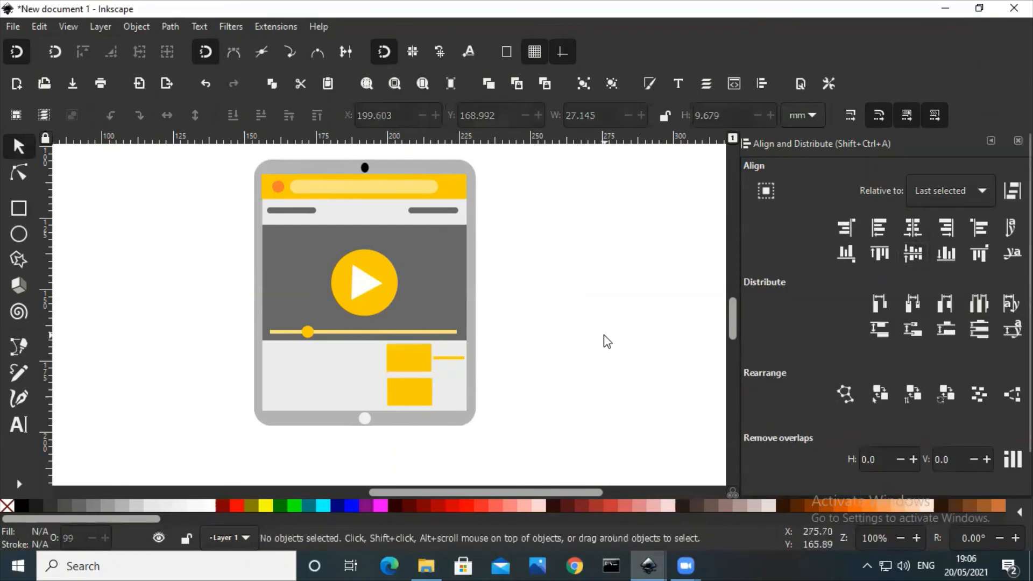
Duplicate the thin amber bar and place the copy just below the original.
click(451, 358)
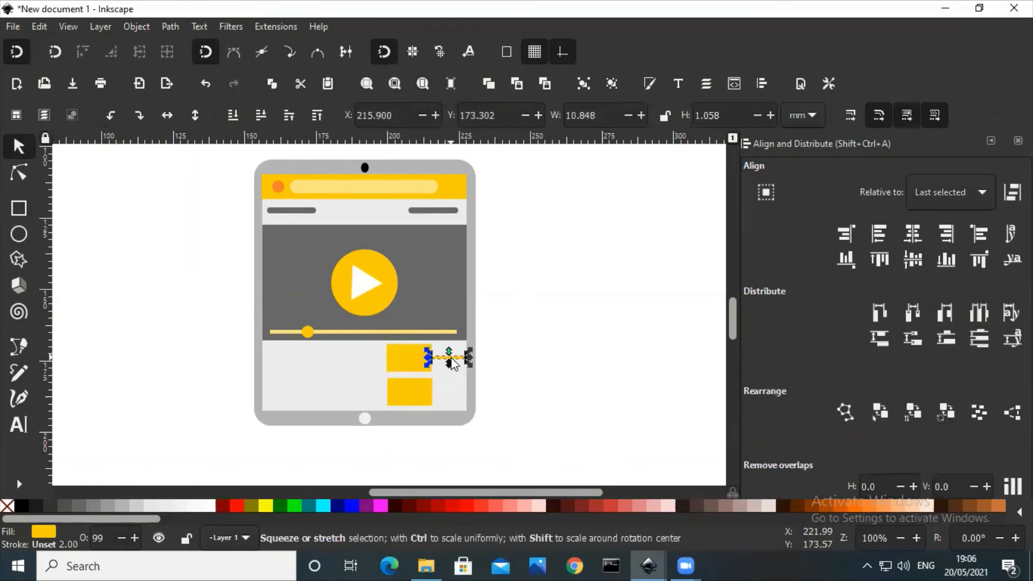
drag(461, 359, 459, 370)
click(509, 371)
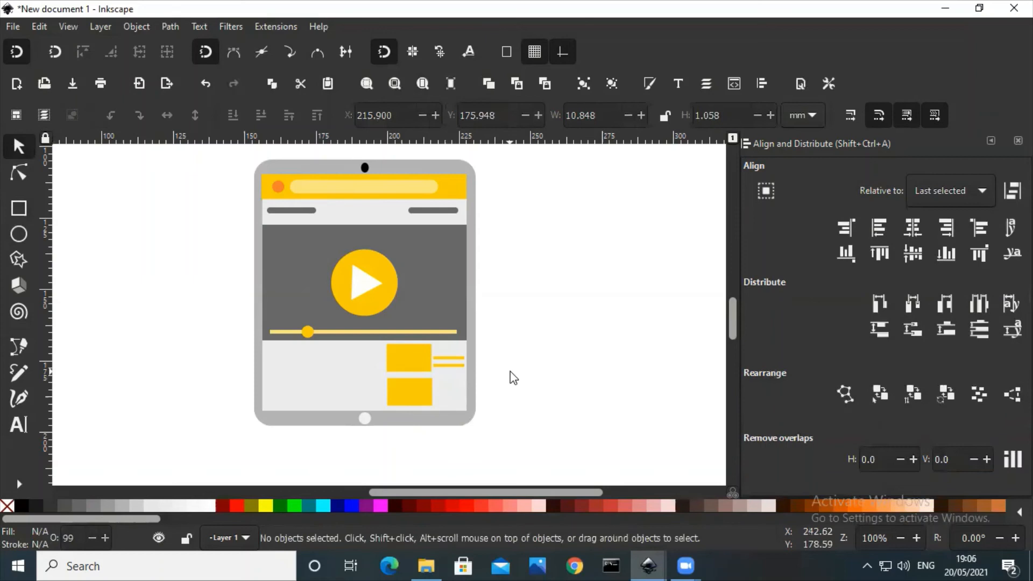
Group the two thin amber bars and place a duplicate of the group beside the lower amber rectangle.
click(457, 366)
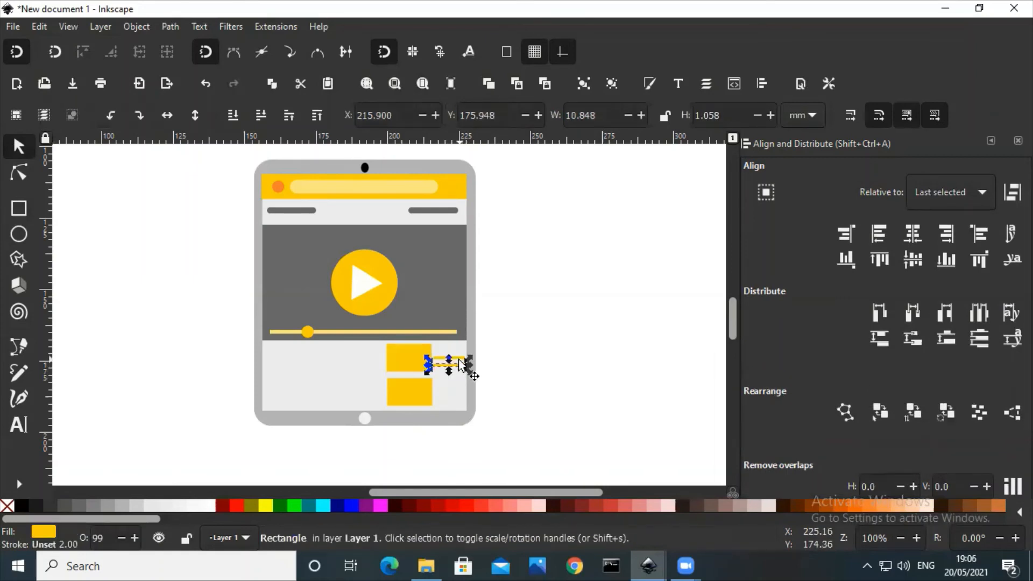
shift+click(455, 359)
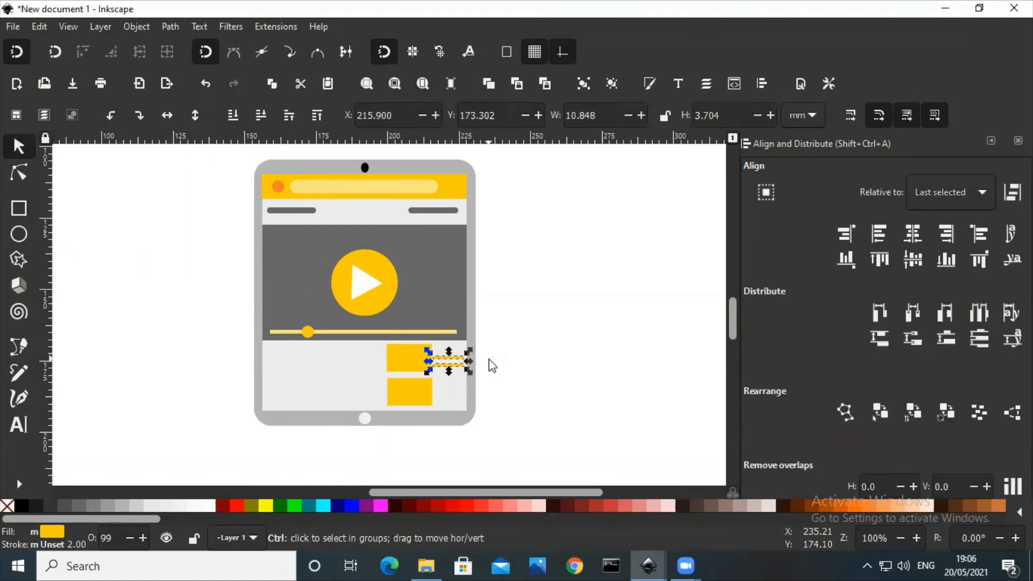
key(ctrl+g)
key(Escape)
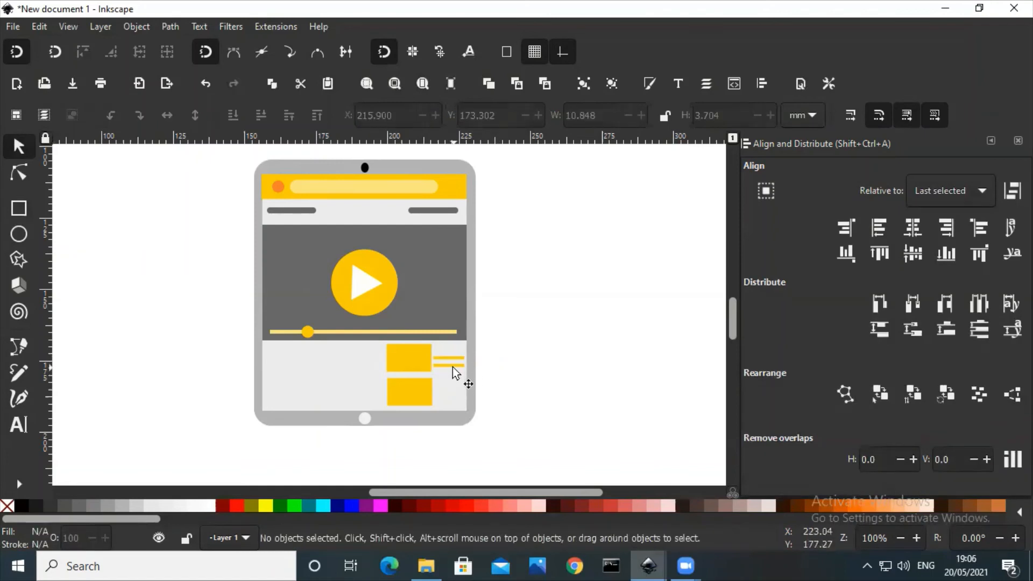
click(456, 366)
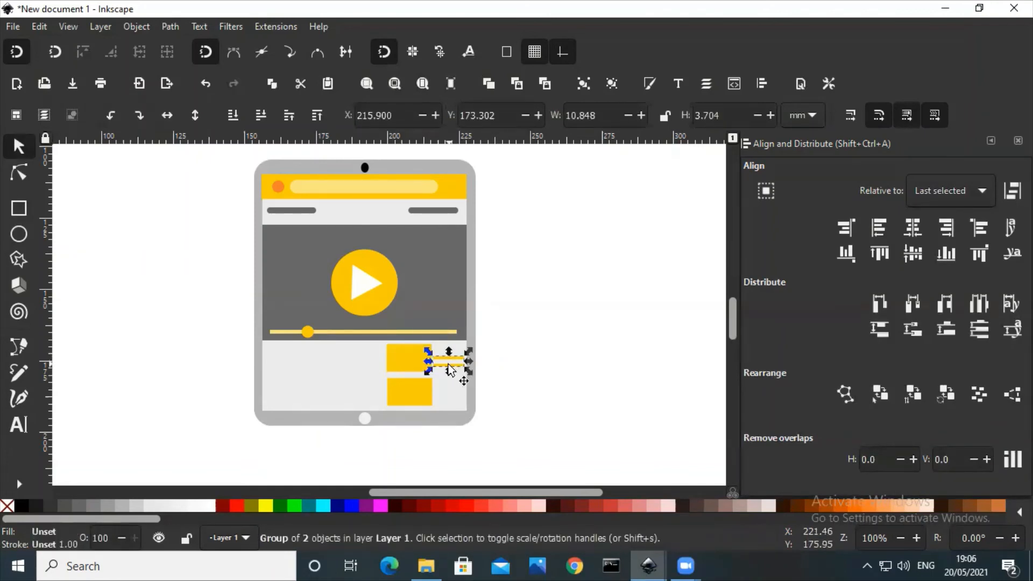
key(ctrl+d)
drag(448, 364, 453, 392)
click(503, 394)
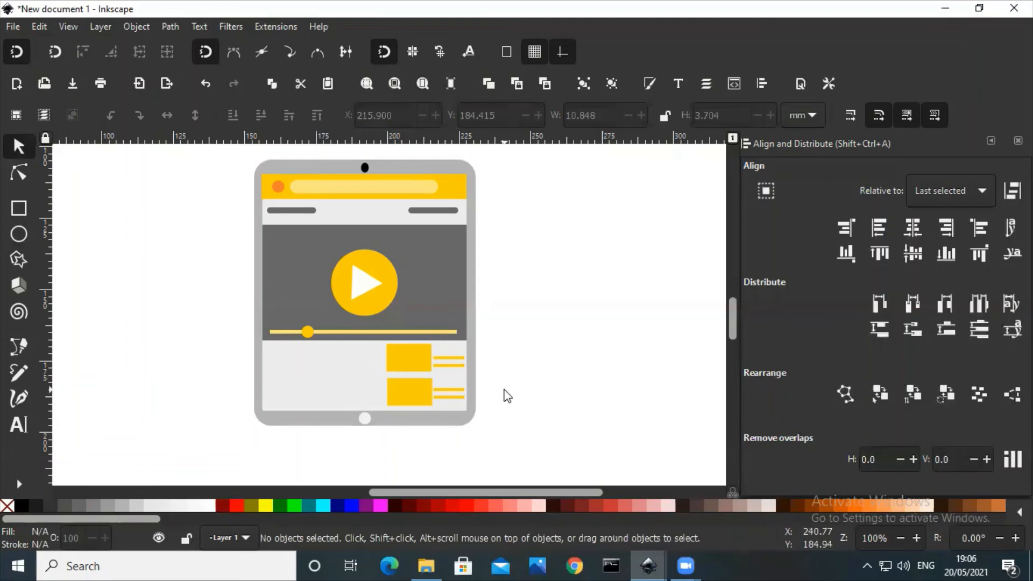
click(422, 393)
drag(418, 392, 416, 392)
click(550, 393)
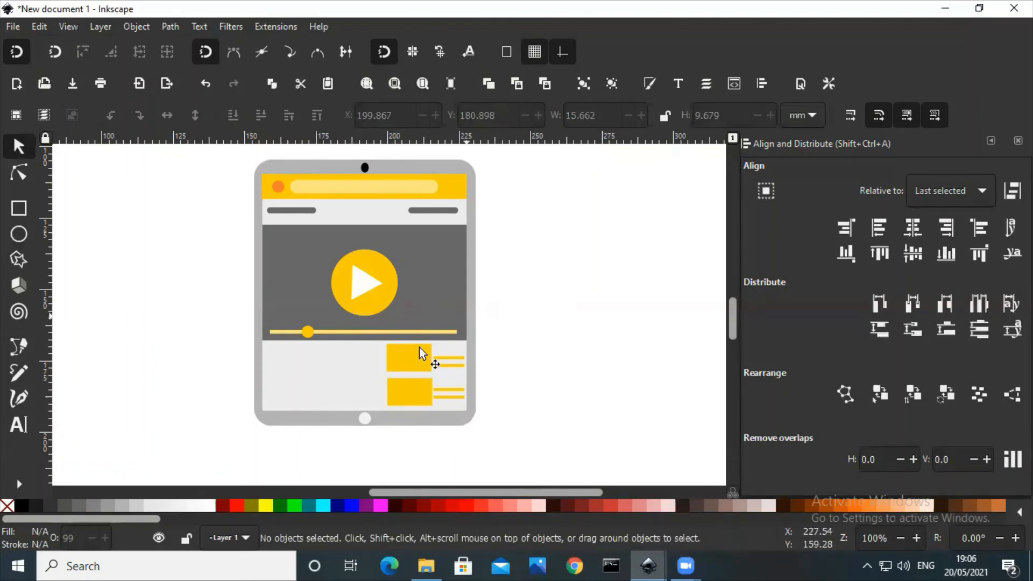
Draw a light grey bar about 20.4 by 2.1 mm in the left part of the area below the video player.
click(23, 212)
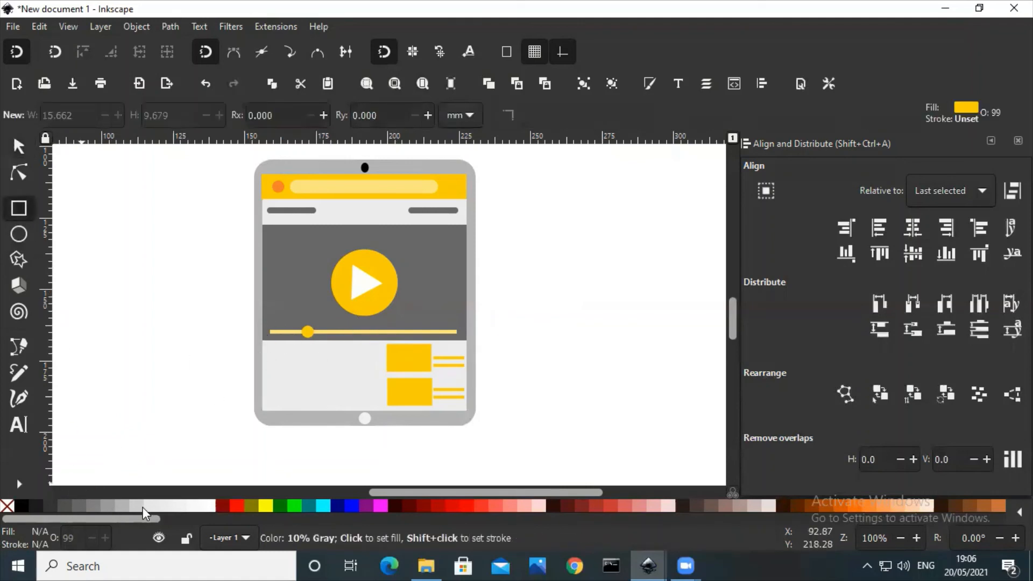
click(115, 506)
drag(268, 363, 324, 368)
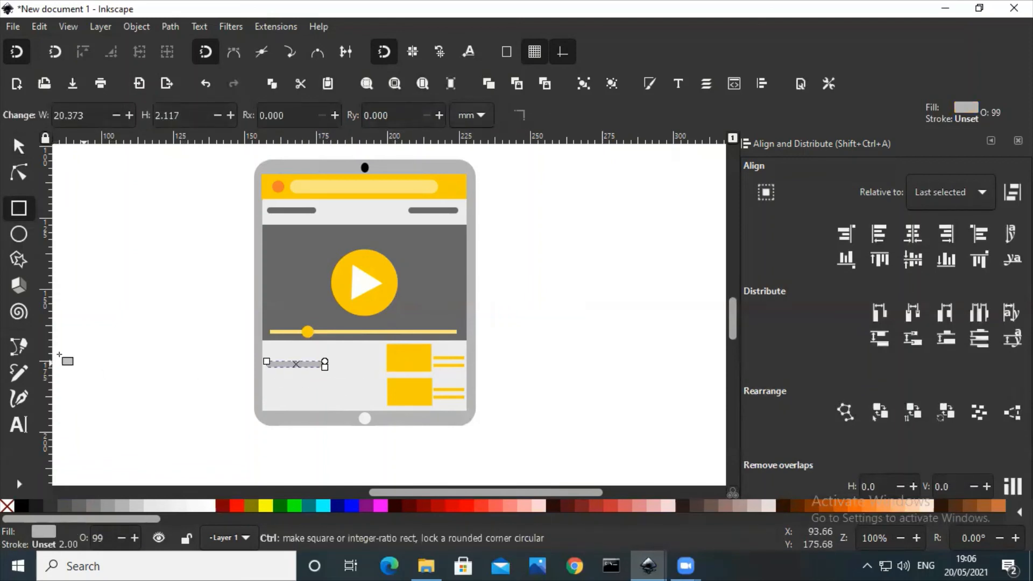
Duplicate the light grey bar and place the copy just below it.
click(19, 146)
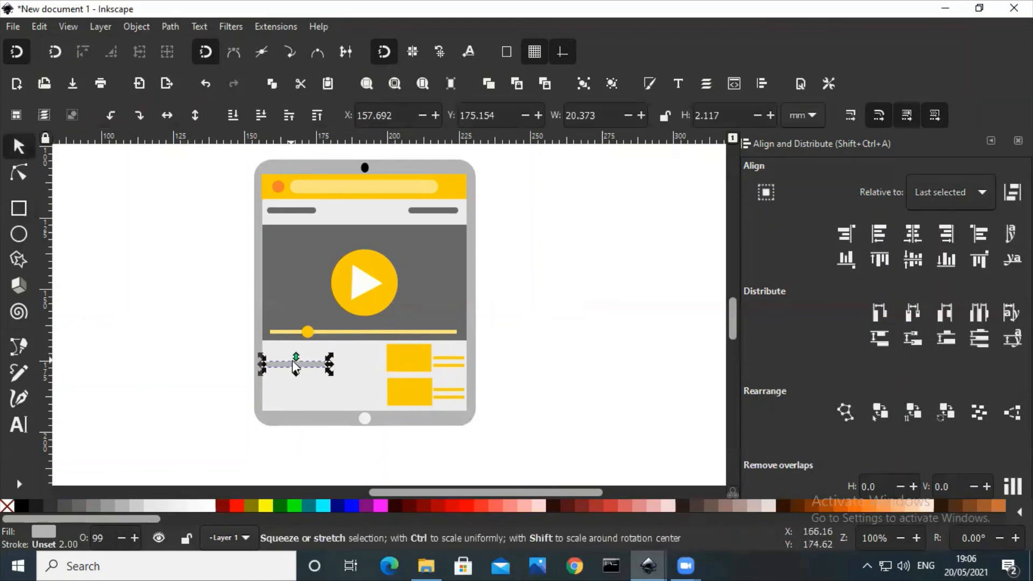
key(ctrl+d)
drag(299, 363, 301, 379)
click(502, 351)
Group the two light grey bars and place a duplicate of the group beneath them.
click(303, 376)
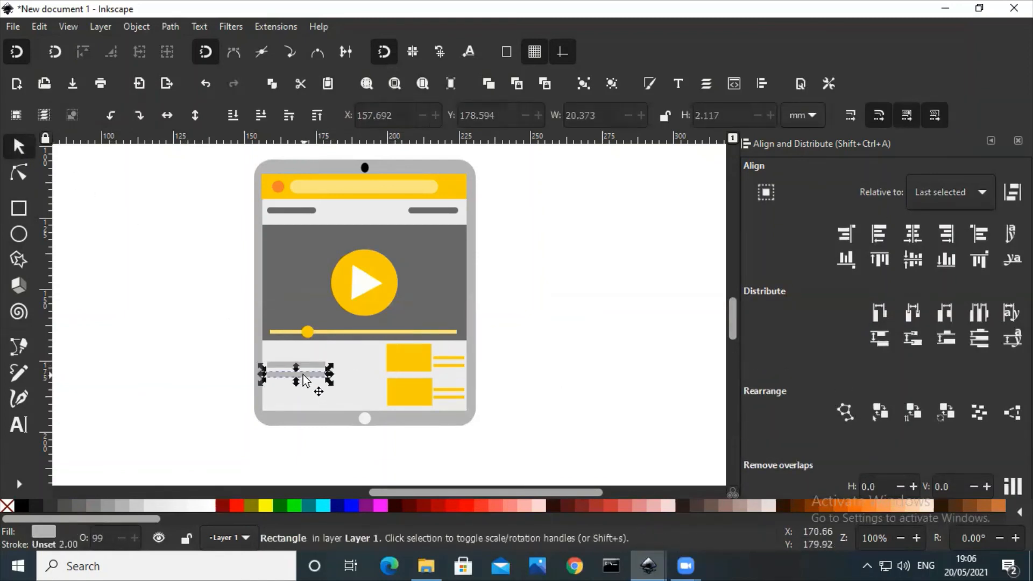
shift+click(310, 365)
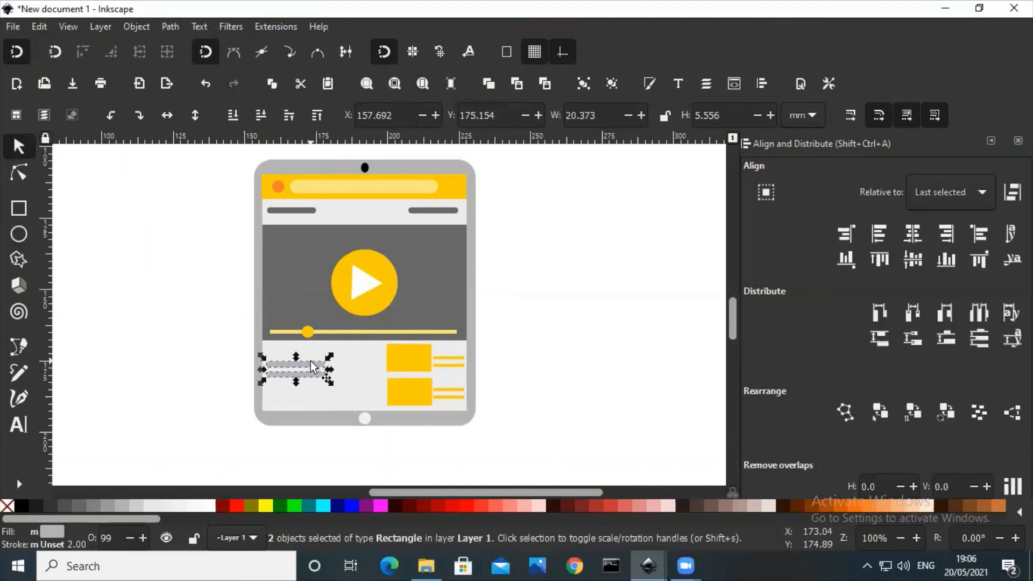
key(ctrl+g)
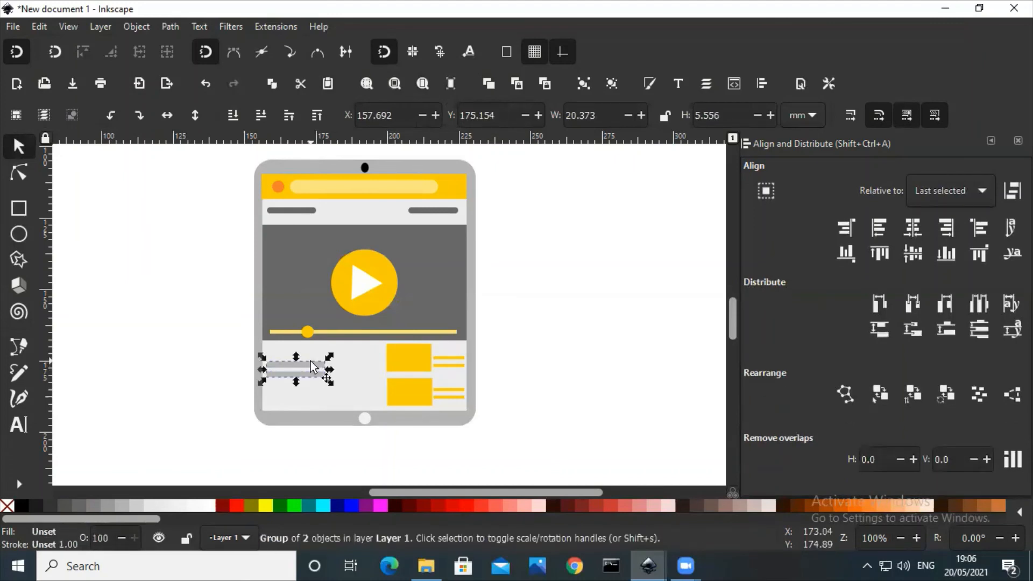
key(ctrl+d)
drag(309, 369, 298, 392)
key(ctrl+z)
click(569, 357)
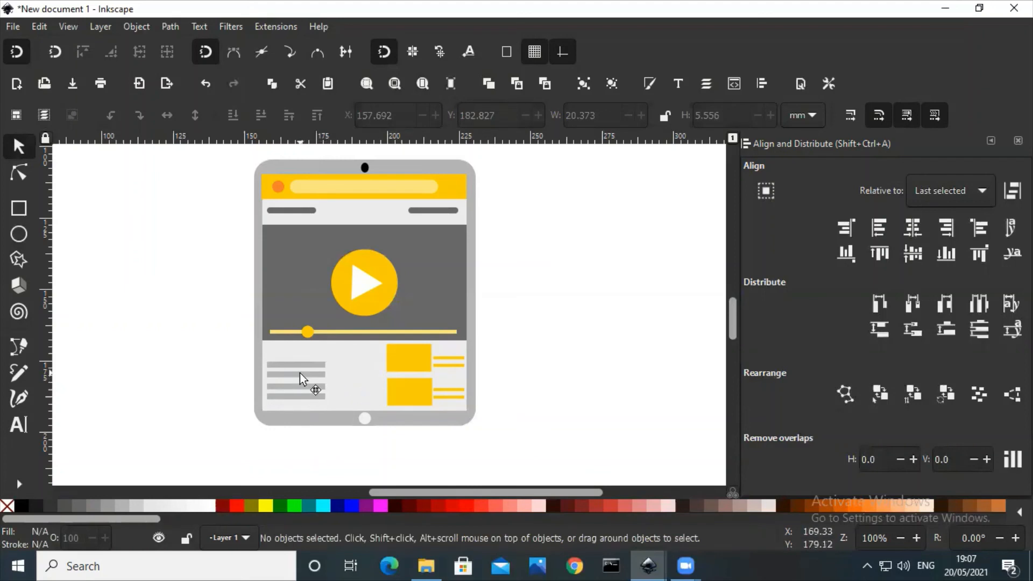
Widen both groups of light grey bars to about 29.1 mm.
click(299, 372)
drag(331, 371, 356, 387)
click(301, 395)
click(581, 331)
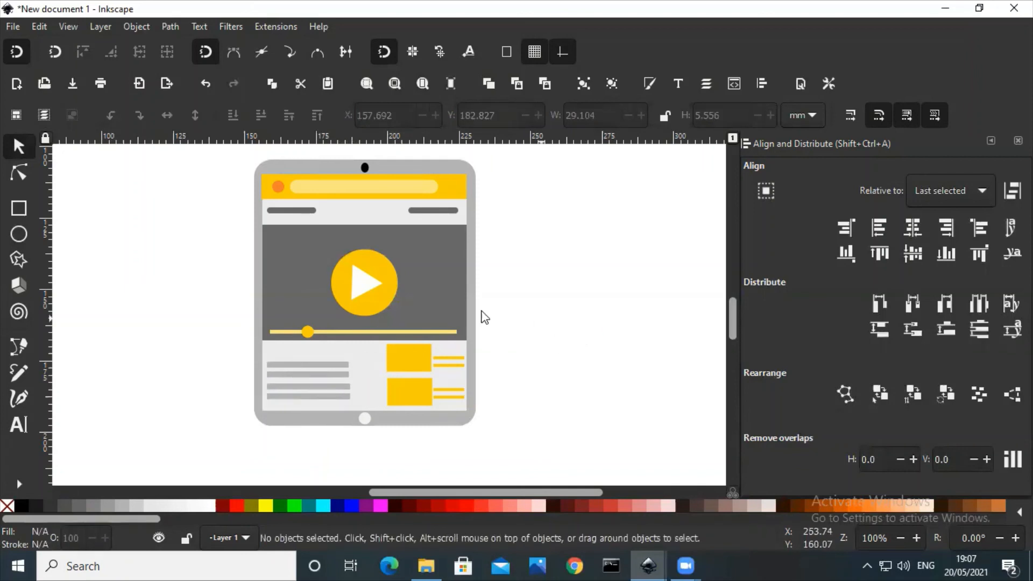
Look over the whole tablet illustration from the header to the home button.
scroll(357, 324, up, 3)
scroll(360, 328, down, 6)
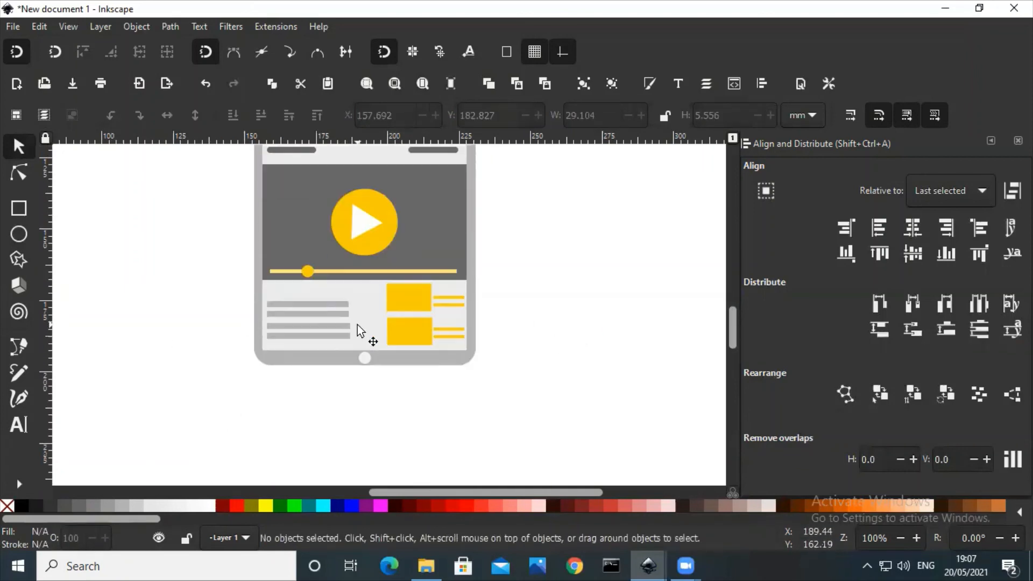
scroll(293, 296, up, 3)
scroll(286, 405, up, 3)
scroll(304, 332, down, 3)
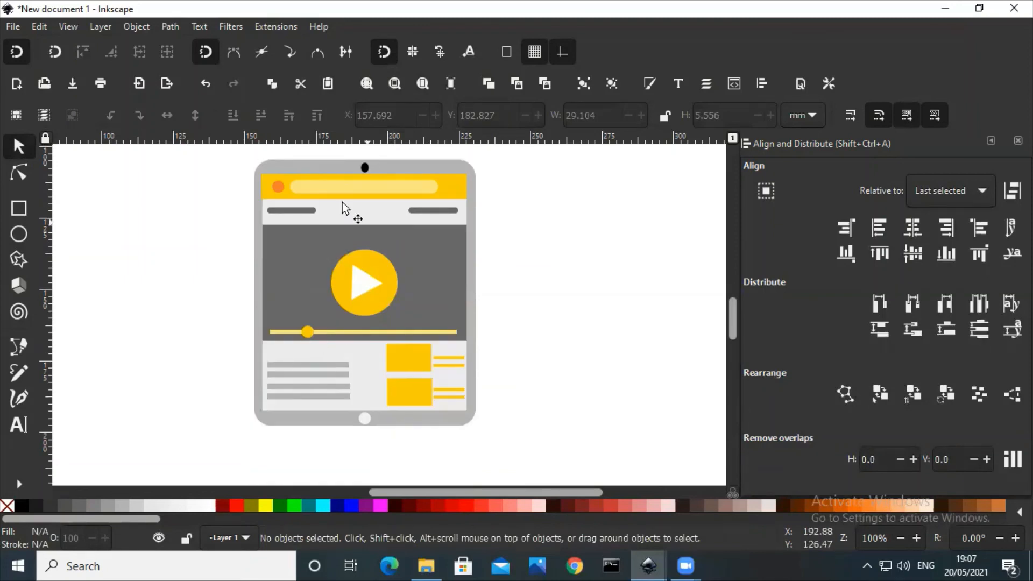
scroll(365, 395, up, 3)
scroll(365, 393, down, 3)
scroll(336, 310, down, 1)
scroll(337, 312, up, 1)
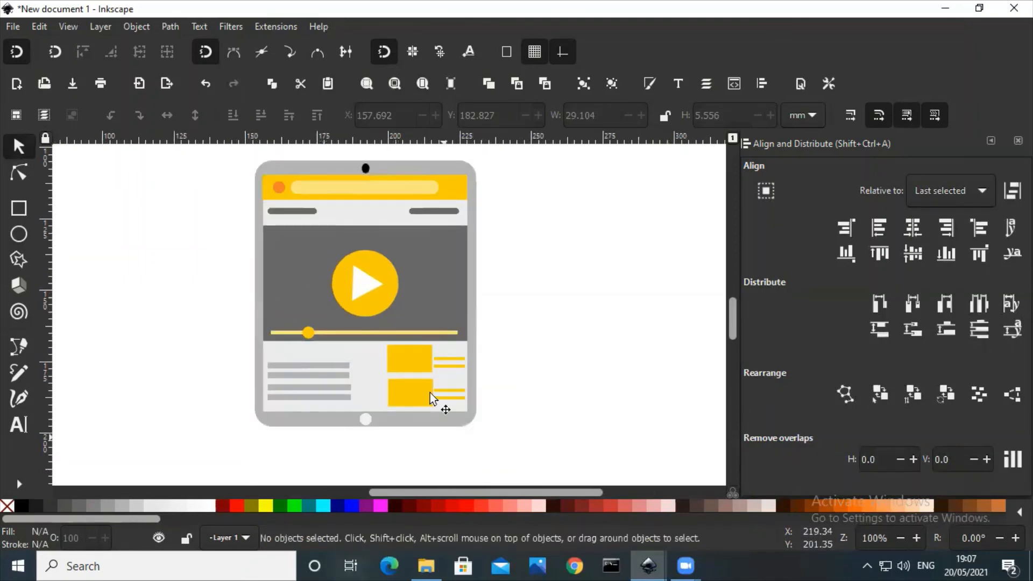